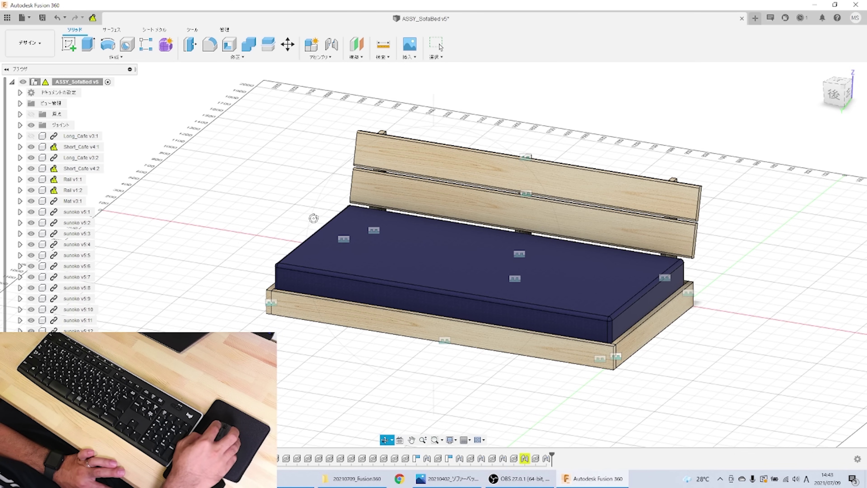
Orbit and pan the sofa bed to inspect its back and mattress top.
{"action": "middle_click_drag", "start_coordinate": [314, 218], "coordinate": [382, 348], "text": "shift"}
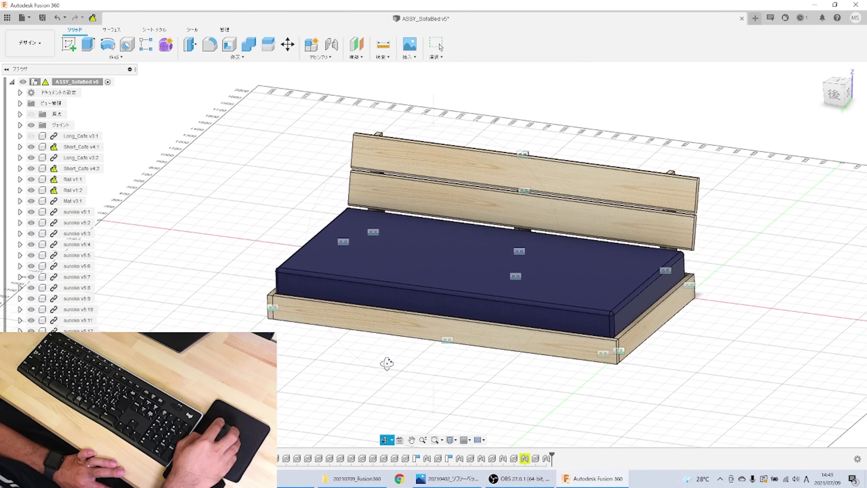
{"action": "mouse_move", "coordinate": [385, 440]}
{"action": "middle_mouse_down", "text": "shift"}
{"action": "mouse_move", "coordinate": [495, 255]}
{"action": "mouse_move", "coordinate": [468, 259]}
{"action": "middle_mouse_up", "text": "shift"}
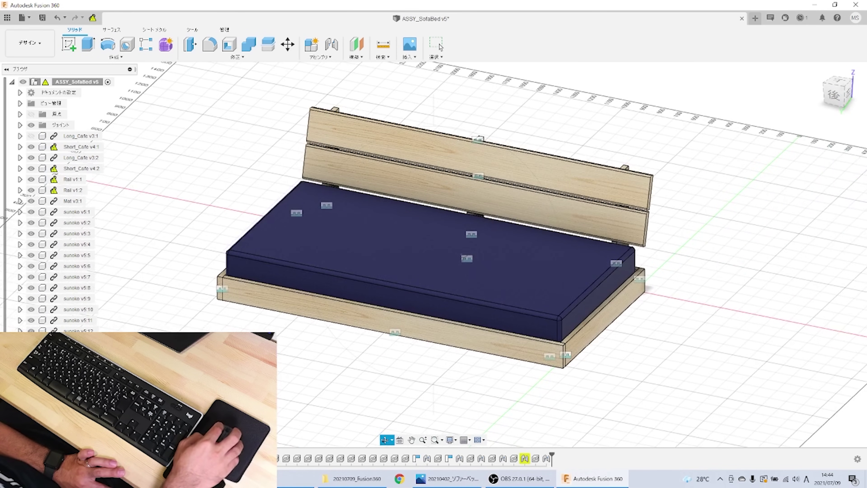
{"action": "mouse_move", "coordinate": [424, 243]}
{"action": "middle_mouse_down"}
{"action": "mouse_move", "coordinate": [451, 269]}
{"action": "mouse_move", "coordinate": [396, 246]}
{"action": "mouse_move", "coordinate": [327, 253]}
{"action": "mouse_move", "coordinate": [417, 236]}
{"action": "middle_mouse_up"}
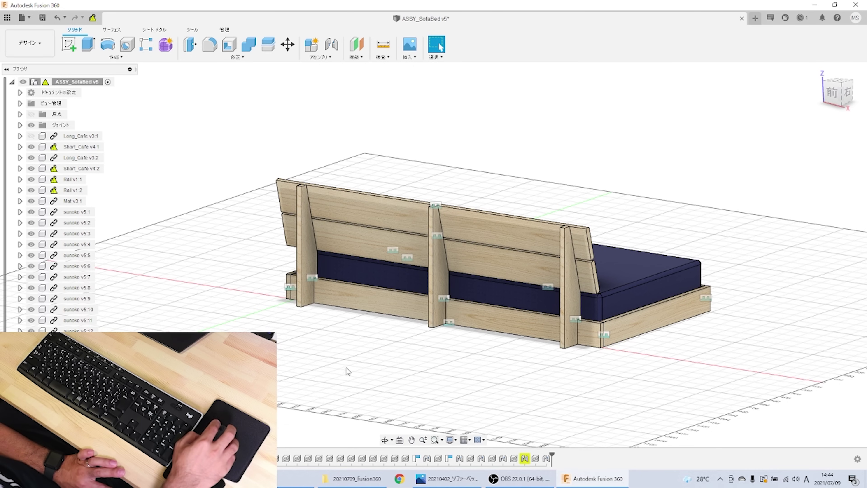
{"action": "left_click", "coordinate": [384, 440]}
{"action": "mouse_move", "coordinate": [391, 382]}
{"action": "left_mouse_down"}
{"action": "mouse_move", "coordinate": [402, 325]}
{"action": "mouse_move", "coordinate": [441, 319]}
{"action": "mouse_move", "coordinate": [443, 334]}
{"action": "left_mouse_up"}
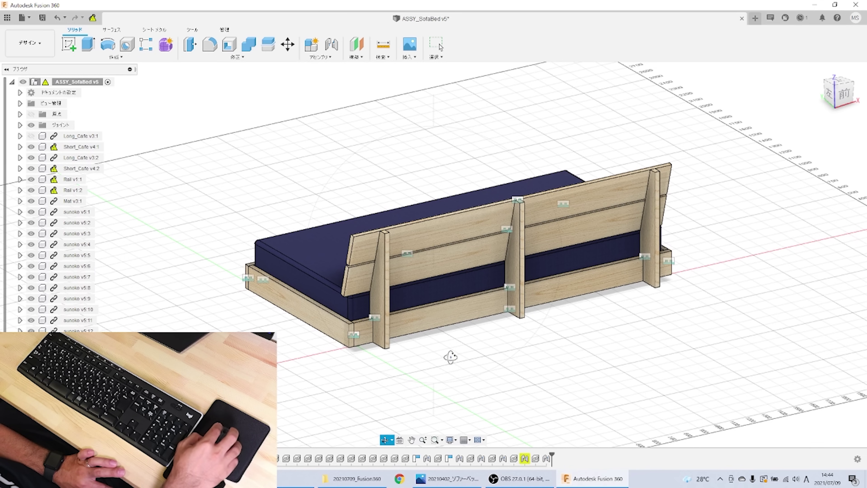
{"action": "mouse_move", "coordinate": [382, 357]}
{"action": "left_mouse_down"}
{"action": "mouse_move", "coordinate": [495, 353]}
{"action": "mouse_move", "coordinate": [482, 360]}
{"action": "left_mouse_up"}
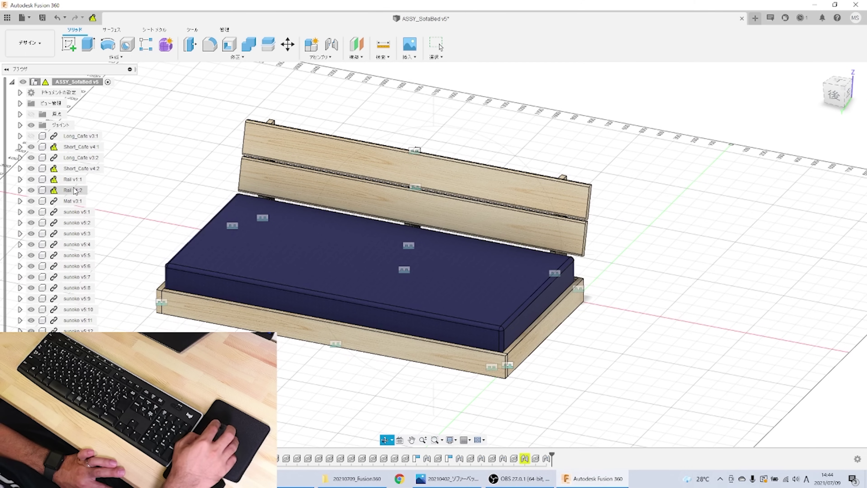
{"action": "key", "text": "Escape"}
{"action": "middle_click_drag", "start_coordinate": [308, 203], "coordinate": [395, 210]}
{"action": "scroll", "coordinate": [395, 211], "scroll_direction": "up", "scroll_amount": 2}
{"action": "scroll", "coordinate": [380, 205], "scroll_direction": "up", "scroll_amount": 1}
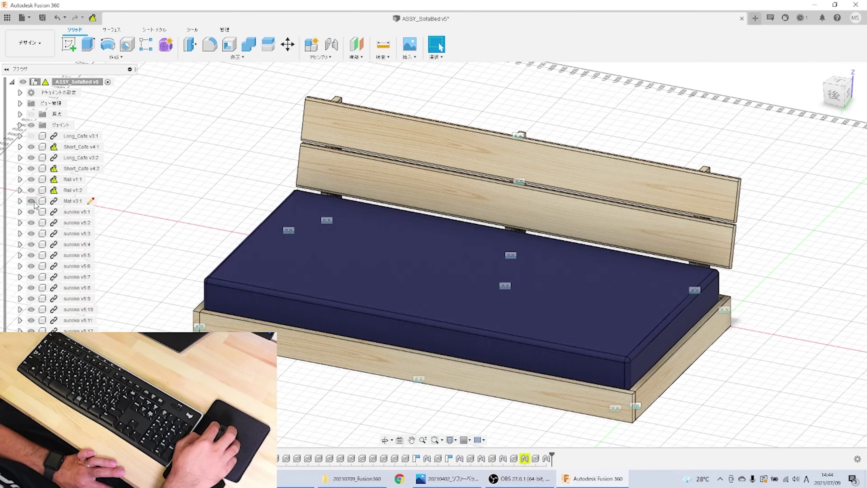
Hide the mattress Mat v3:1 to inspect the slats from the side, then show it again.
{"action": "left_click", "coordinate": [42, 200]}
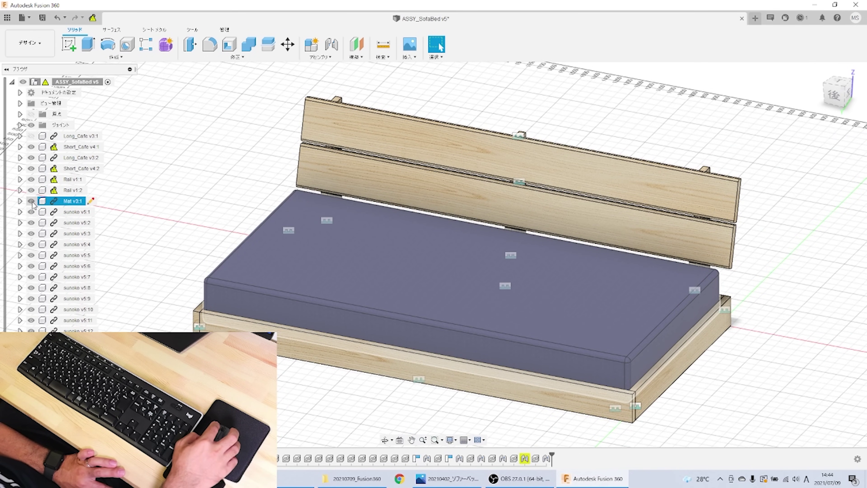
{"action": "left_click", "coordinate": [31, 201]}
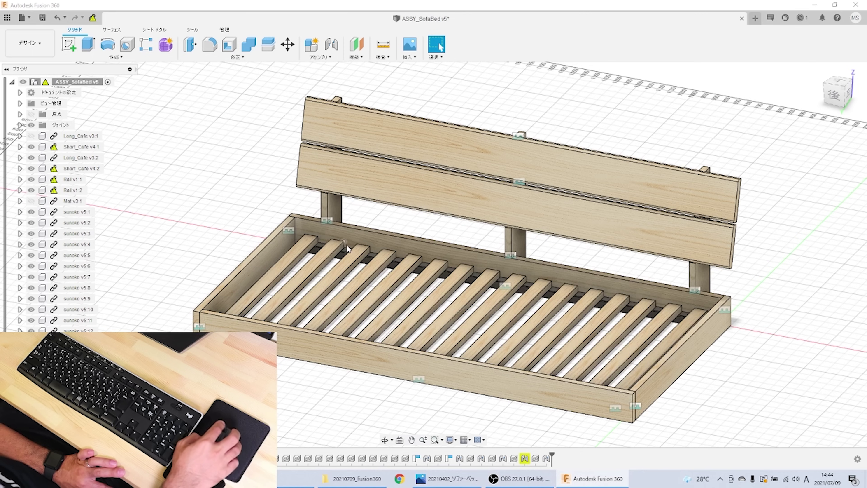
{"action": "left_click", "coordinate": [31, 201]}
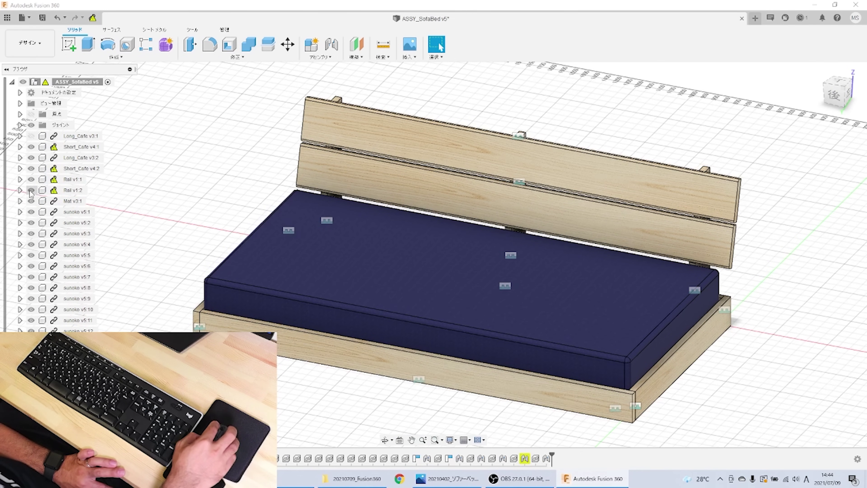
{"action": "left_click", "coordinate": [32, 201]}
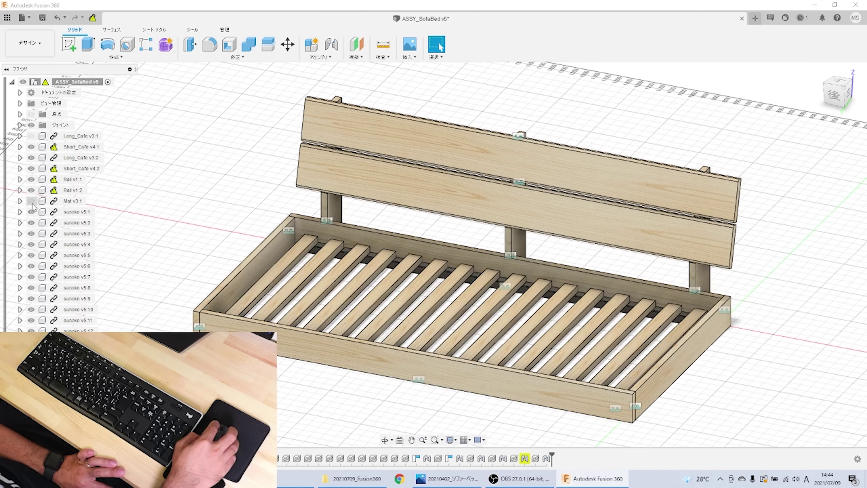
{"action": "left_click", "coordinate": [384, 440]}
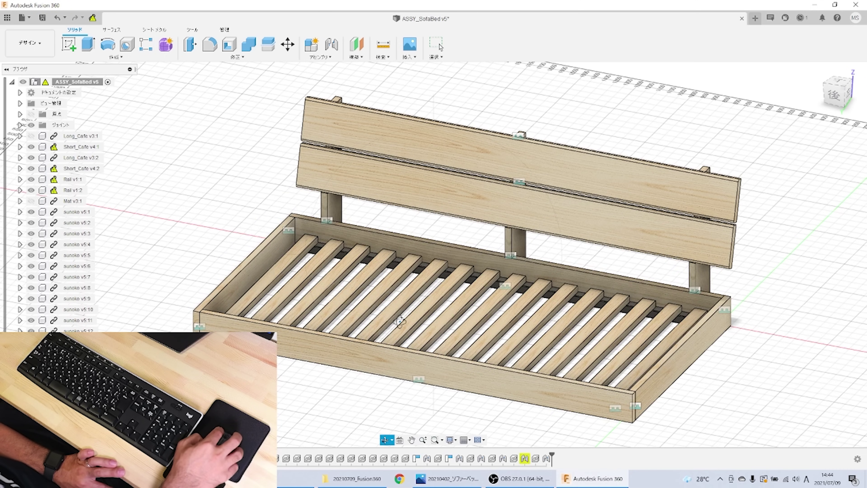
{"action": "mouse_move", "coordinate": [407, 322]}
{"action": "left_mouse_down"}
{"action": "mouse_move", "coordinate": [431, 337]}
{"action": "mouse_move", "coordinate": [384, 316]}
{"action": "left_mouse_up"}
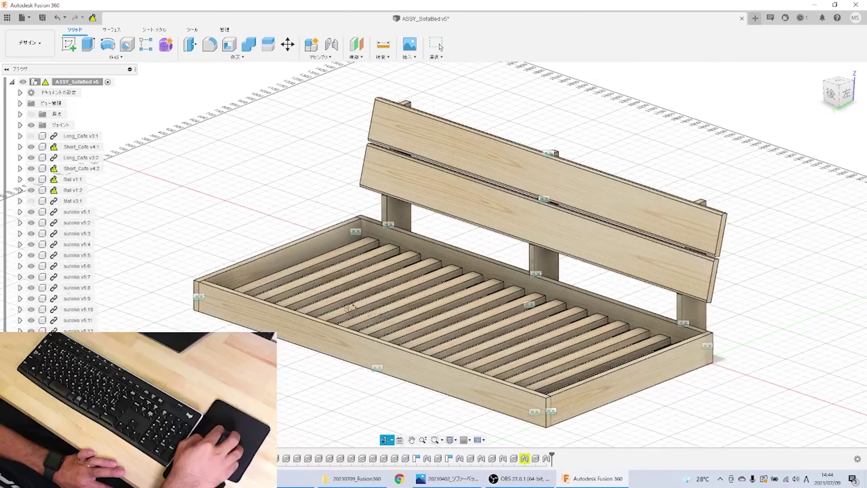
{"action": "left_click", "coordinate": [32, 202]}
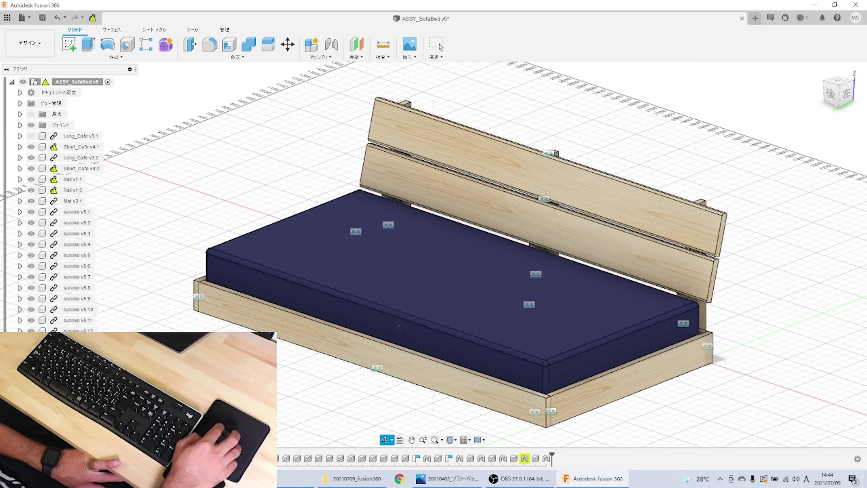
{"action": "left_click_drag", "start_coordinate": [406, 318], "coordinate": [426, 316]}
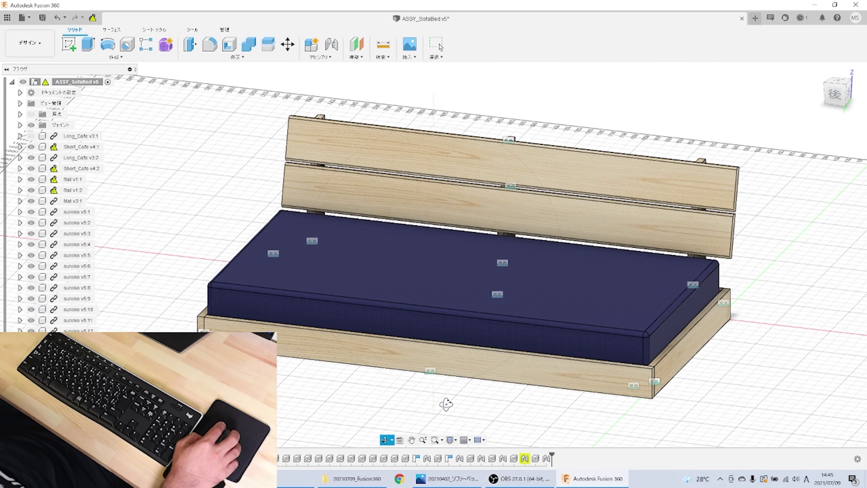
View the sofa bed reference photo, then return to the model.
{"action": "left_click", "coordinate": [443, 480]}
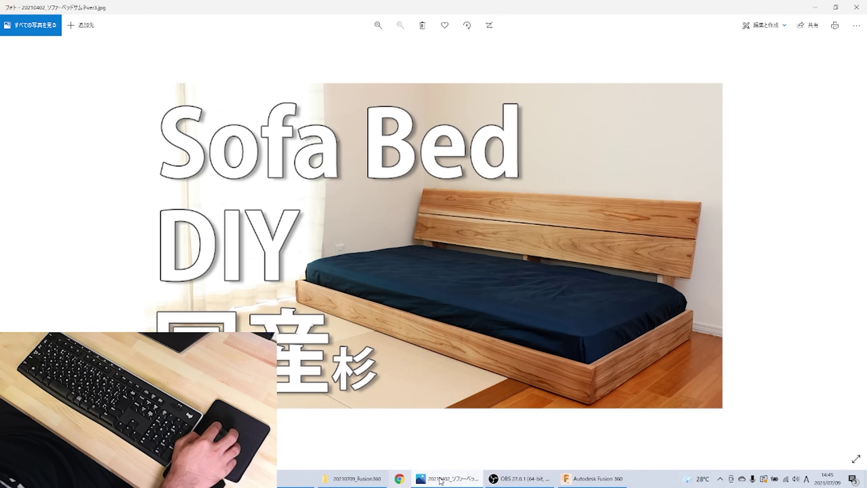
{"action": "left_click", "coordinate": [572, 480]}
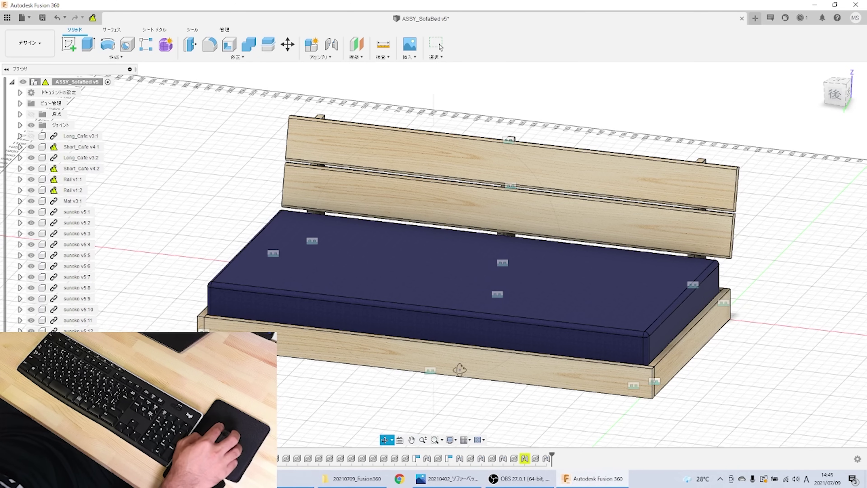
{"action": "middle_click_drag", "start_coordinate": [483, 345], "coordinate": [472, 327], "text": "shift"}
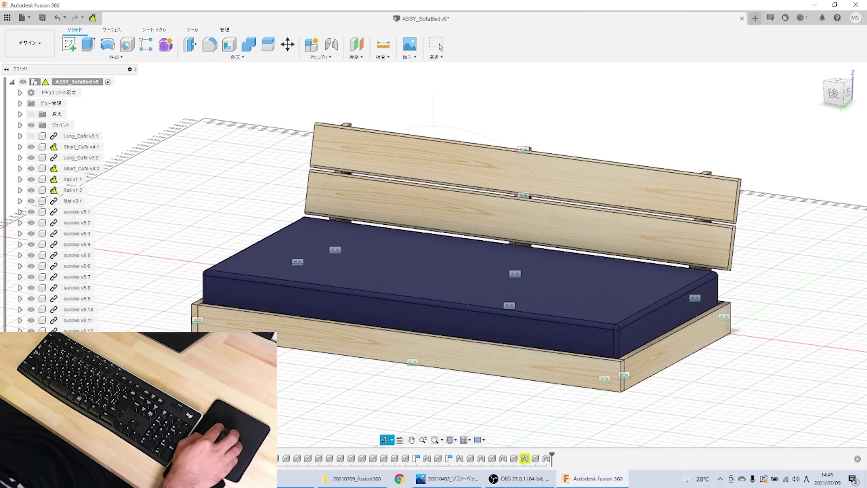
Switch to the Render workspace and back to the Design workspace.
{"action": "left_click", "coordinate": [42, 43]}
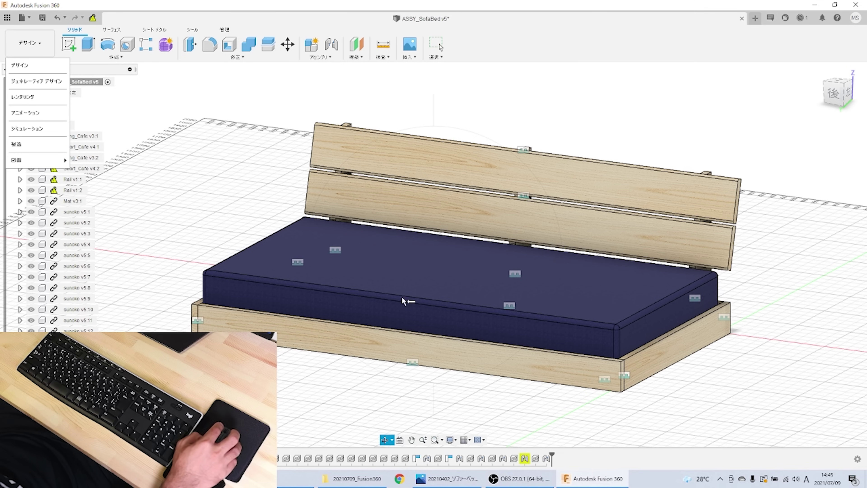
{"action": "left_click", "coordinate": [31, 97]}
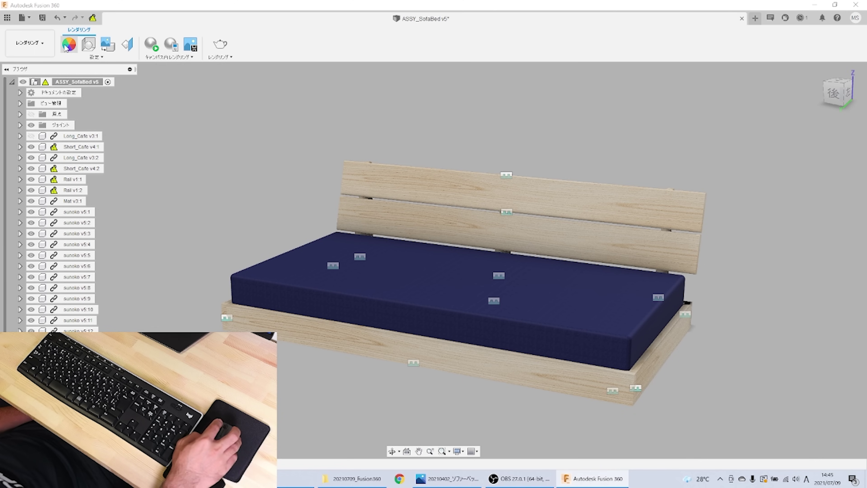
{"action": "left_click", "coordinate": [29, 43]}
{"action": "left_click", "coordinate": [39, 70]}
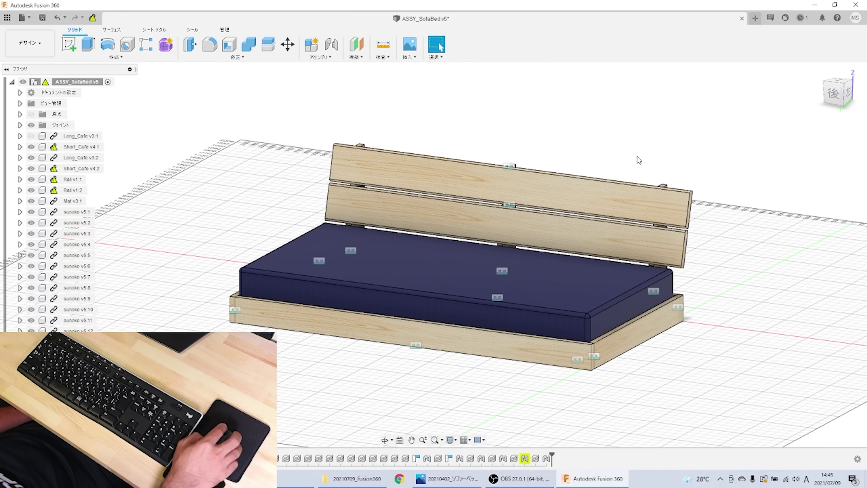
Zoom in on the sofa bed, then close the ASSY_SofaBed document.
{"action": "scroll", "coordinate": [552, 150], "scroll_direction": "up", "scroll_amount": 1}
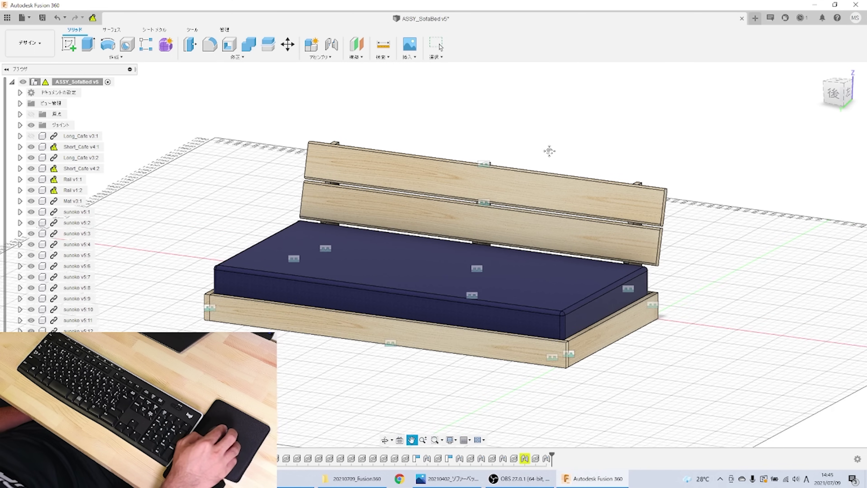
{"action": "scroll", "coordinate": [549, 154], "scroll_direction": "up", "scroll_amount": 2}
{"action": "scroll", "coordinate": [549, 154], "scroll_direction": "up", "scroll_amount": 2}
{"action": "middle_click_drag", "start_coordinate": [548, 153], "coordinate": [576, 124]}
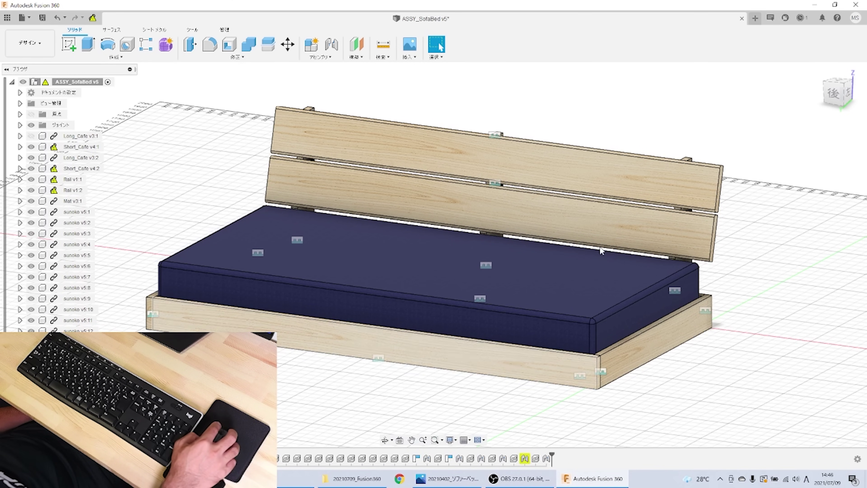
{"action": "left_click", "coordinate": [742, 19]}
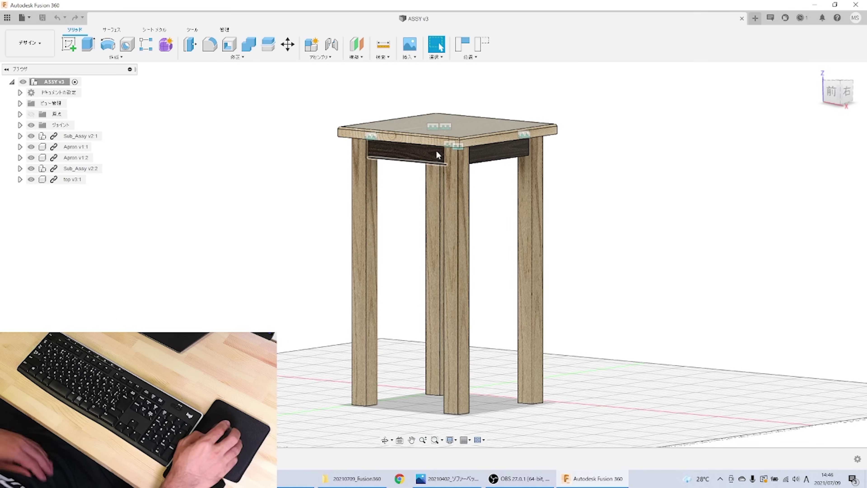
Orbit the ASSY v3 stool to view it from above, then dismiss the File options list.
{"action": "left_click", "coordinate": [385, 440]}
{"action": "left_click_drag", "start_coordinate": [472, 110], "coordinate": [482, 173]}
{"action": "key", "text": "Escape"}
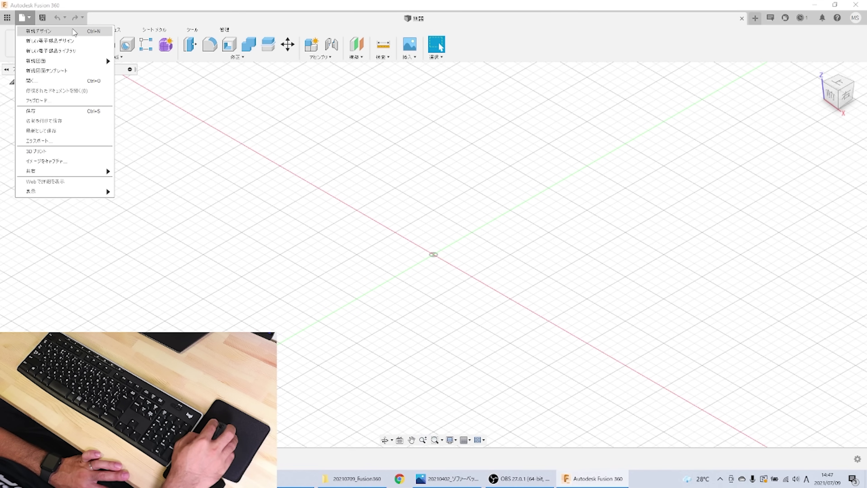
{"action": "left_click", "coordinate": [399, 186]}
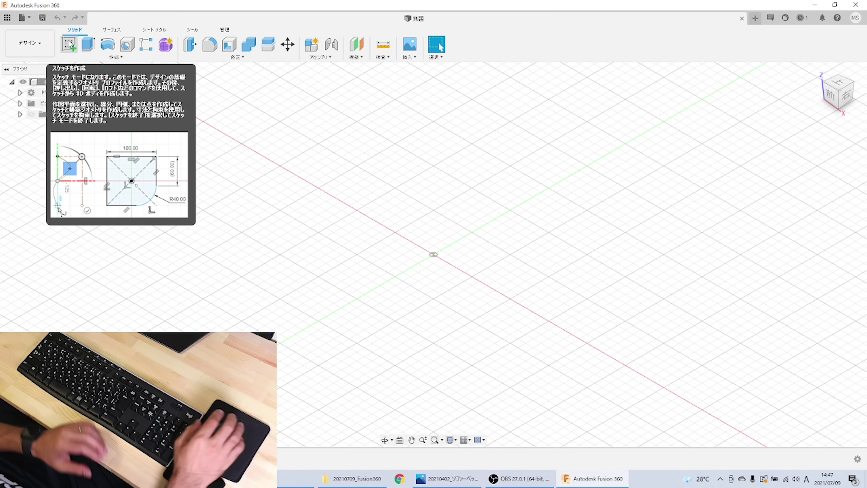
Create a sketch on the horizontal XY ground plane.
{"action": "mouse_move", "coordinate": [68, 45]}
{"action": "left_click", "coordinate": [72, 45]}
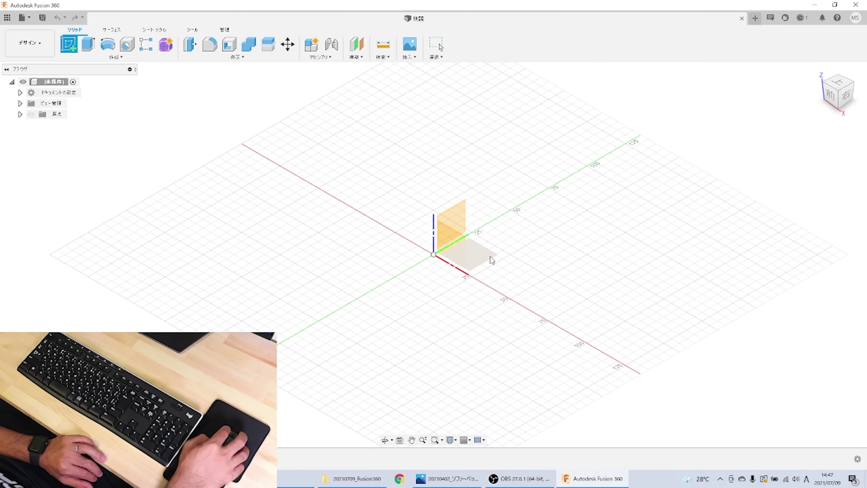
{"action": "left_click", "coordinate": [484, 256]}
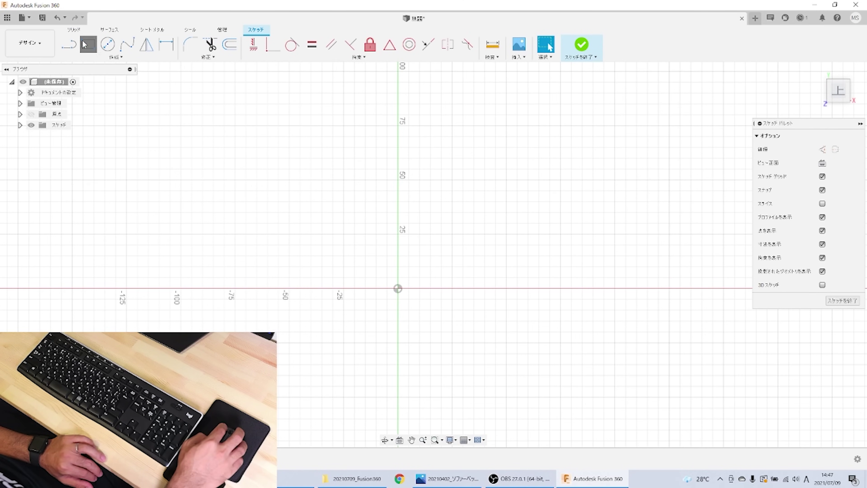
Draw a 45 mm wide rectangle from the origin, then undo it.
{"action": "left_click", "coordinate": [86, 49]}
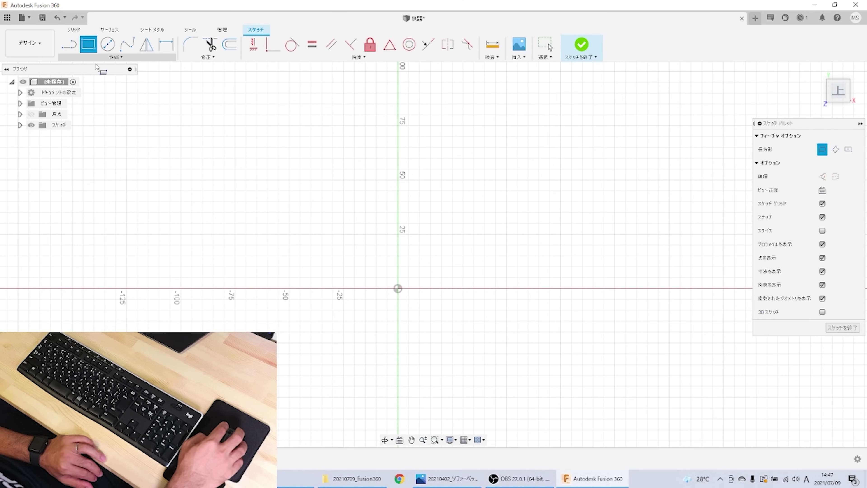
{"action": "left_click", "coordinate": [113, 57]}
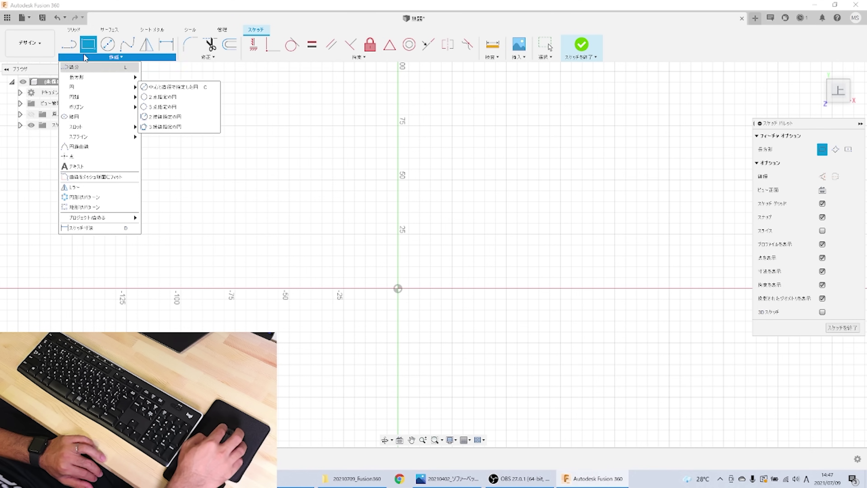
{"action": "left_click", "coordinate": [398, 289]}
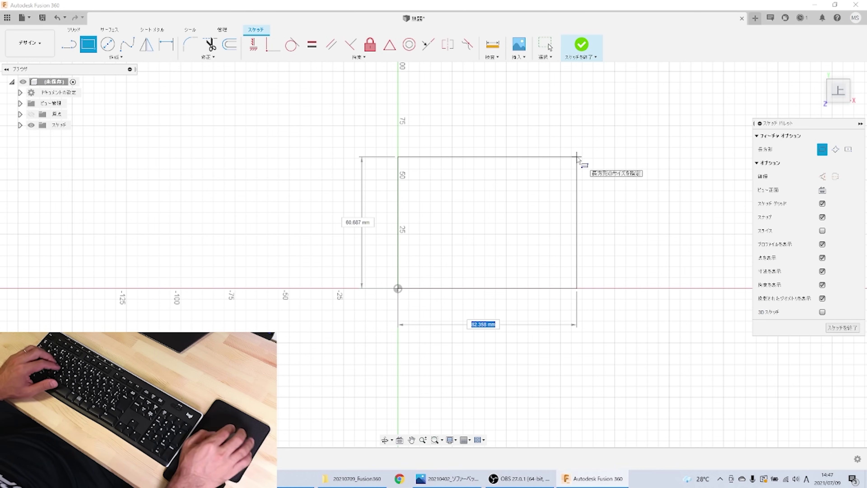
{"action": "type", "text": "45"}
{"action": "key", "text": "Tab"}
{"action": "key", "text": "Return"}
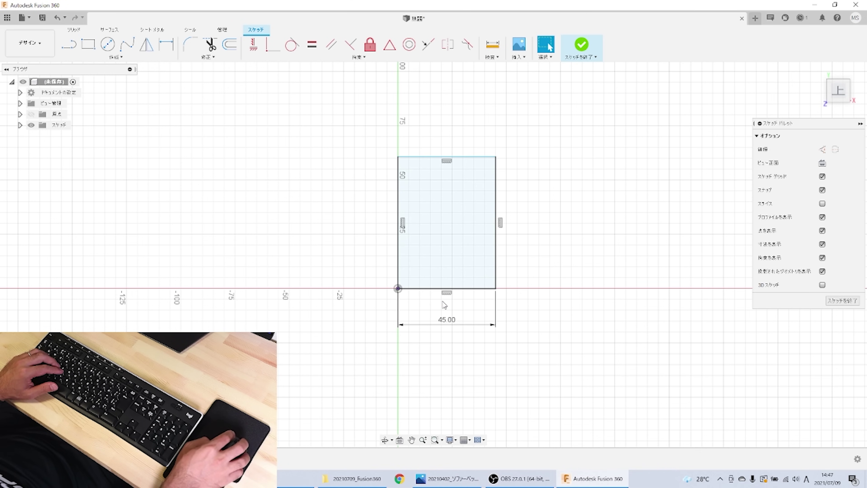
{"action": "key", "text": "ctrl+z"}
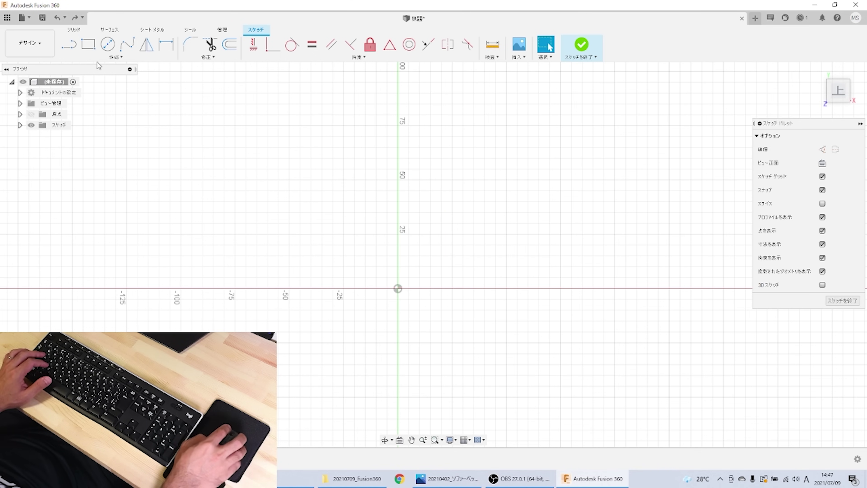
Draw a larger 2-point rectangle from the origin to an upper-right corner.
{"action": "left_click", "coordinate": [86, 49]}
{"action": "left_click", "coordinate": [398, 289]}
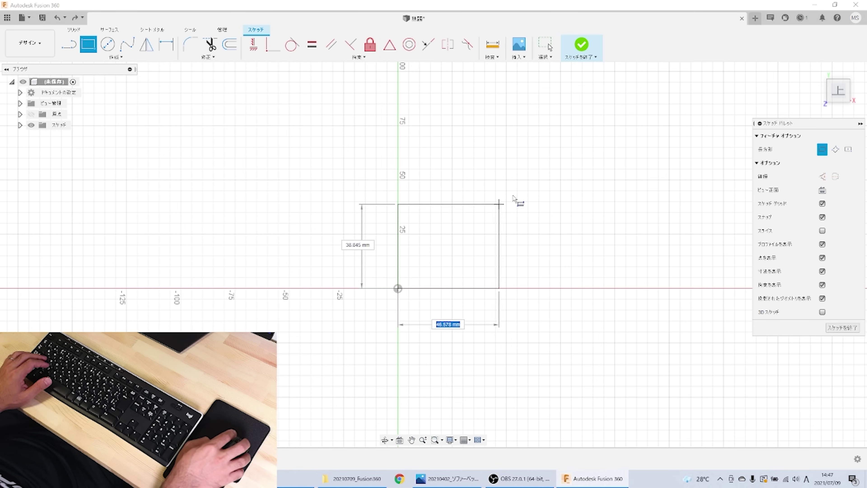
{"action": "left_click", "coordinate": [648, 104]}
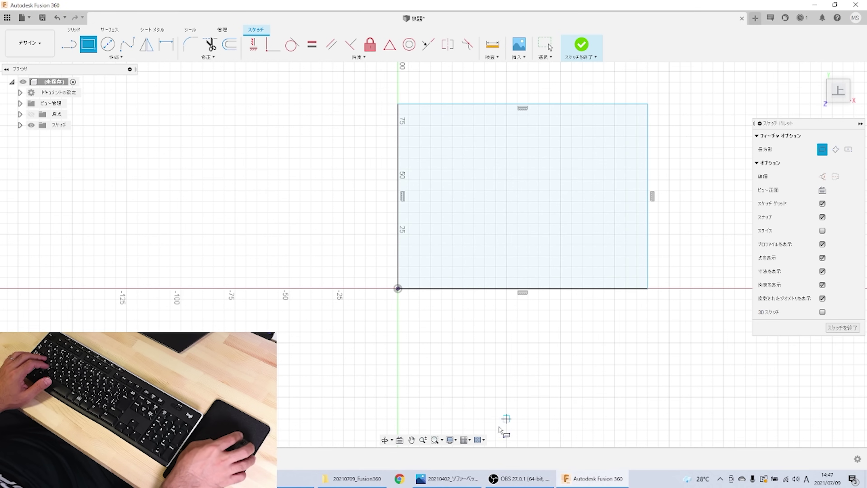
{"action": "left_click", "coordinate": [172, 51]}
Dimension the rectangle's height to 45 mm.
{"action": "left_click", "coordinate": [575, 105]}
{"action": "left_click", "coordinate": [567, 289]}
{"action": "left_click", "coordinate": [324, 203]}
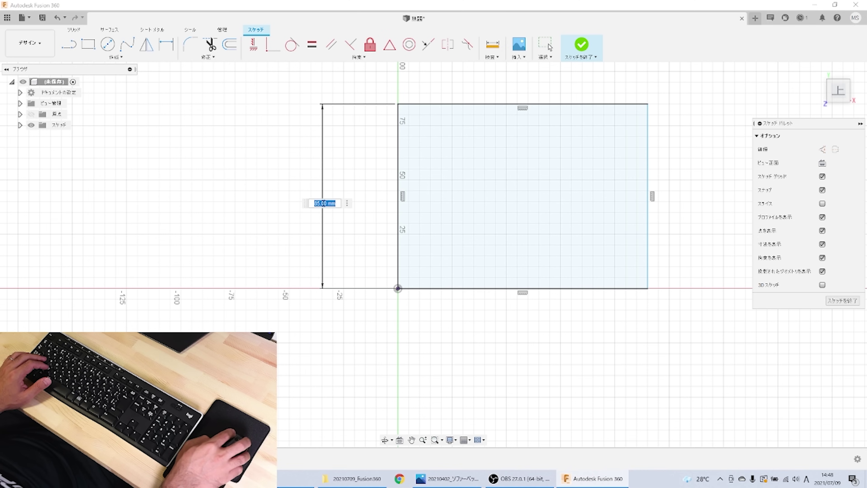
{"action": "type", "text": "45"}
{"action": "key", "text": "Return"}
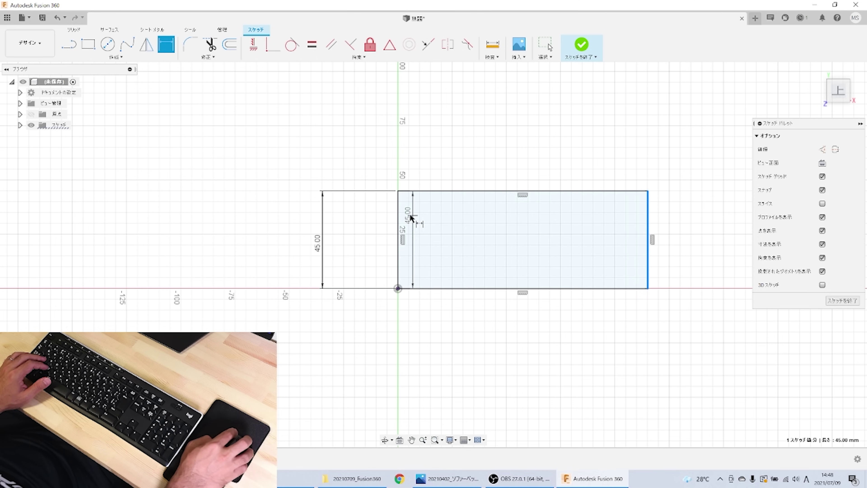
Add a width dimension below the rectangle, entering 35.
{"action": "left_click", "coordinate": [400, 217]}
{"action": "left_click", "coordinate": [509, 339]}
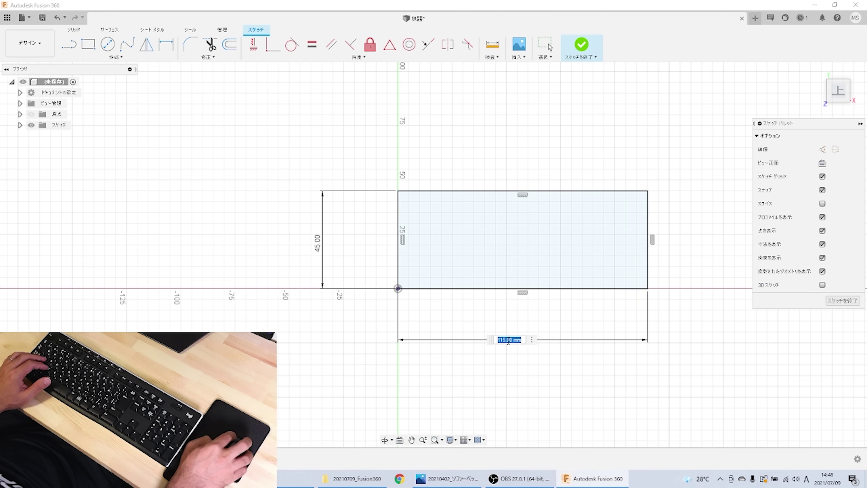
{"action": "type", "text": "35"}
{"action": "key", "text": "Return"}
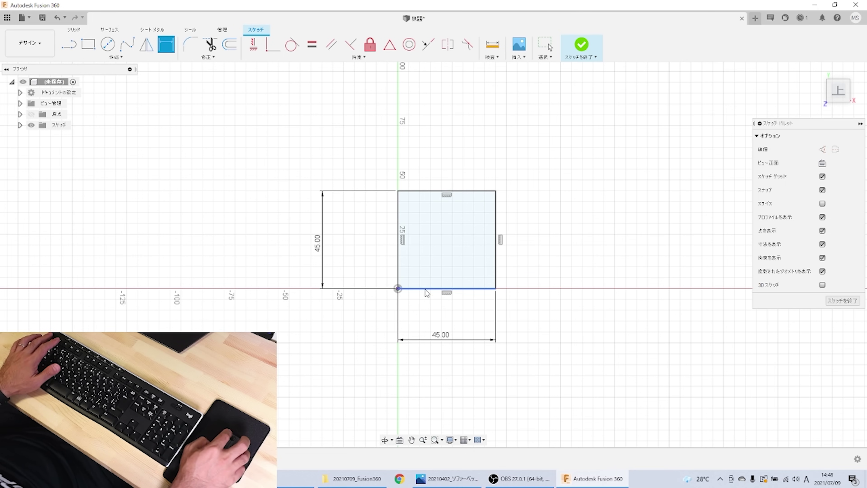
{"action": "key", "text": "Escape"}
Stretch the rectangle wider, finish the sketch, then reopen it and narrow the right side.
{"action": "left_click", "coordinate": [497, 213]}
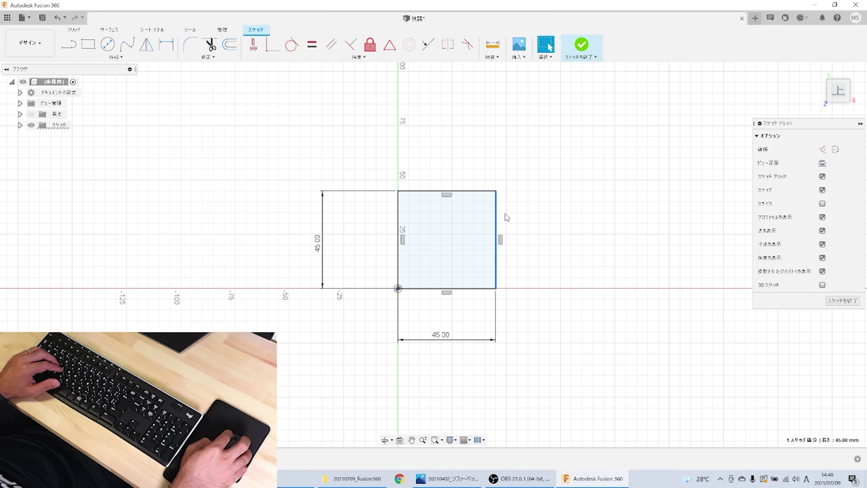
{"action": "left_click", "coordinate": [481, 191]}
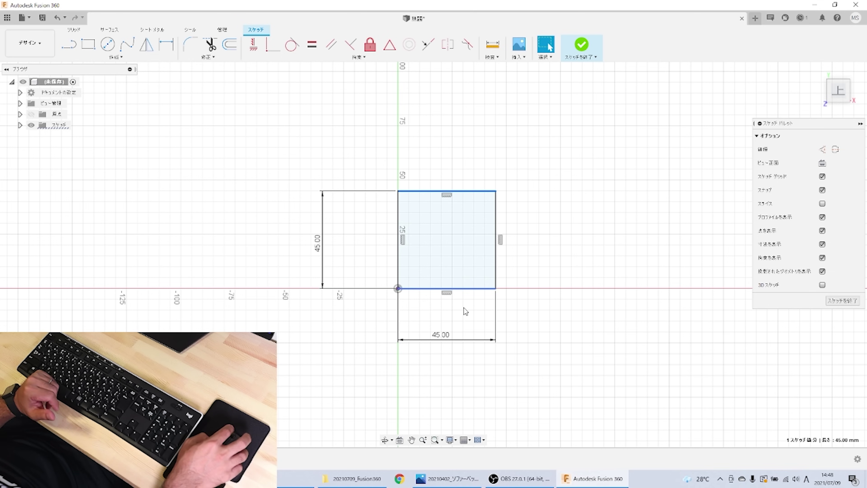
{"action": "key", "text": "Escape"}
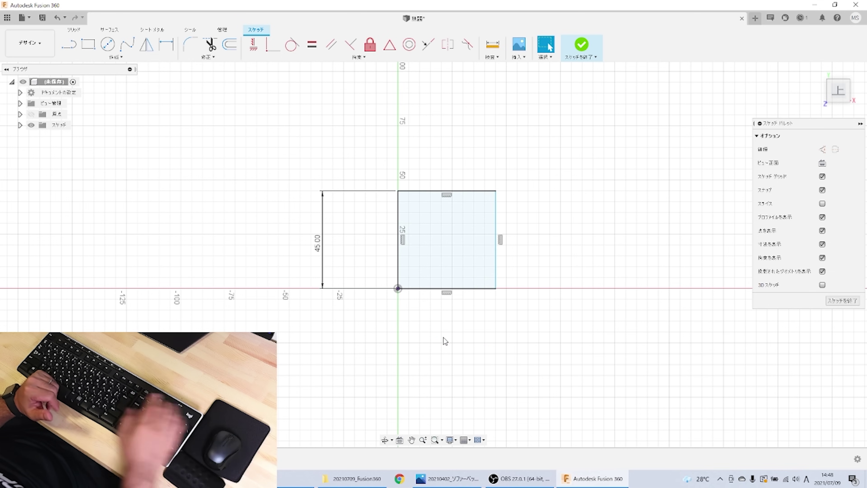
{"action": "left_click_drag", "start_coordinate": [496, 273], "coordinate": [632, 278]}
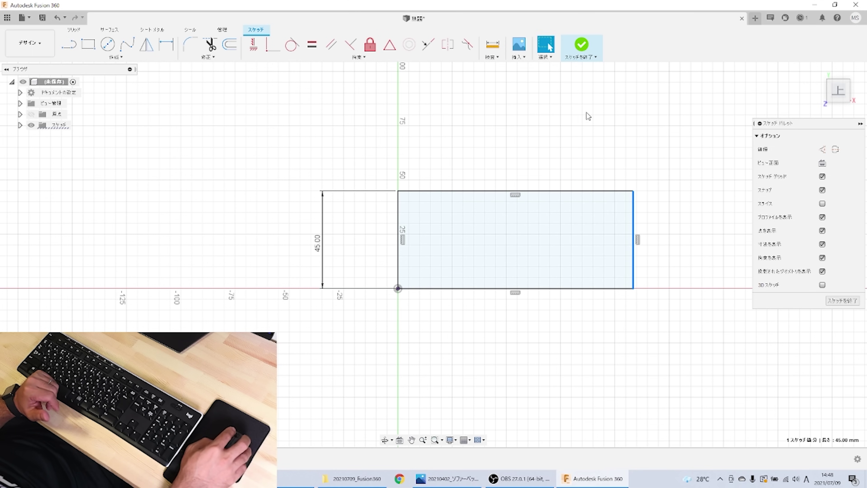
{"action": "left_click", "coordinate": [574, 59]}
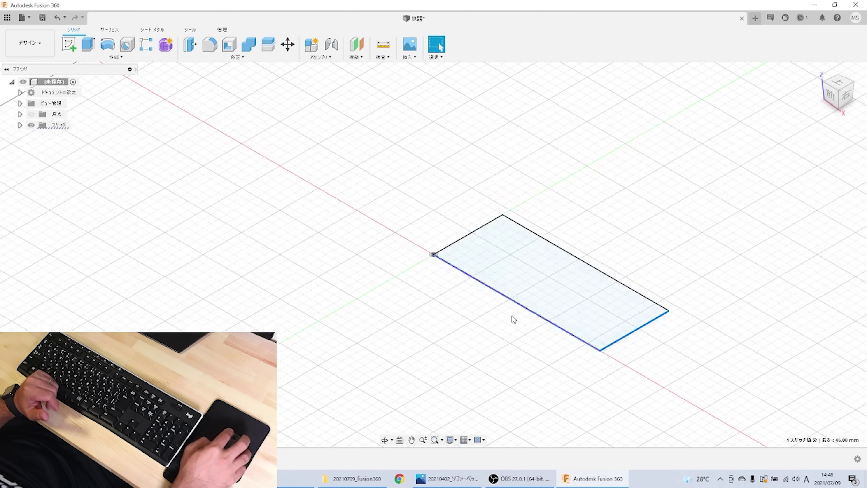
{"action": "left_click", "coordinate": [543, 282]}
{"action": "left_click", "coordinate": [20, 125]}
{"action": "double_click", "coordinate": [64, 135]}
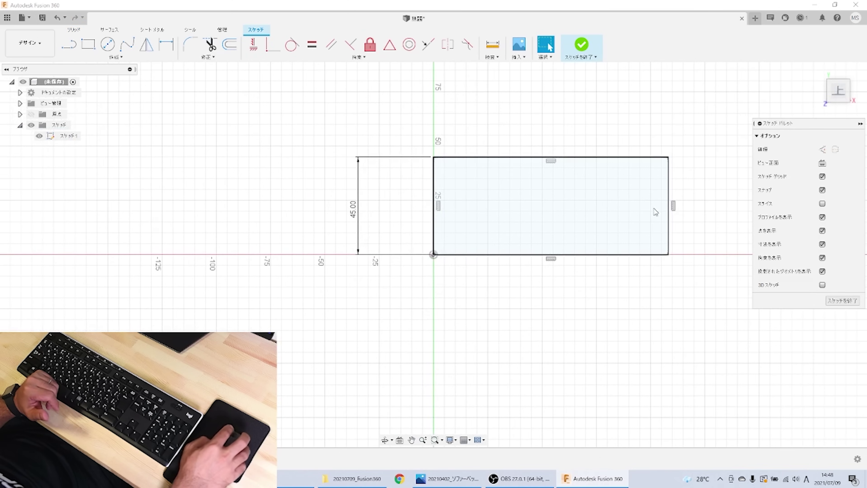
{"action": "left_click_drag", "start_coordinate": [671, 227], "coordinate": [577, 225]}
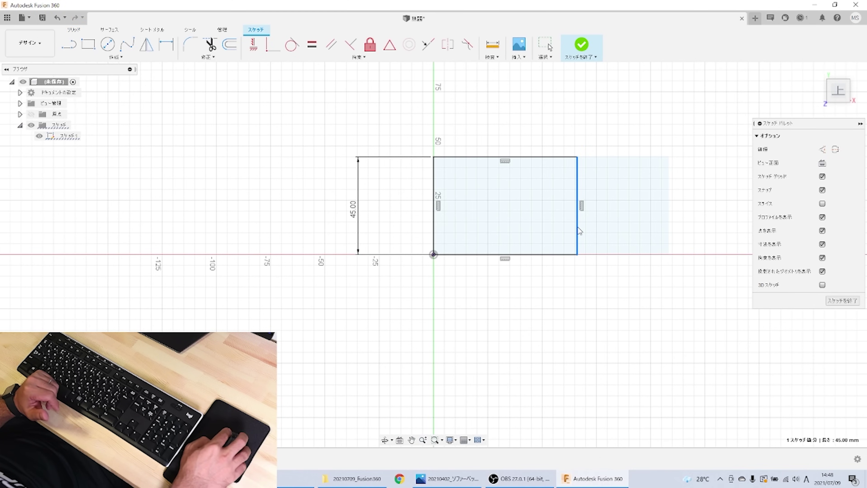
Dimension the rectangle's width to 45 mm, making a 45 × 45 mm square.
{"action": "left_click", "coordinate": [166, 44]}
{"action": "left_click", "coordinate": [434, 205]}
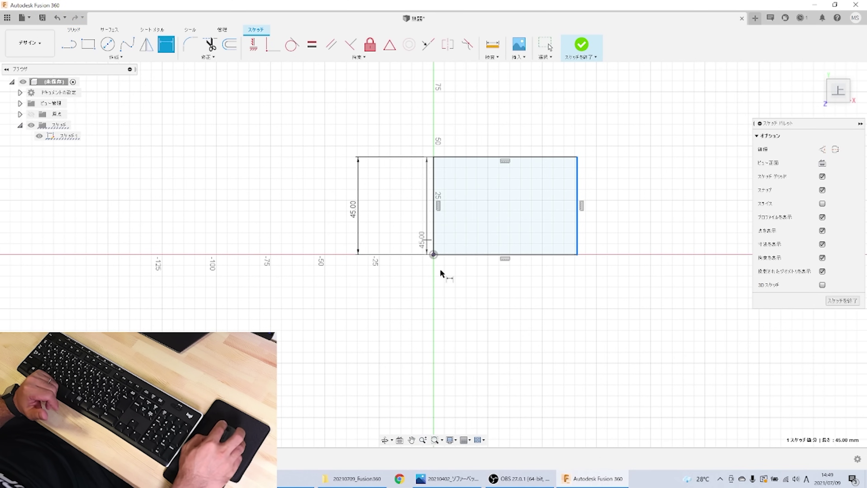
{"action": "left_click", "coordinate": [434, 245]}
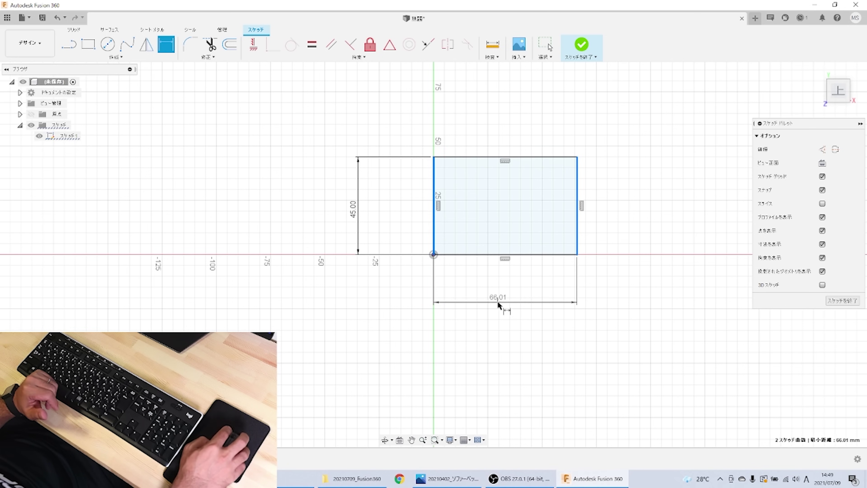
{"action": "left_click", "coordinate": [500, 302]}
{"action": "type", "text": "45"}
{"action": "key", "text": "Return"}
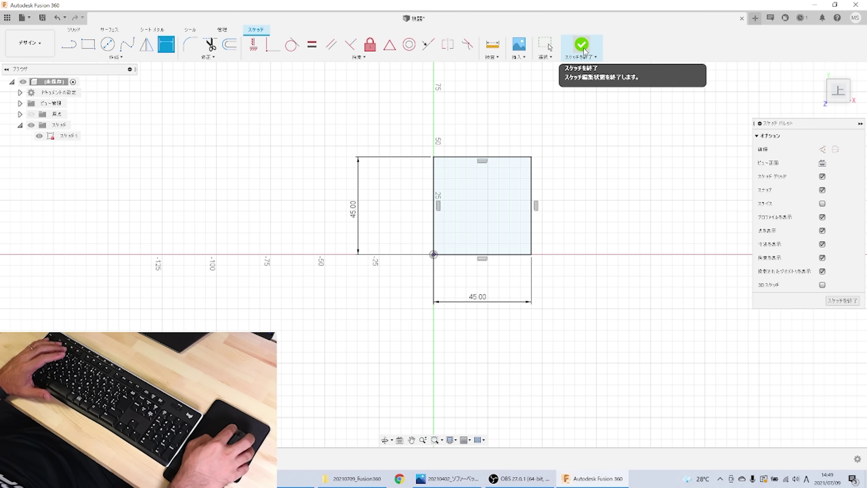
Finish the sketch and extrude the 45 mm square profile 700 mm into a column body.
{"action": "left_click", "coordinate": [584, 49]}
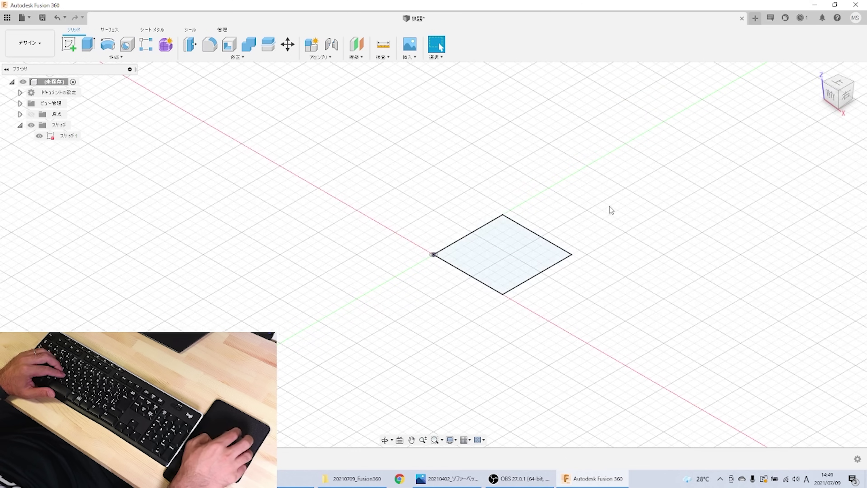
{"action": "left_click", "coordinate": [485, 267]}
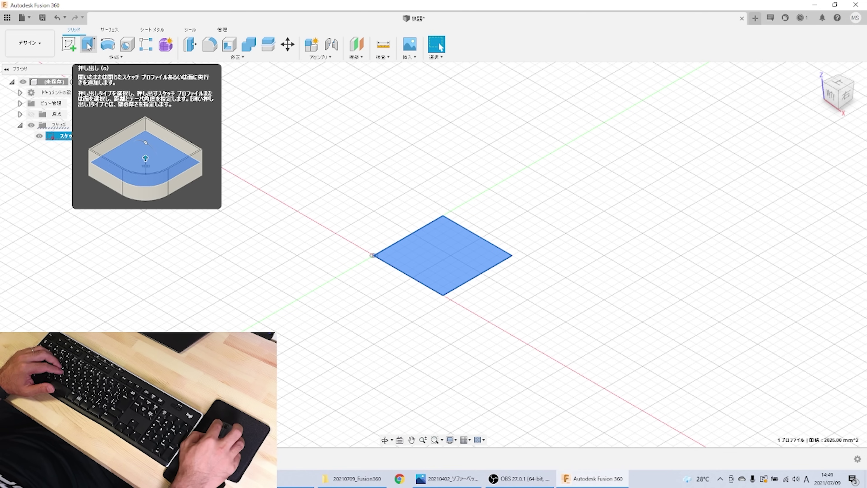
{"action": "left_click", "coordinate": [88, 46]}
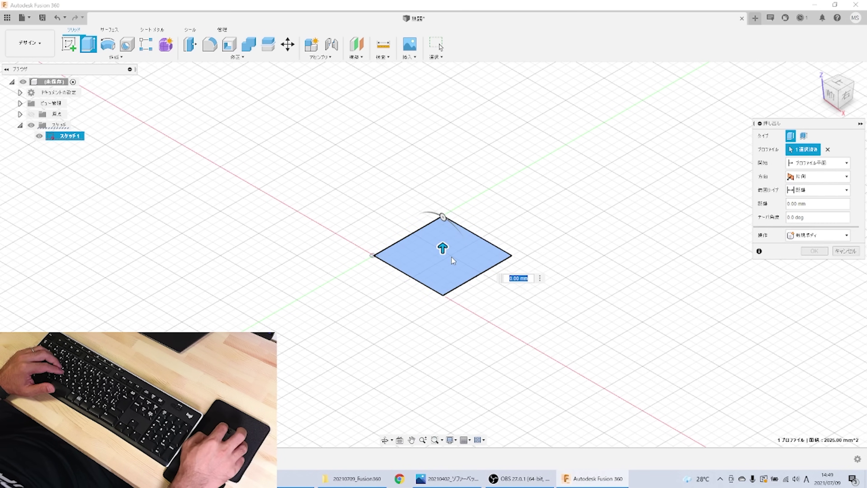
{"action": "left_click_drag", "start_coordinate": [442, 249], "coordinate": [470, 153]}
{"action": "middle_click_drag", "start_coordinate": [470, 153], "coordinate": [464, 212]}
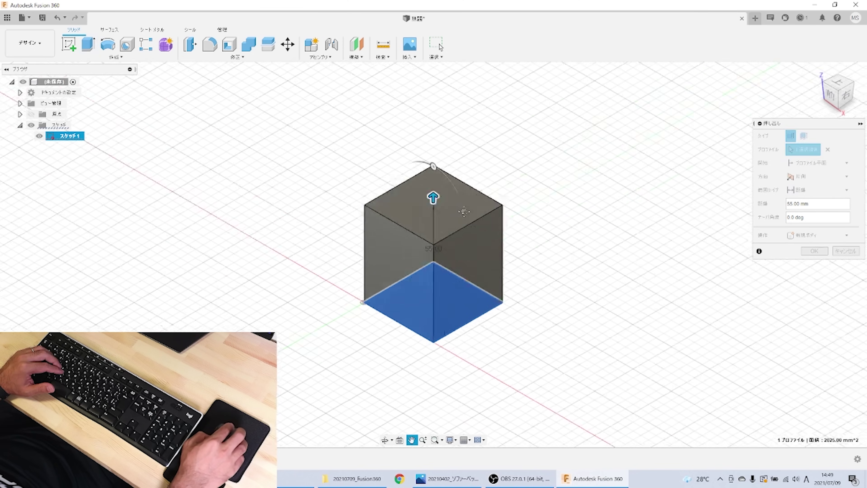
{"action": "scroll", "coordinate": [455, 248], "scroll_direction": "down", "scroll_amount": 2}
{"action": "scroll", "coordinate": [455, 248], "scroll_direction": "down", "scroll_amount": 2}
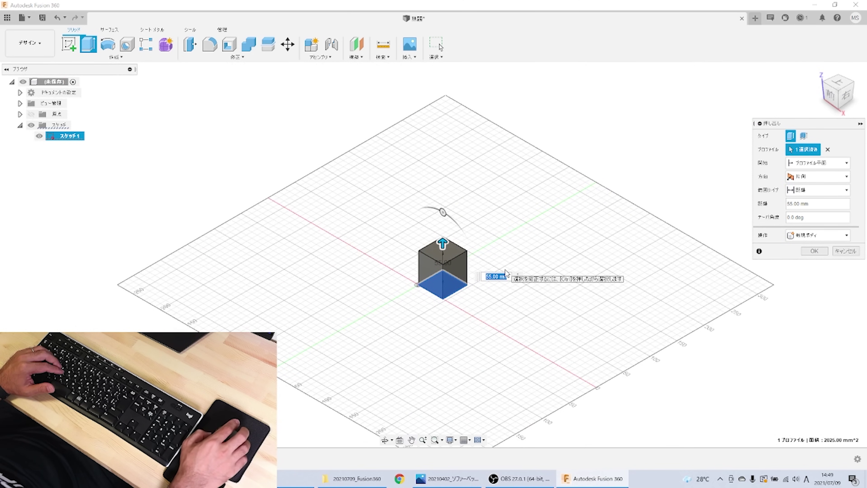
{"action": "mouse_move", "coordinate": [525, 272]}
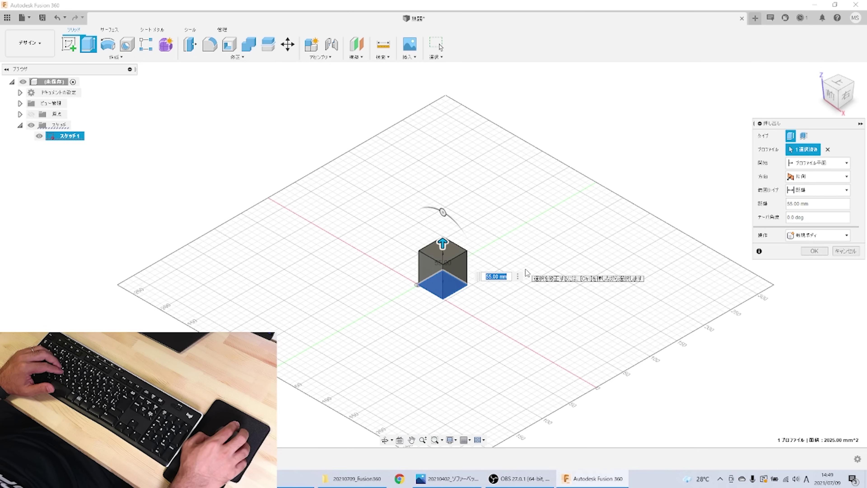
{"action": "type", "text": "700"}
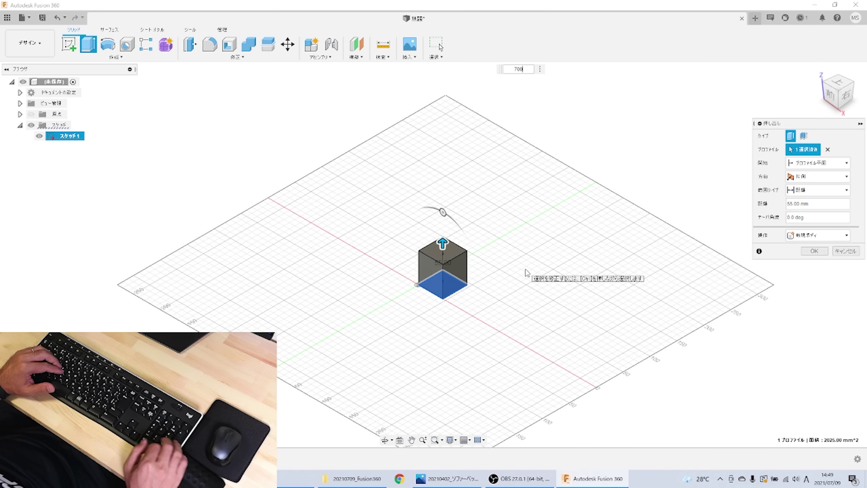
{"action": "scroll", "coordinate": [526, 269], "scroll_direction": "down", "scroll_amount": 2}
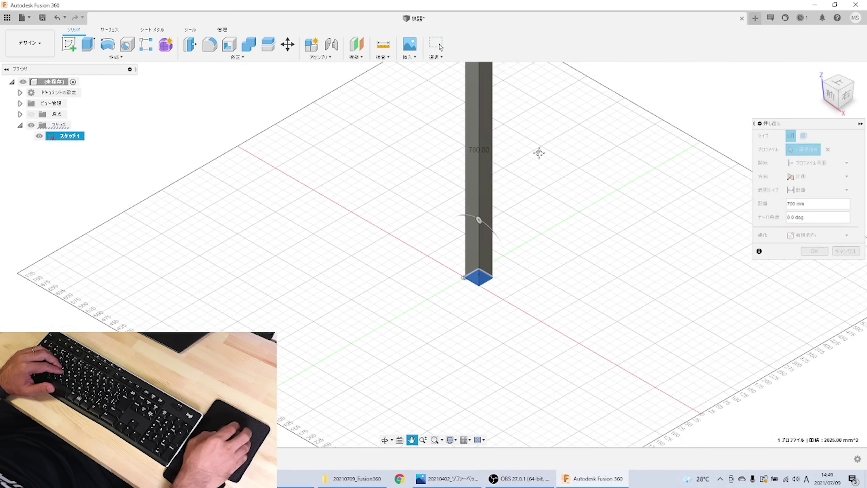
{"action": "scroll", "coordinate": [491, 227], "scroll_direction": "down", "scroll_amount": 2}
{"action": "left_click", "coordinate": [516, 141]}
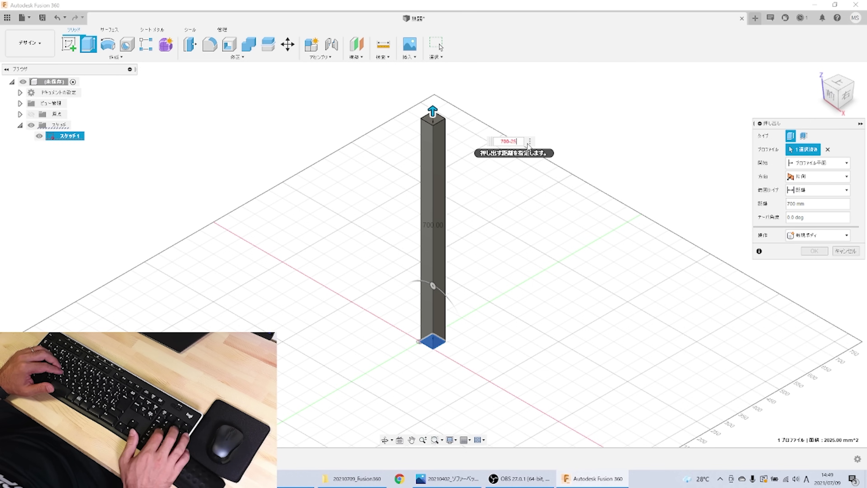
{"action": "key", "text": "Return"}
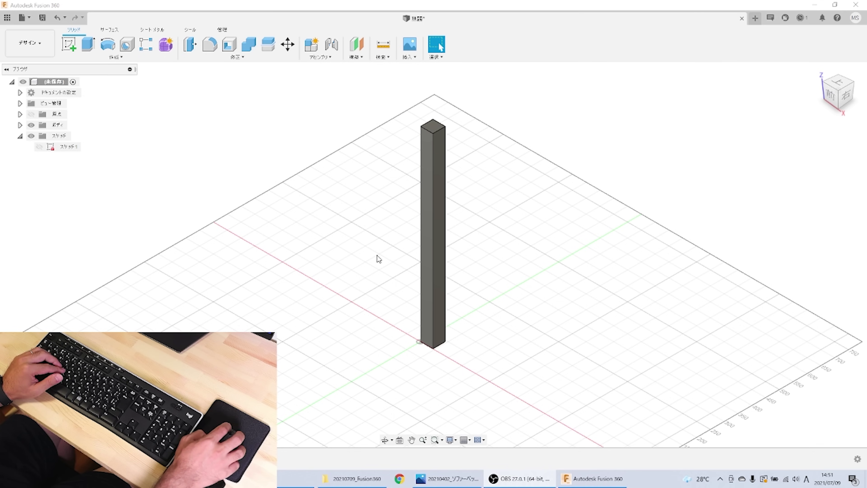
Apply 3D Pine - Semigloss from Wood (Solid) > Finished to the column, then close the Appearance panel.
{"action": "left_click", "coordinate": [244, 58]}
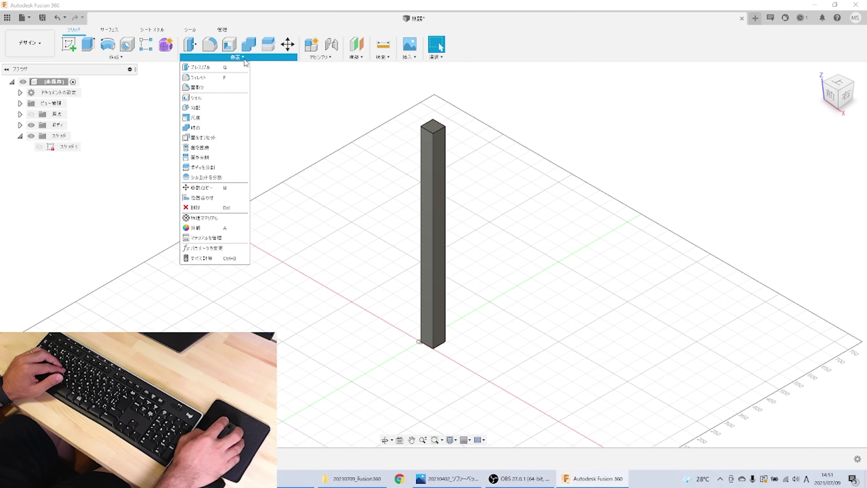
{"action": "key", "text": "Escape"}
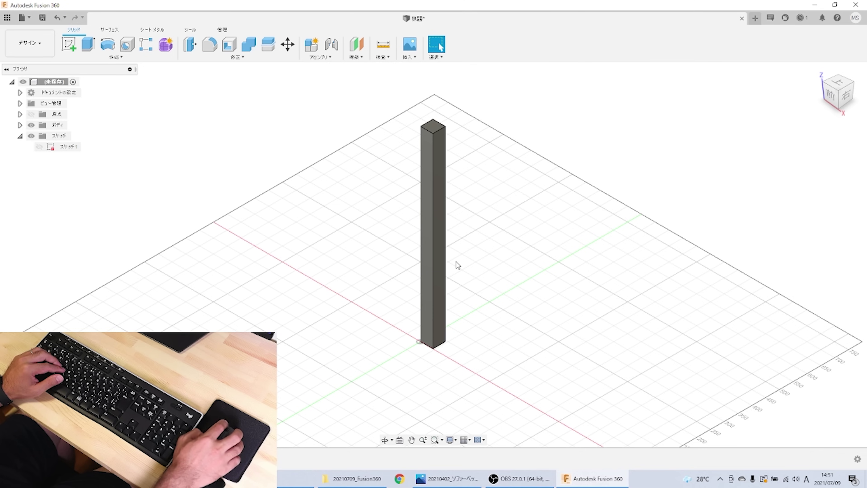
{"action": "key", "text": "a"}
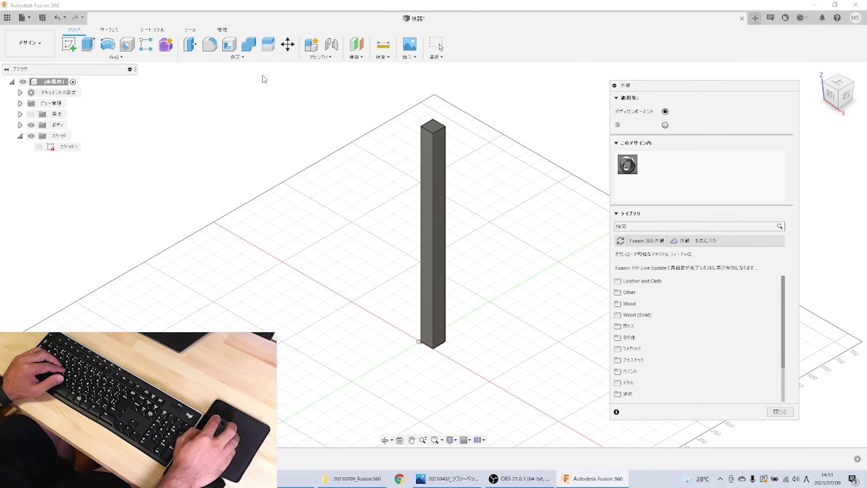
{"action": "left_click", "coordinate": [239, 57]}
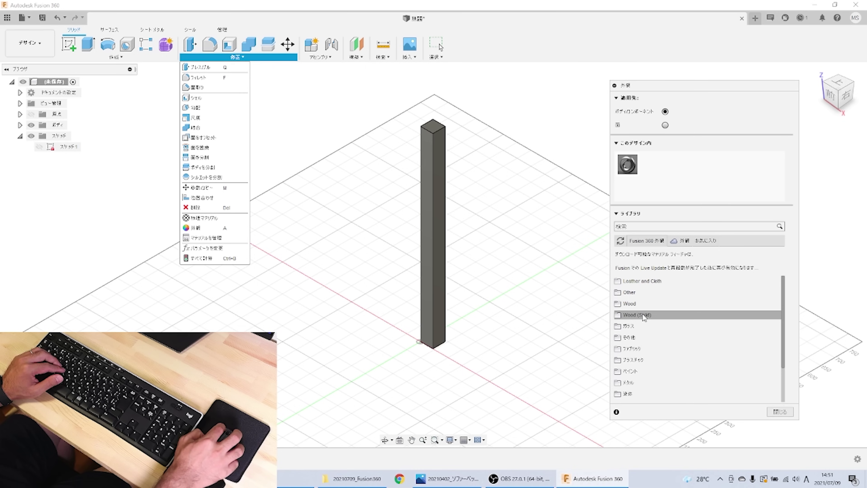
{"action": "left_click", "coordinate": [635, 303]}
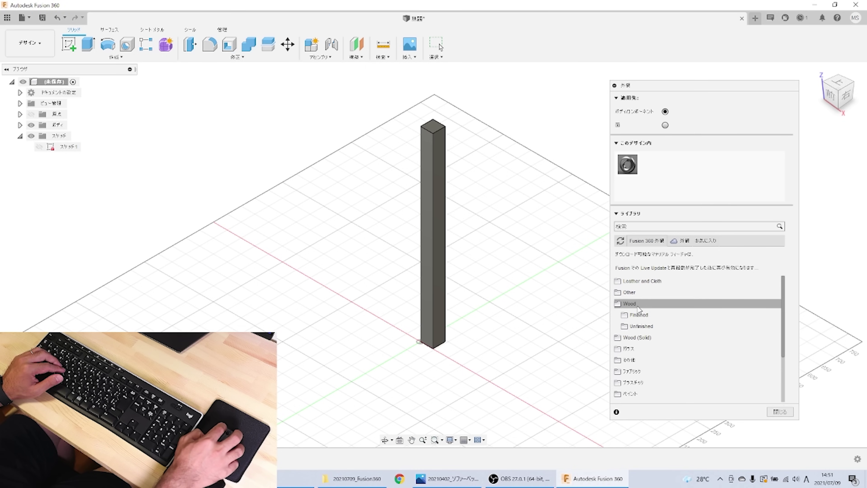
{"action": "left_click", "coordinate": [634, 336]}
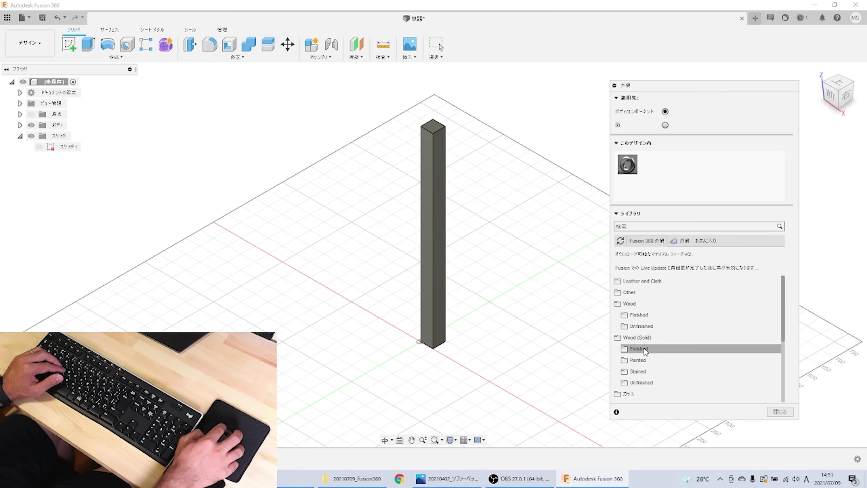
{"action": "left_click", "coordinate": [640, 349]}
{"action": "scroll", "coordinate": [692, 324], "scroll_direction": "down", "scroll_amount": 3}
{"action": "scroll", "coordinate": [693, 325], "scroll_direction": "down", "scroll_amount": 2}
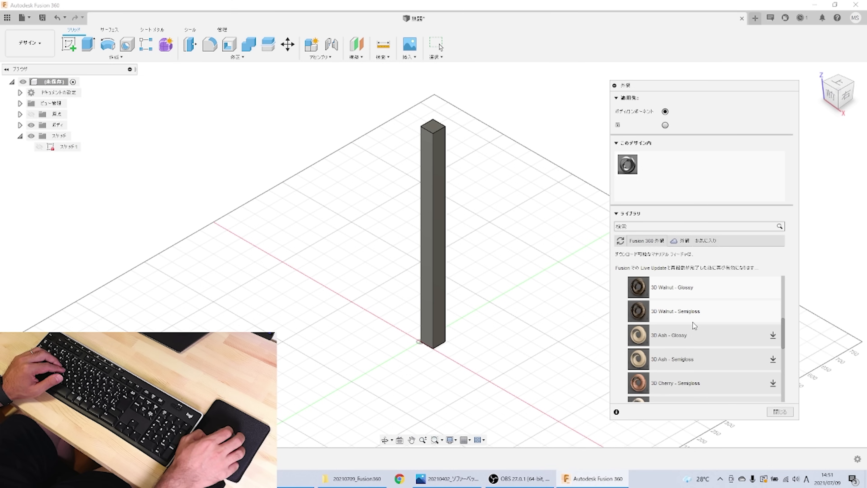
{"action": "scroll", "coordinate": [681, 345], "scroll_direction": "up", "scroll_amount": 3}
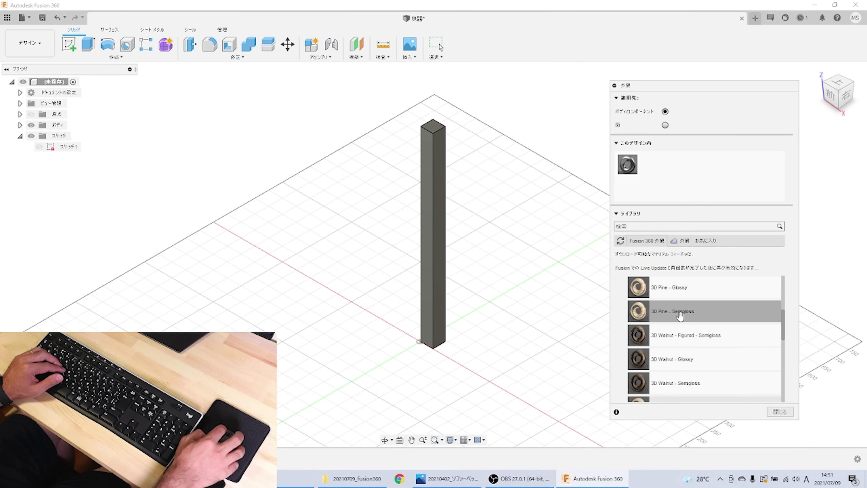
{"action": "left_click_drag", "start_coordinate": [675, 314], "coordinate": [430, 256]}
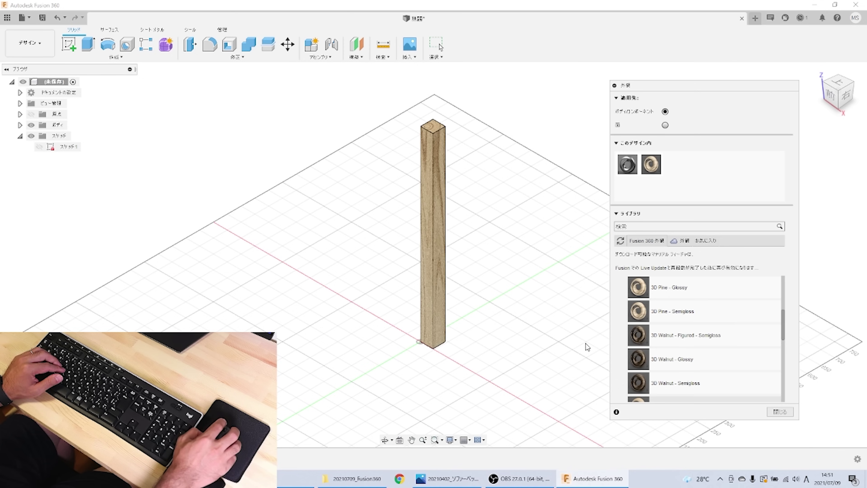
{"action": "left_click", "coordinate": [779, 412]}
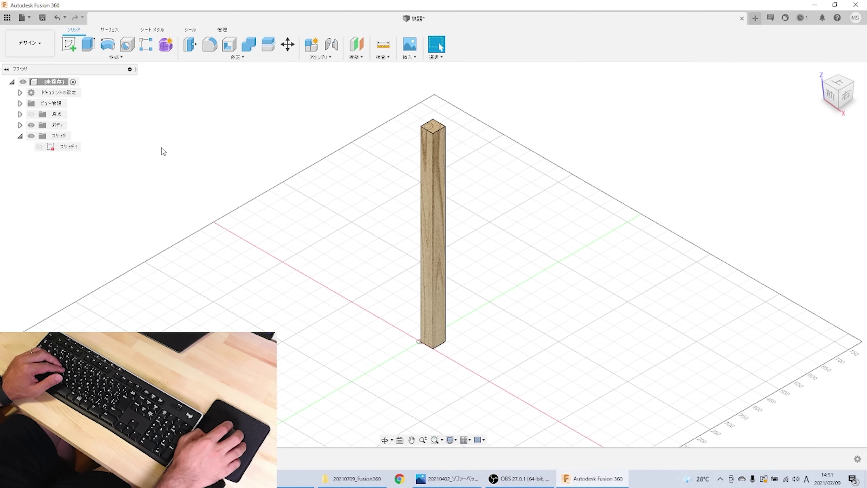
Create a new project named Table4 and choose it as the save location.
{"action": "left_click", "coordinate": [42, 18]}
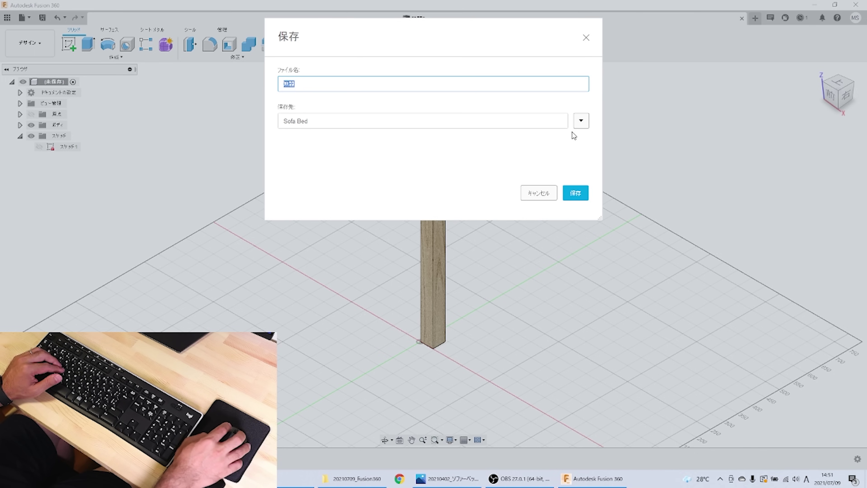
{"action": "left_click", "coordinate": [581, 121]}
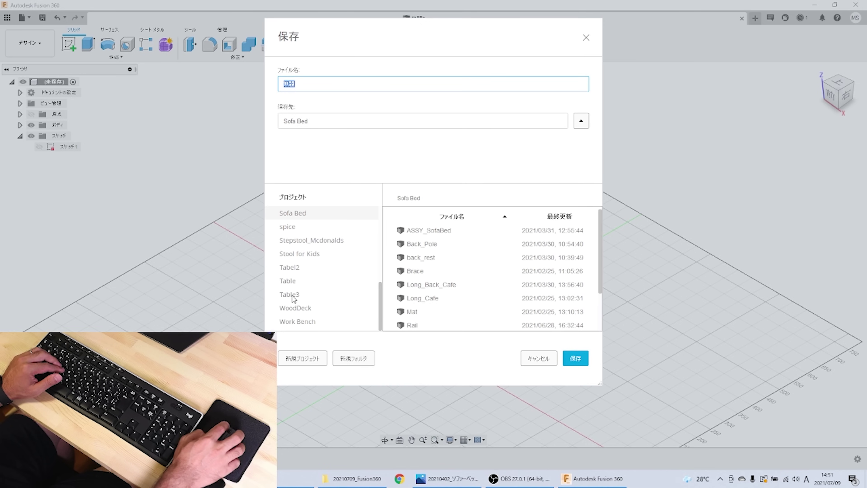
{"action": "left_click", "coordinate": [306, 362]}
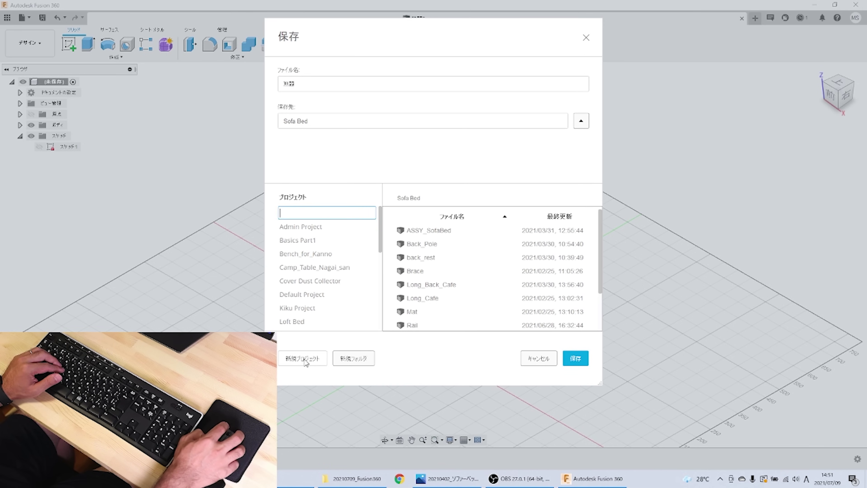
{"action": "type", "text": "T"}
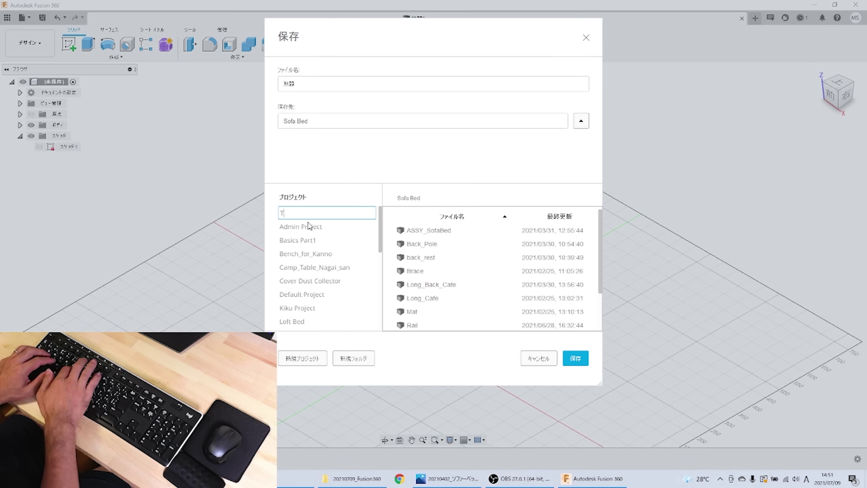
{"action": "type", "text": "ble"}
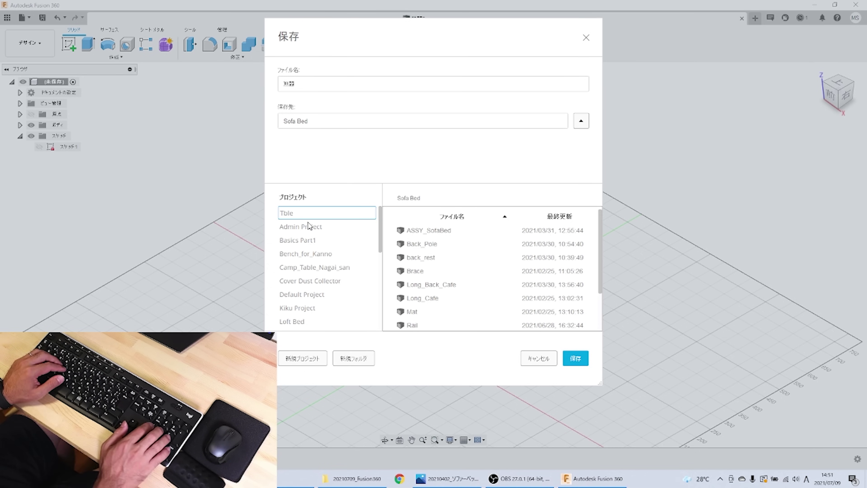
{"action": "key", "text": "BackSpace"}
{"action": "key", "text": "BackSpace"}
{"action": "key", "text": "BackSpace"}
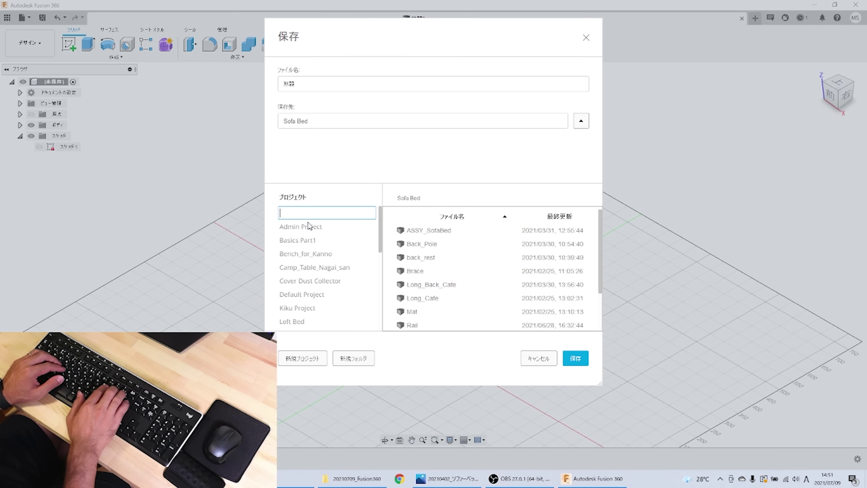
{"action": "type", "text": "Table"}
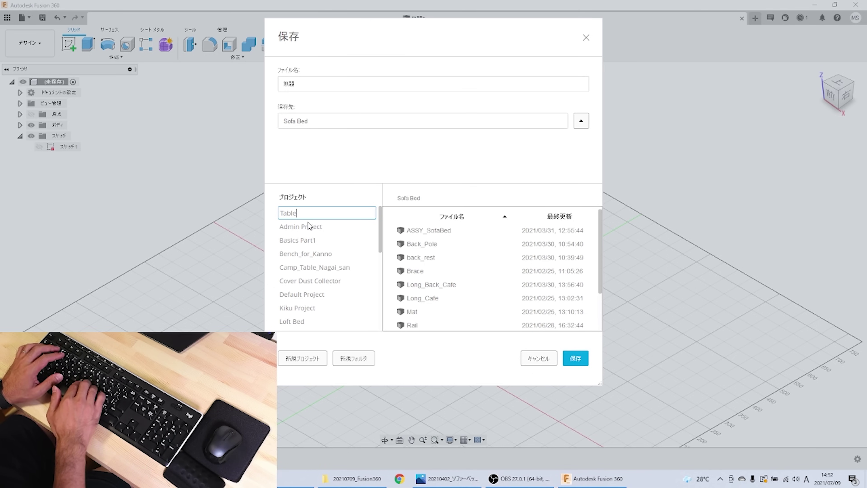
{"action": "type", "text": "4"}
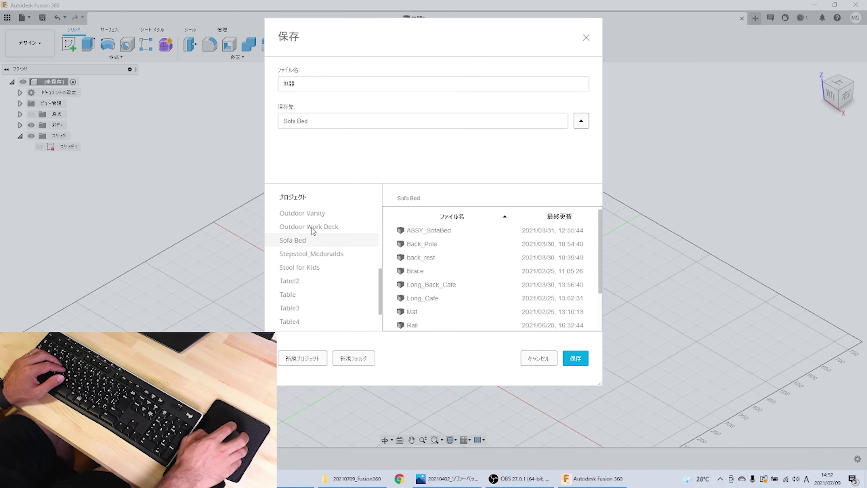
{"action": "left_click", "coordinate": [299, 324]}
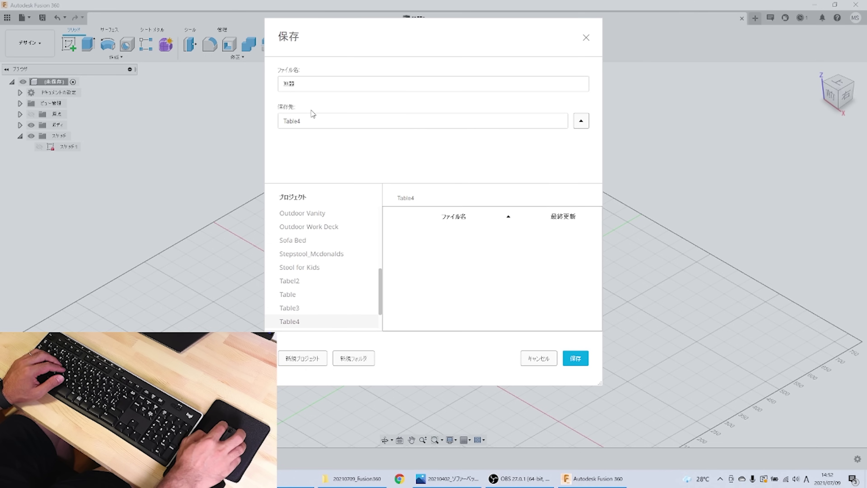
Name the design '脚部' (leg) and save it.
{"action": "left_click", "coordinate": [320, 84]}
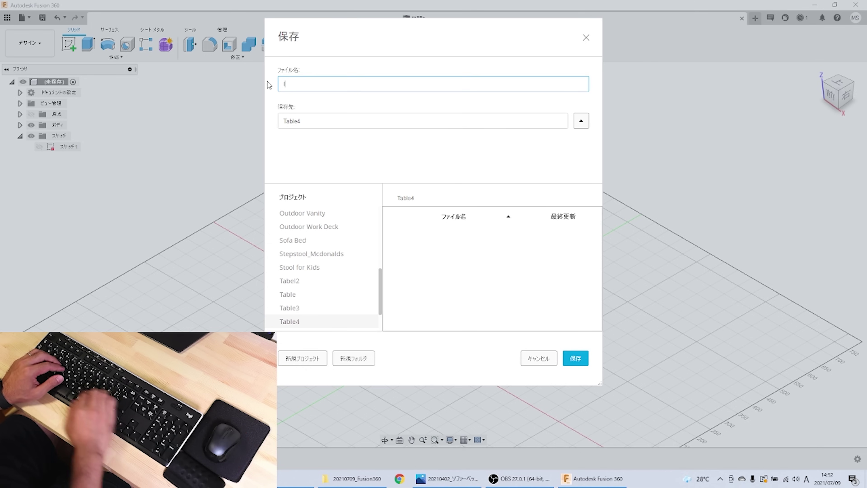
{"action": "type", "text": "脚部"}
{"action": "key", "text": "Return"}
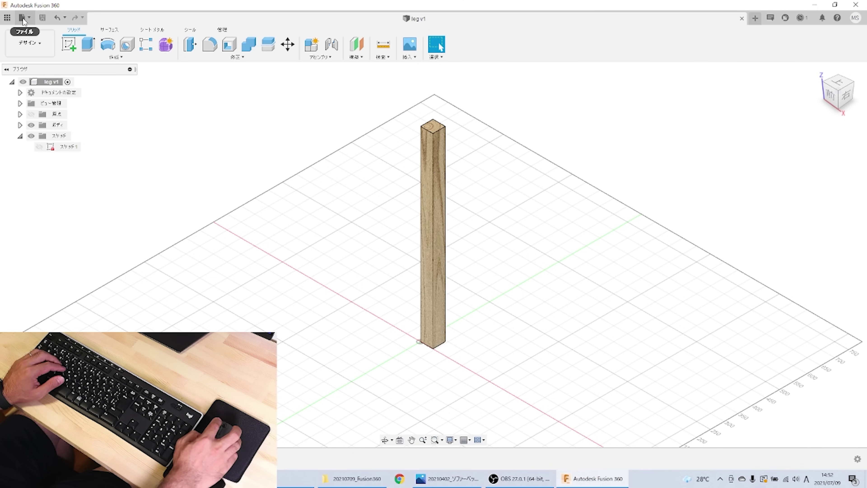
{"action": "left_click", "coordinate": [30, 19]}
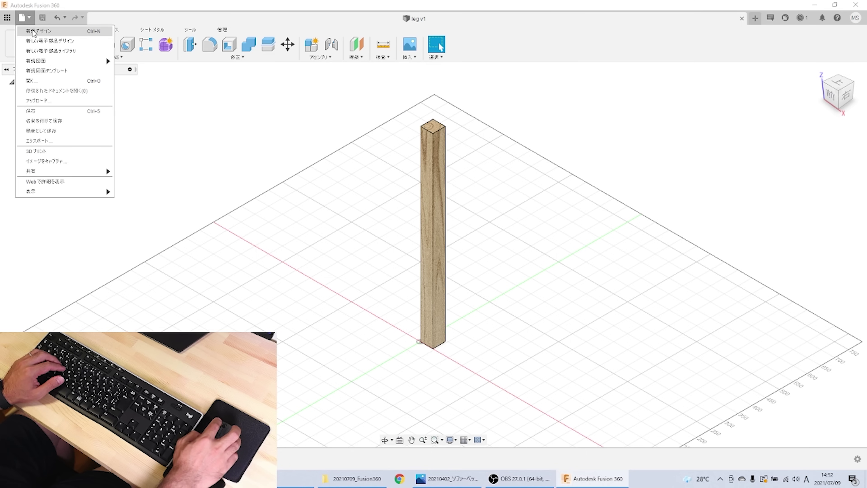
Start a new design with a sketch on the vertical origin plane.
{"action": "left_click", "coordinate": [33, 31]}
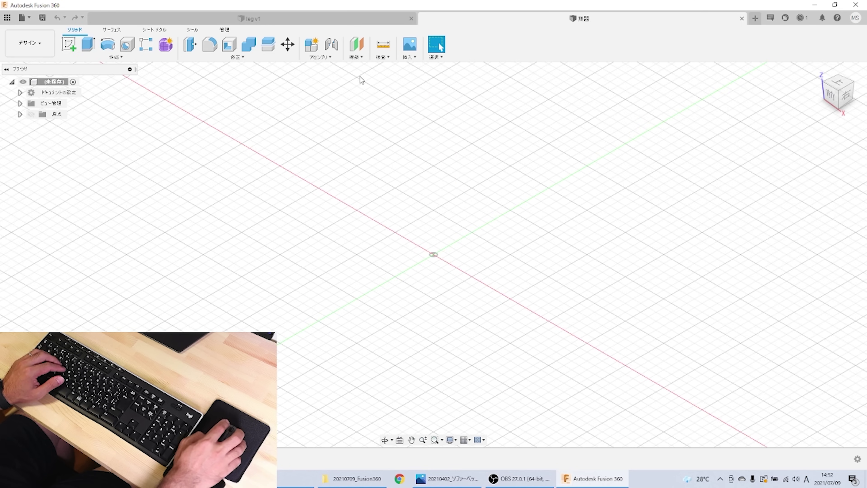
{"action": "left_click", "coordinate": [70, 45]}
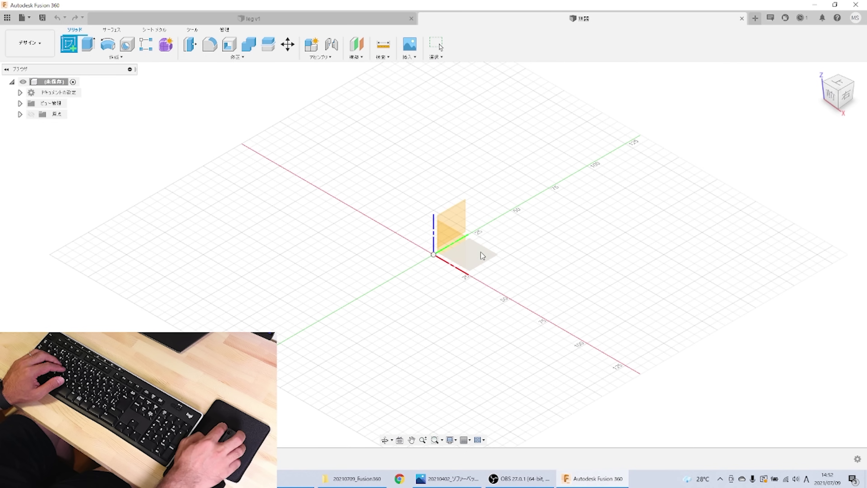
{"action": "left_click", "coordinate": [459, 215]}
Draw a 50 × 25 mm rectangle from the origin and finish the sketch.
{"action": "left_click", "coordinate": [88, 44]}
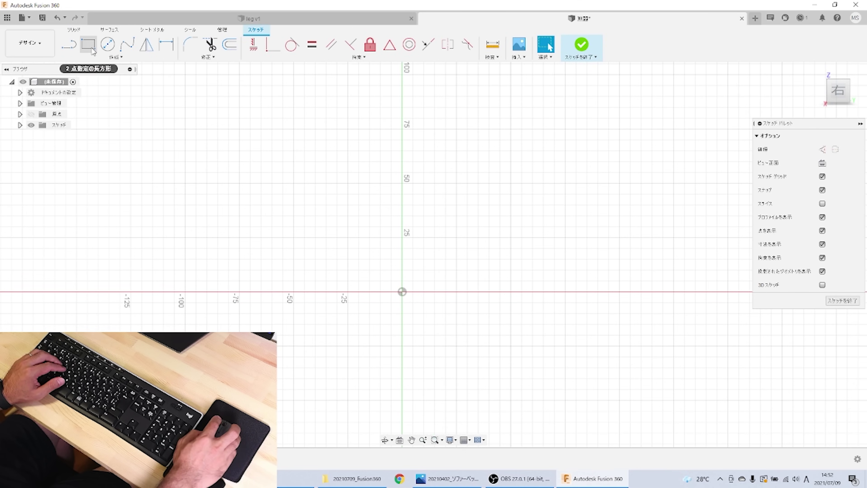
{"action": "left_click", "coordinate": [402, 291]}
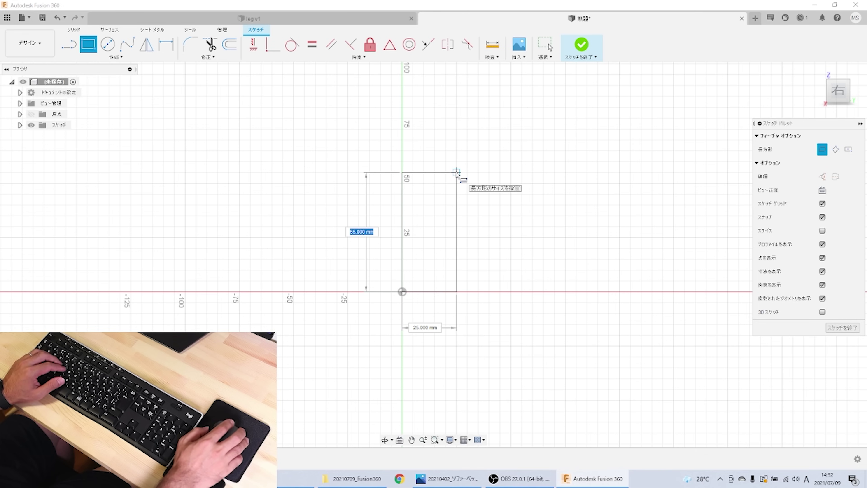
{"action": "type", "text": "50"}
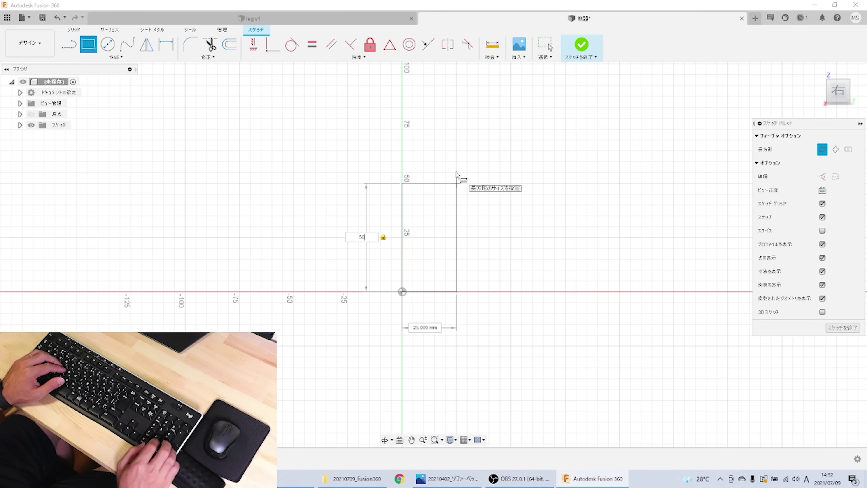
{"action": "type", "text": "25"}
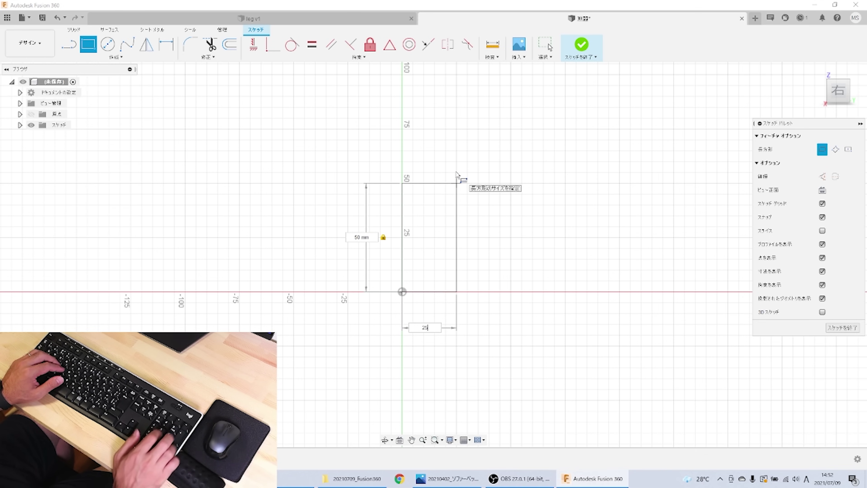
{"action": "key", "text": "Return"}
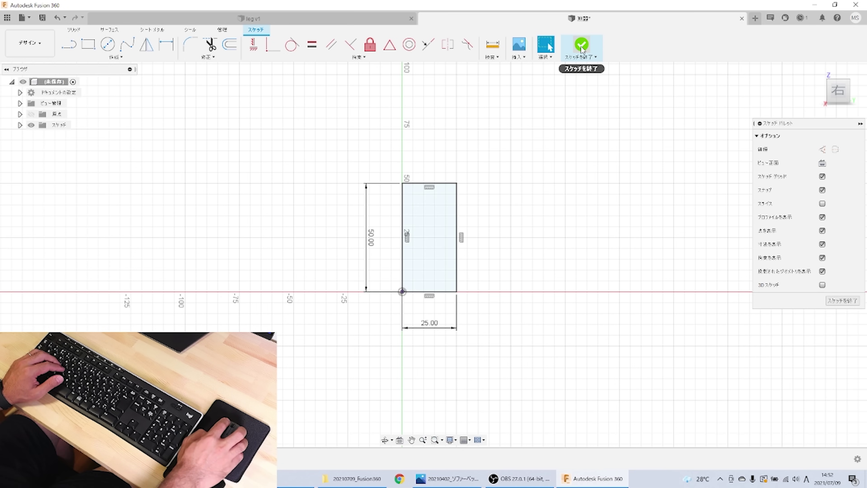
{"action": "left_click", "coordinate": [581, 45]}
Extrude the rectangle profile 250 mm into a bar and pan to show it fully.
{"action": "left_click", "coordinate": [453, 205]}
{"action": "left_click", "coordinate": [91, 48]}
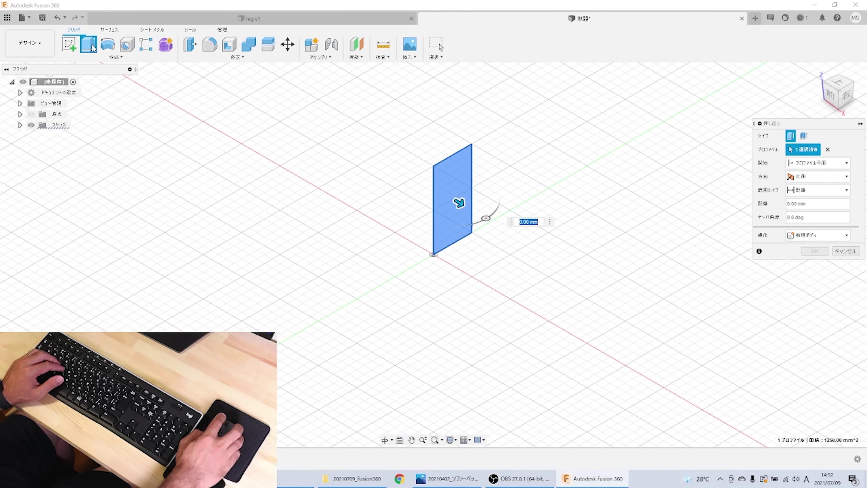
{"action": "left_click_drag", "start_coordinate": [459, 202], "coordinate": [560, 259]}
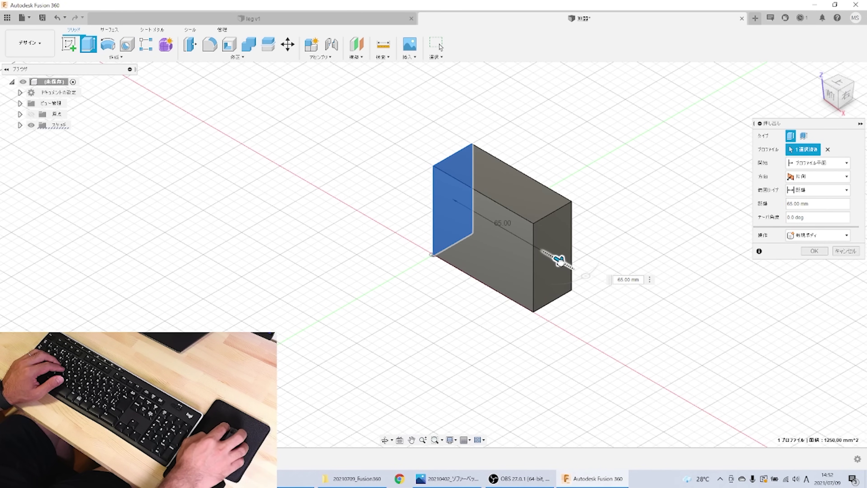
{"action": "type", "text": "250"}
{"action": "key", "text": "Return"}
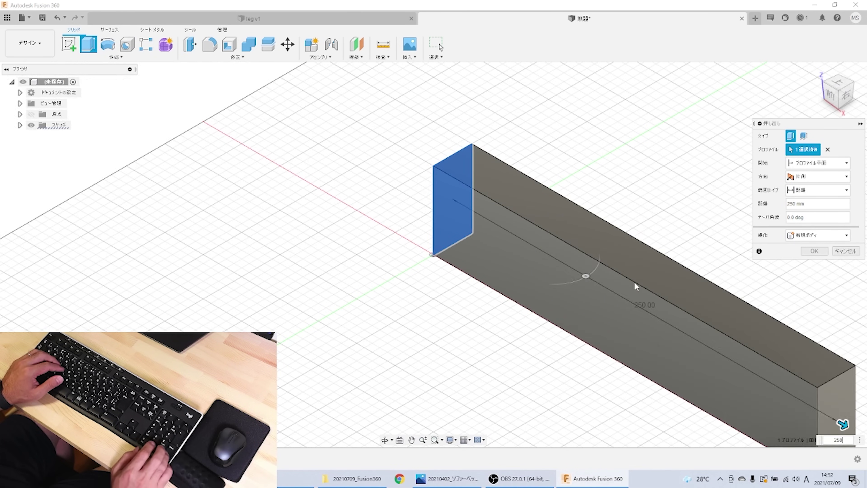
{"action": "key", "text": "Return"}
{"action": "middle_click_drag", "start_coordinate": [588, 287], "coordinate": [370, 252]}
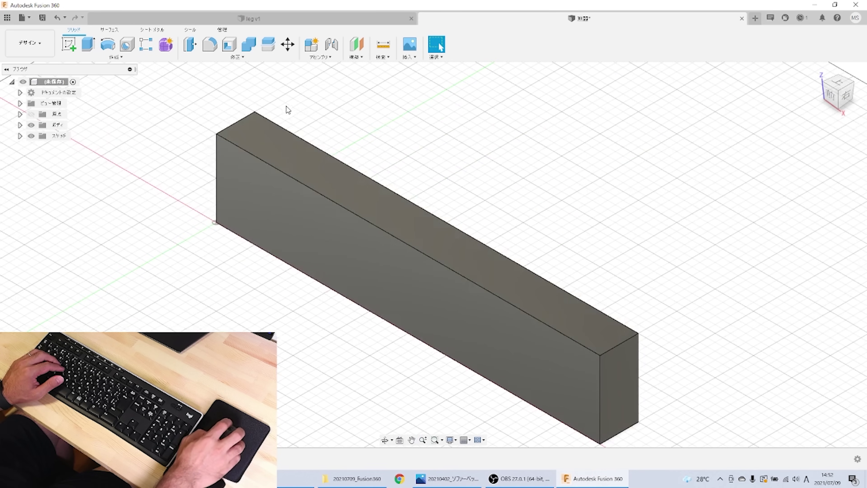
Apply the 3D Walnut - Glossy appearance to the 250 mm bar.
{"action": "left_click", "coordinate": [243, 58]}
{"action": "left_click", "coordinate": [218, 231]}
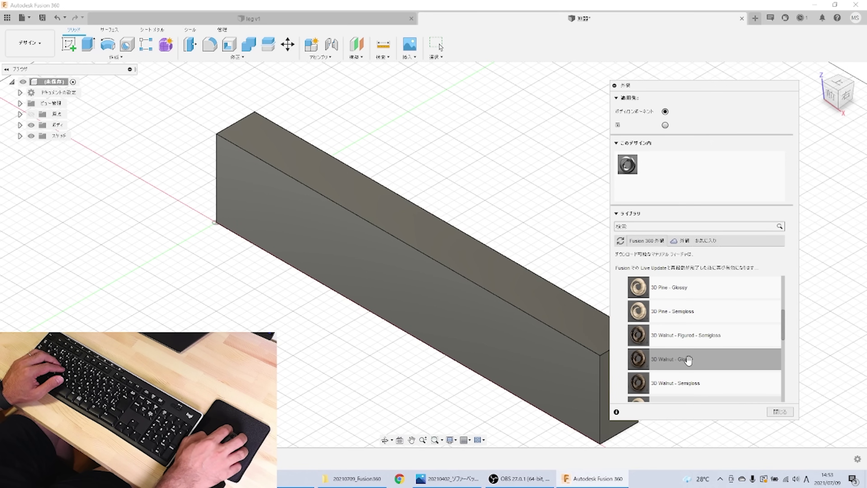
{"action": "left_click_drag", "start_coordinate": [577, 369], "coordinate": [573, 368]}
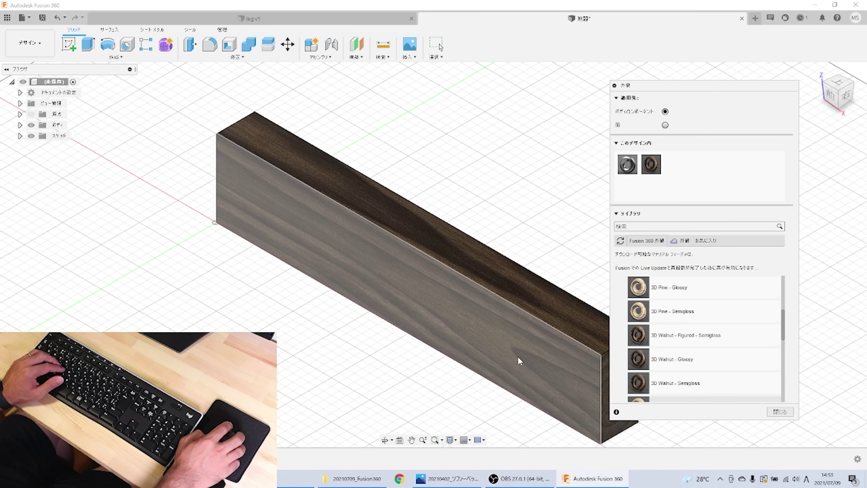
{"action": "left_click", "coordinate": [781, 412]}
{"action": "scroll", "coordinate": [512, 249], "scroll_direction": "down", "scroll_amount": 3}
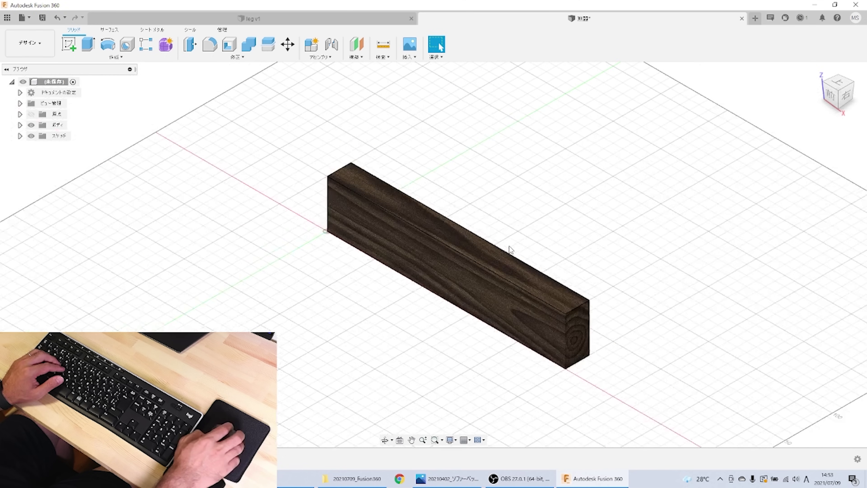
{"action": "scroll", "coordinate": [438, 188], "scroll_direction": "down", "scroll_amount": 2}
{"action": "scroll", "coordinate": [438, 192], "scroll_direction": "up", "scroll_amount": 4}
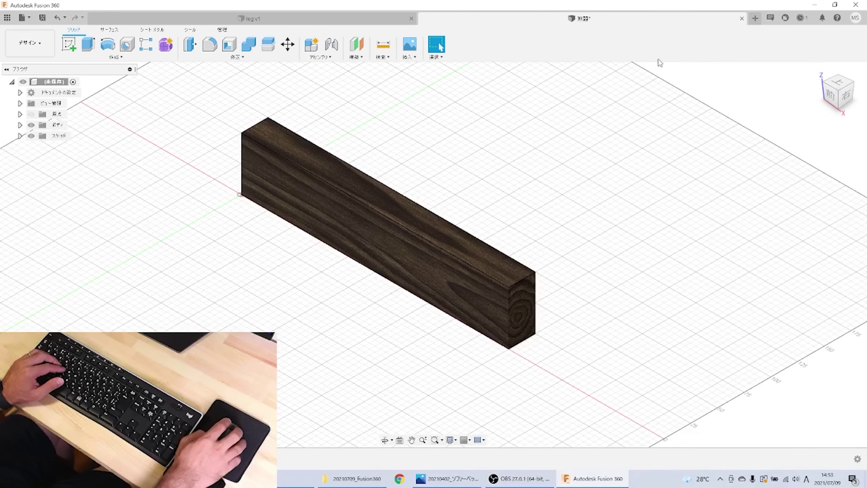
{"action": "left_click", "coordinate": [42, 17]}
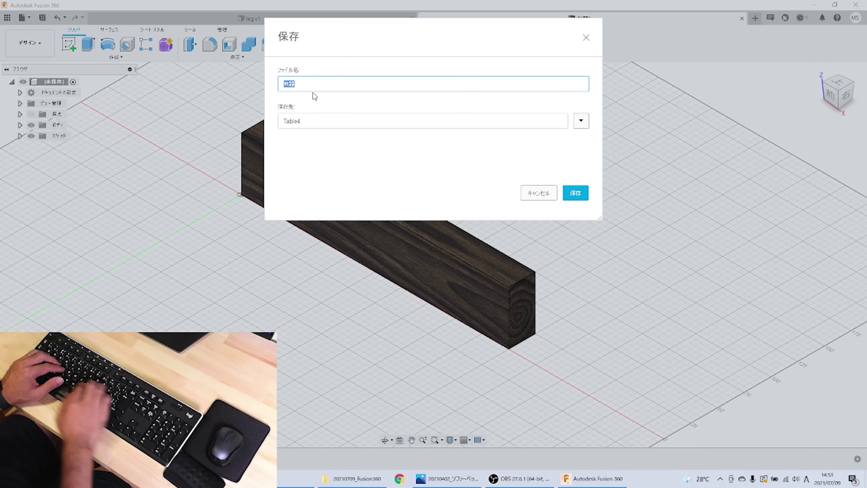
Save the walnut bar under the name 'Apron' in Table4.
{"action": "type", "text": "Apron"}
{"action": "key", "text": "Return"}
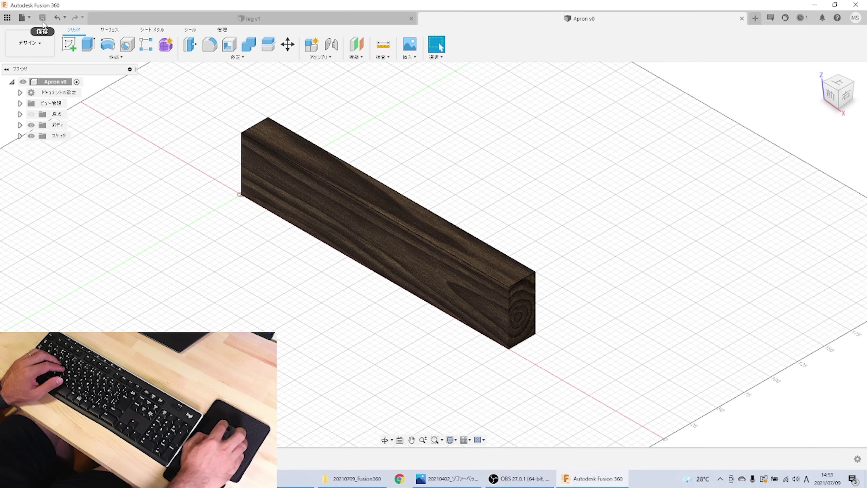
{"action": "left_click", "coordinate": [30, 19]}
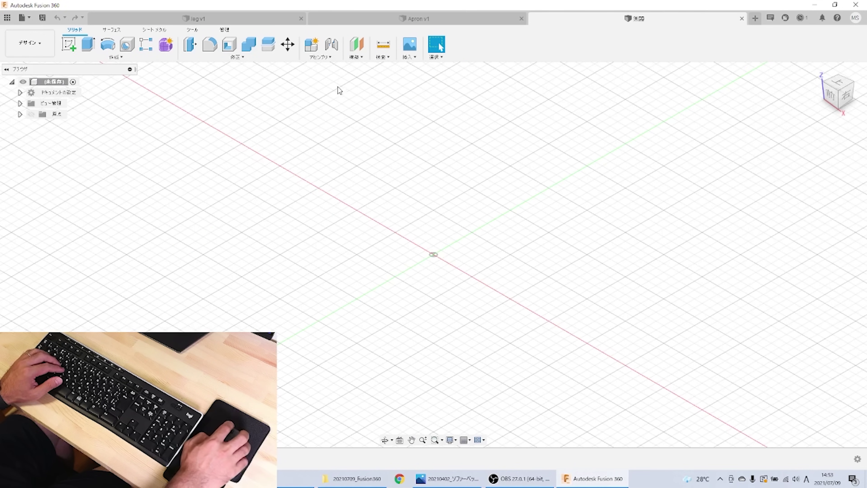
On the XY plane, draw a rectangle from the origin with 250+45+45 (340 mm) height.
{"action": "left_click", "coordinate": [72, 48]}
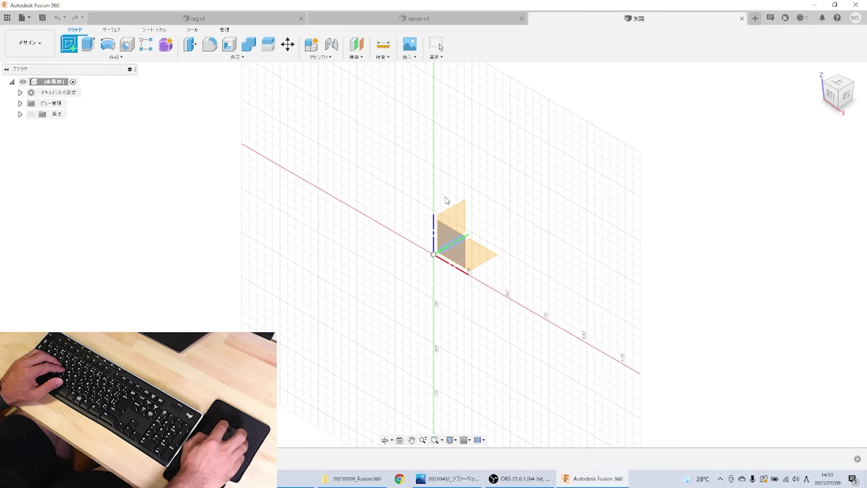
{"action": "left_click", "coordinate": [486, 252]}
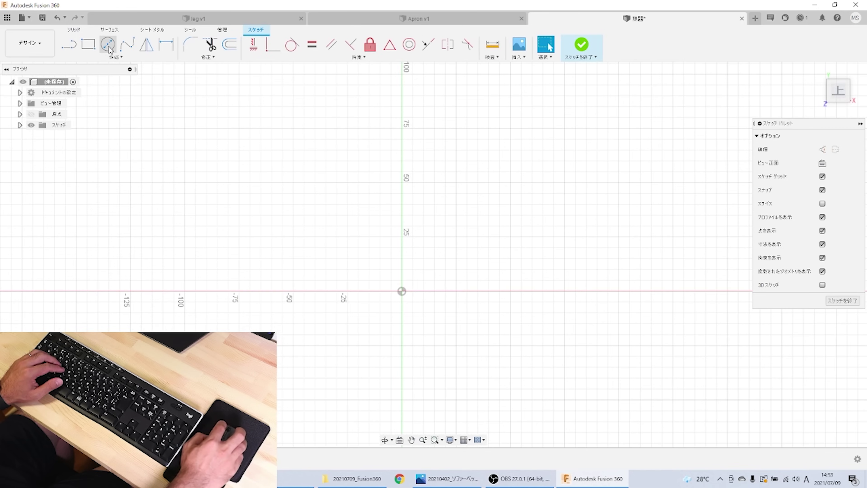
{"action": "key", "text": "r"}
{"action": "left_click", "coordinate": [402, 291]}
{"action": "scroll", "coordinate": [212, 411], "scroll_direction": "down", "scroll_amount": 2}
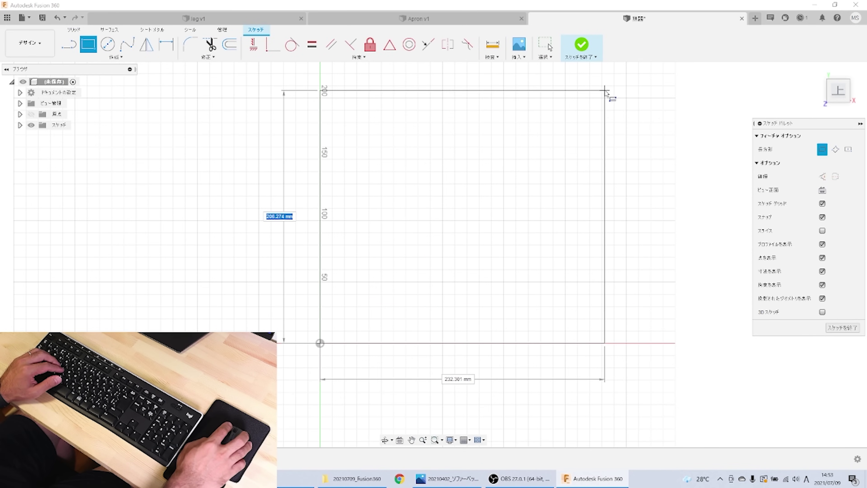
{"action": "type", "text": "250"}
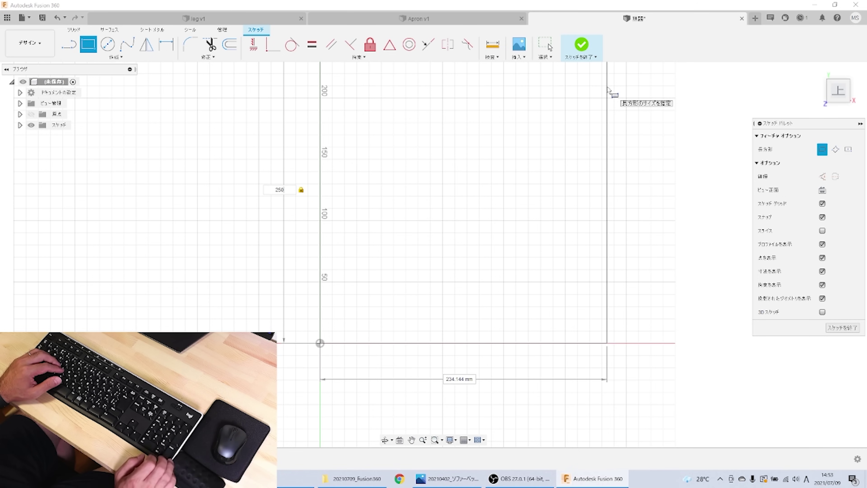
{"action": "type", "text": "+45"}
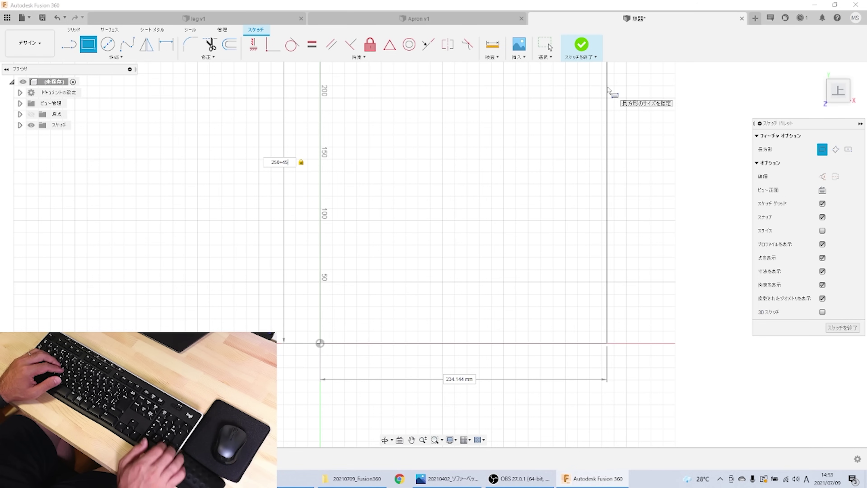
{"action": "type", "text": "+4"}
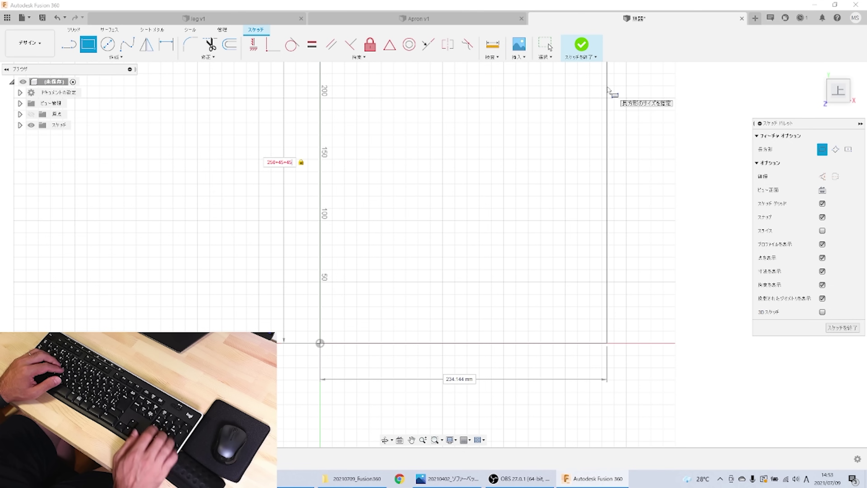
{"action": "type", "text": "5"}
{"action": "key", "text": "Return"}
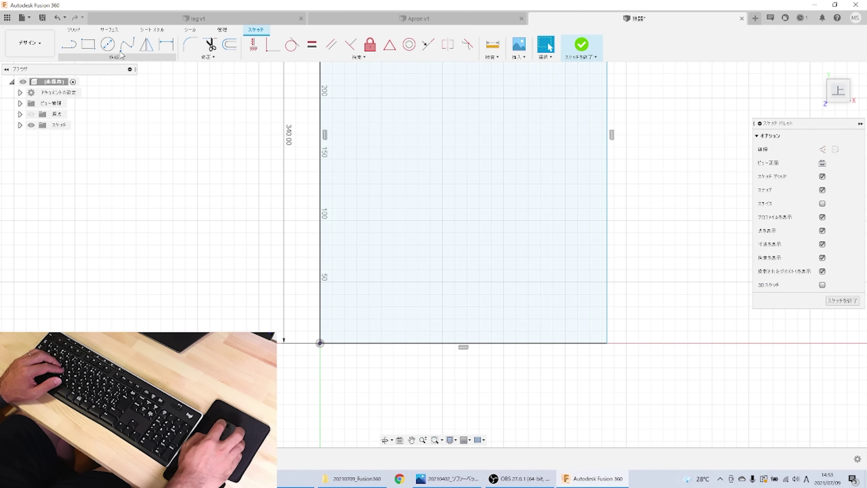
Dimension the rectangle's width to 340 mm and finish the sketch.
{"action": "left_click", "coordinate": [166, 44]}
{"action": "left_click", "coordinate": [609, 258]}
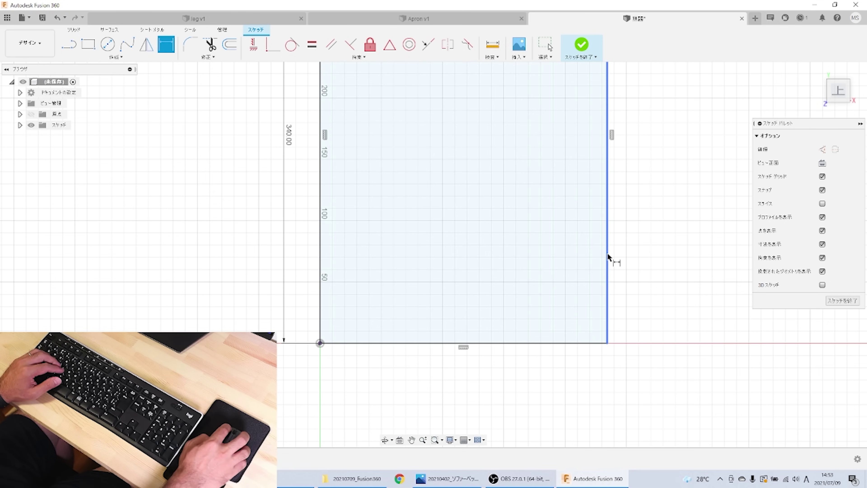
{"action": "left_click", "coordinate": [322, 262]}
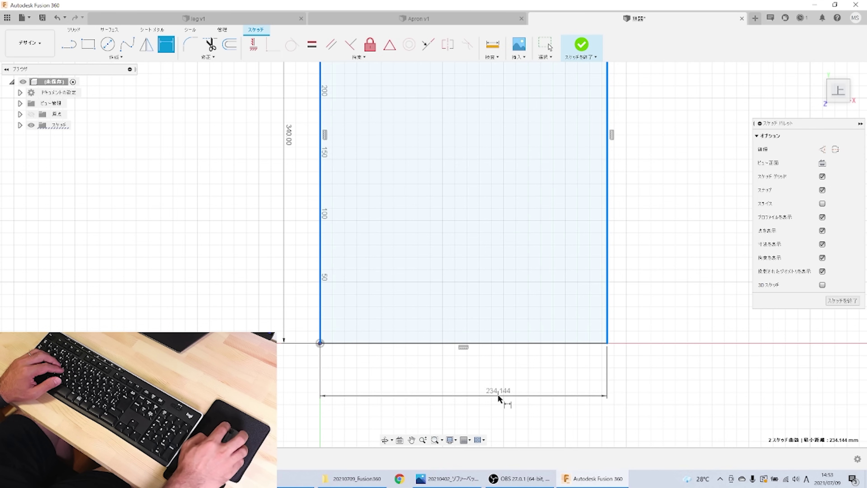
{"action": "left_click", "coordinate": [484, 396]}
{"action": "type", "text": "250"}
{"action": "key", "text": "BackSpace"}
{"action": "key", "text": "BackSpace"}
{"action": "key", "text": "BackSpace"}
{"action": "type", "text": "340"}
{"action": "key", "text": "Return"}
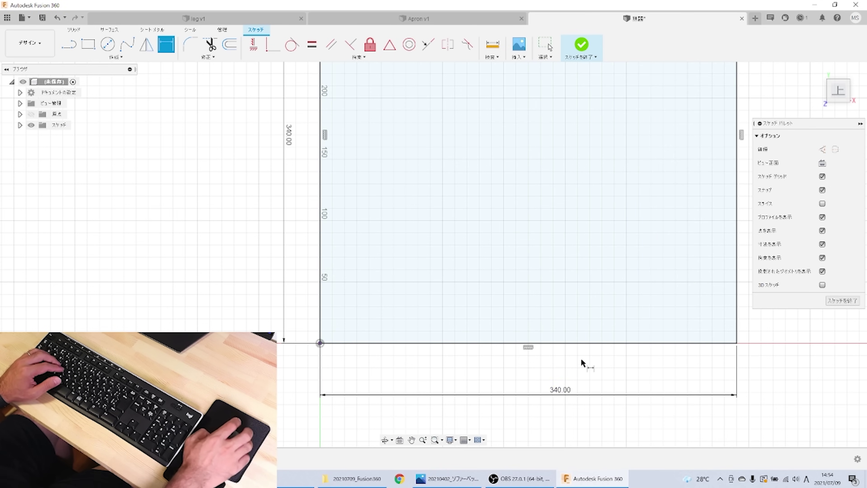
{"action": "key", "text": "Escape"}
{"action": "middle_click_drag", "start_coordinate": [568, 359], "coordinate": [494, 347]}
{"action": "scroll", "coordinate": [451, 284], "scroll_direction": "down", "scroll_amount": 3}
{"action": "scroll", "coordinate": [451, 252], "scroll_direction": "down", "scroll_amount": 1}
{"action": "key", "text": "d"}
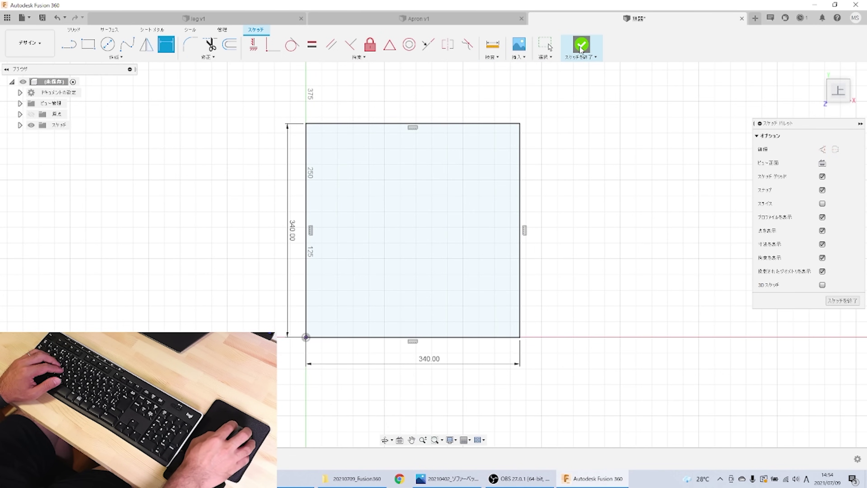
{"action": "left_click", "coordinate": [581, 49]}
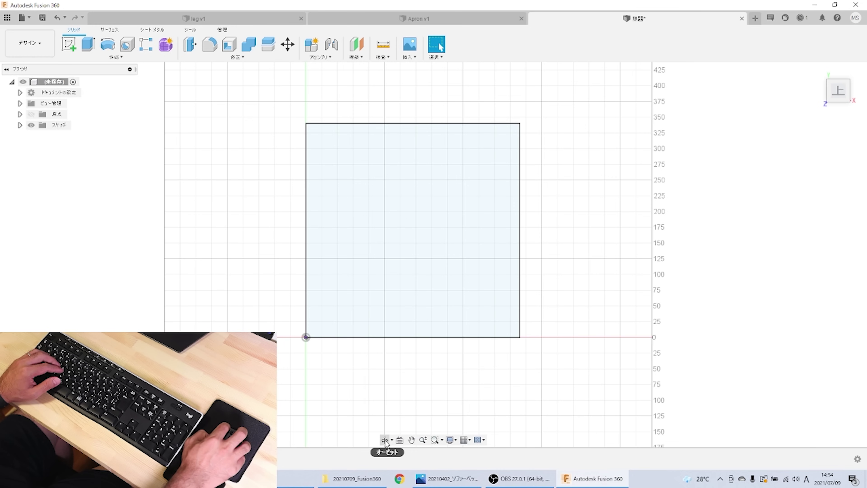
Extrude the 340 mm square profile 20 mm into a flat slab.
{"action": "left_click", "coordinate": [385, 440]}
{"action": "mouse_move", "coordinate": [383, 379]}
{"action": "left_mouse_down"}
{"action": "mouse_move", "coordinate": [379, 354]}
{"action": "mouse_move", "coordinate": [398, 324]}
{"action": "mouse_move", "coordinate": [433, 314]}
{"action": "mouse_move", "coordinate": [387, 290]}
{"action": "mouse_move", "coordinate": [364, 310]}
{"action": "mouse_move", "coordinate": [381, 335]}
{"action": "mouse_move", "coordinate": [409, 329]}
{"action": "mouse_move", "coordinate": [403, 326]}
{"action": "left_mouse_up"}
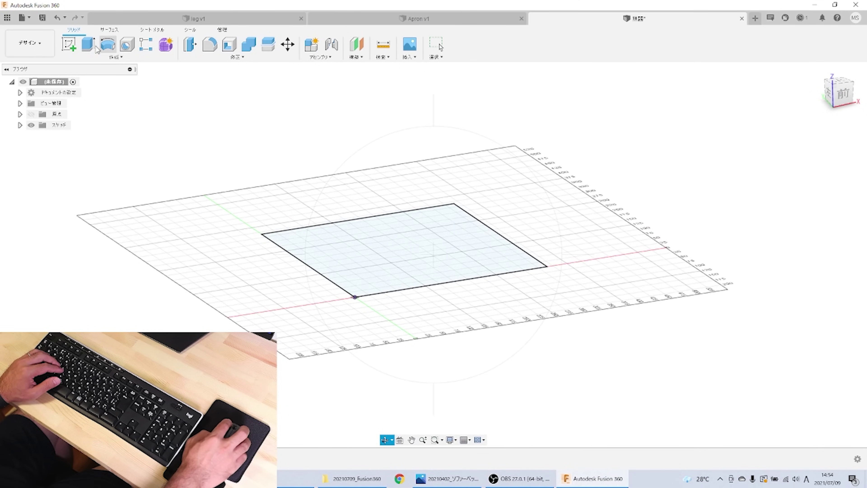
{"action": "left_click", "coordinate": [88, 44]}
{"action": "type", "text": "20"}
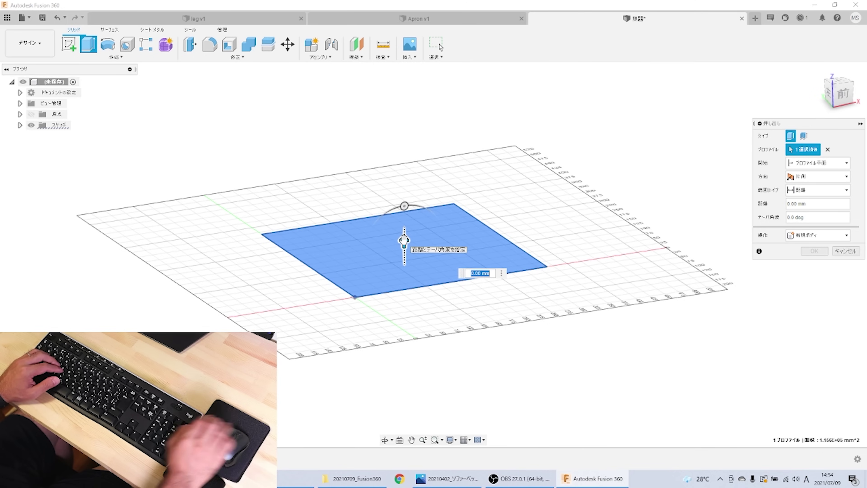
{"action": "key", "text": "Return"}
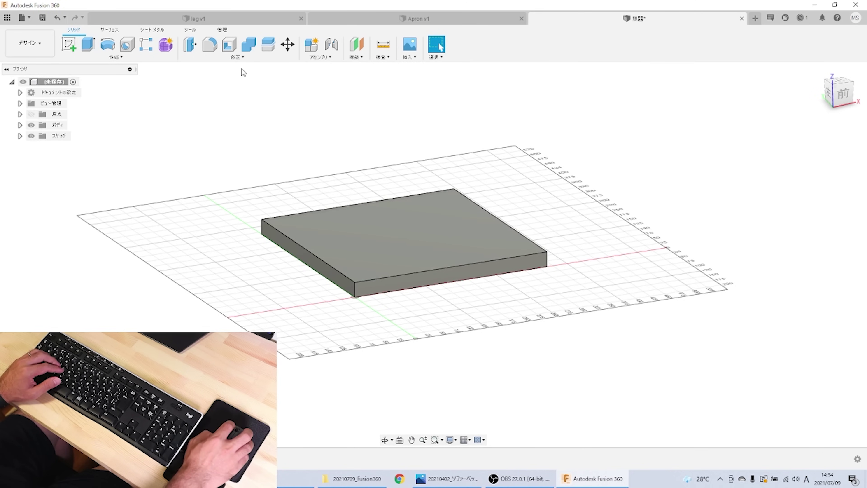
{"action": "left_click", "coordinate": [238, 57]}
{"action": "left_click", "coordinate": [234, 226]}
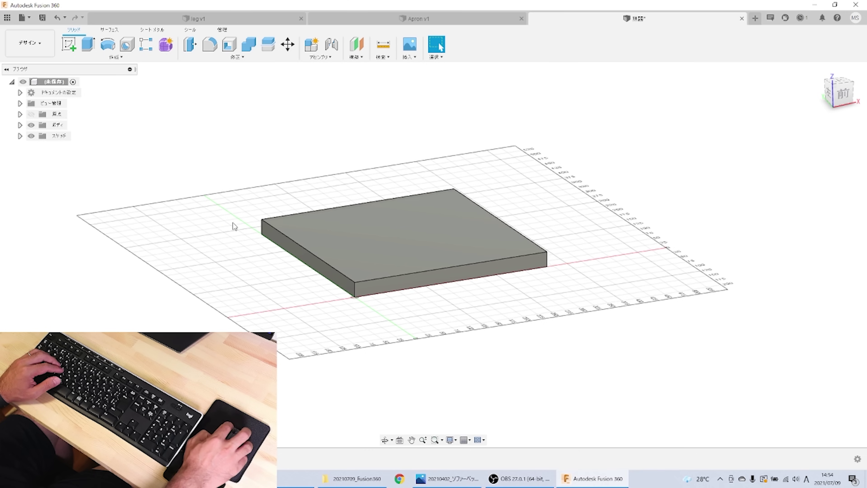
Give the slab the 3D Pine - Semigloss appearance and save it as 'Top'.
{"action": "left_click_drag", "start_coordinate": [676, 314], "coordinate": [445, 248]}
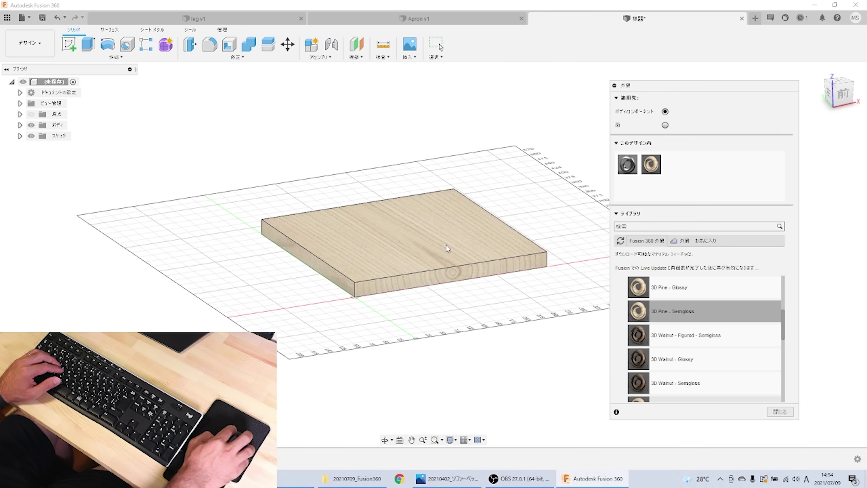
{"action": "left_click", "coordinate": [42, 18]}
{"action": "type", "text": "top"}
{"action": "key", "text": "Return"}
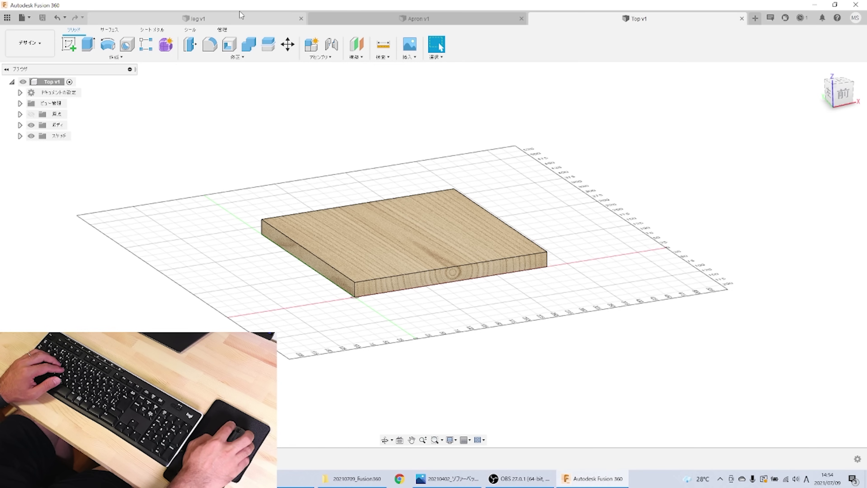
{"action": "left_click", "coordinate": [28, 18]}
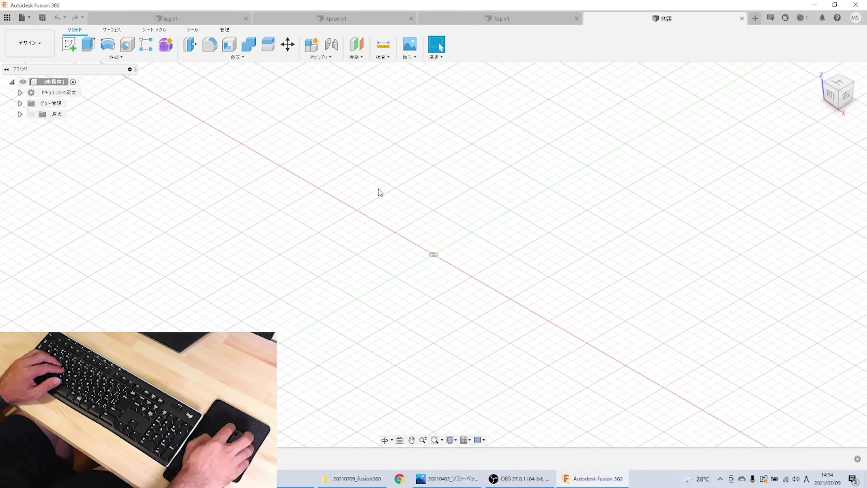
Review the leg, Apron and Top designs, then drag Apron into the new design.
{"action": "left_click", "coordinate": [7, 17]}
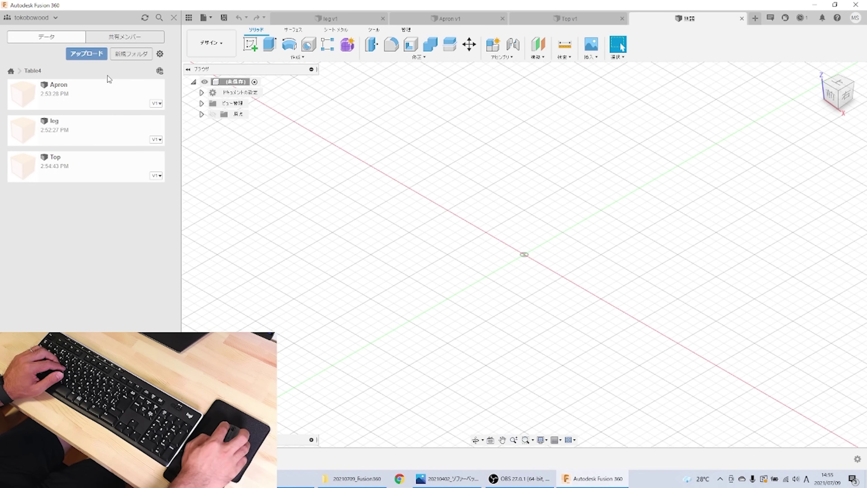
{"action": "left_click", "coordinate": [346, 19]}
{"action": "left_click", "coordinate": [491, 19]}
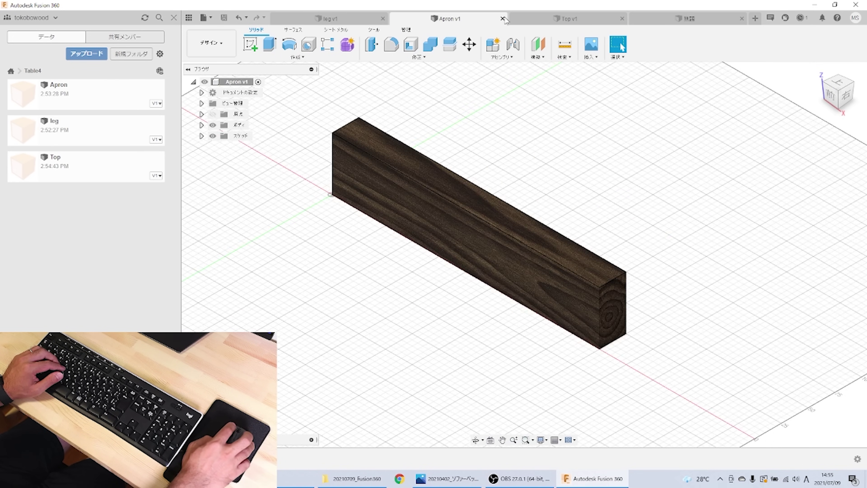
{"action": "left_click", "coordinate": [567, 19]}
{"action": "left_click", "coordinate": [686, 19]}
{"action": "left_click_drag", "start_coordinate": [117, 98], "coordinate": [77, 97]}
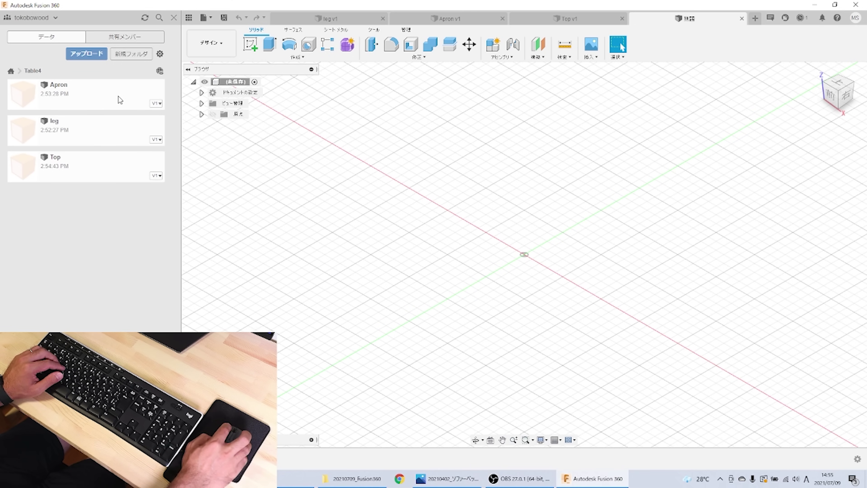
{"action": "left_click_drag", "start_coordinate": [108, 101], "coordinate": [417, 173]}
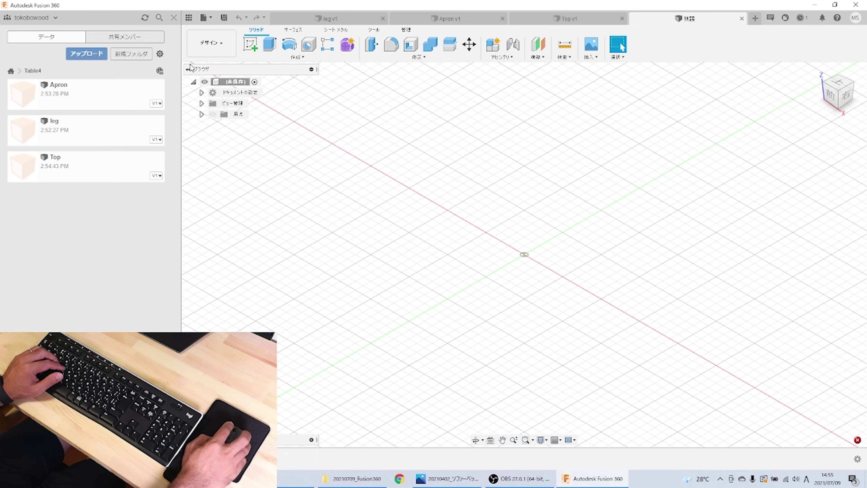
Save the new design as 'ASSY' in Table4.
{"action": "left_click", "coordinate": [224, 18]}
{"action": "type", "text": "ASSY"}
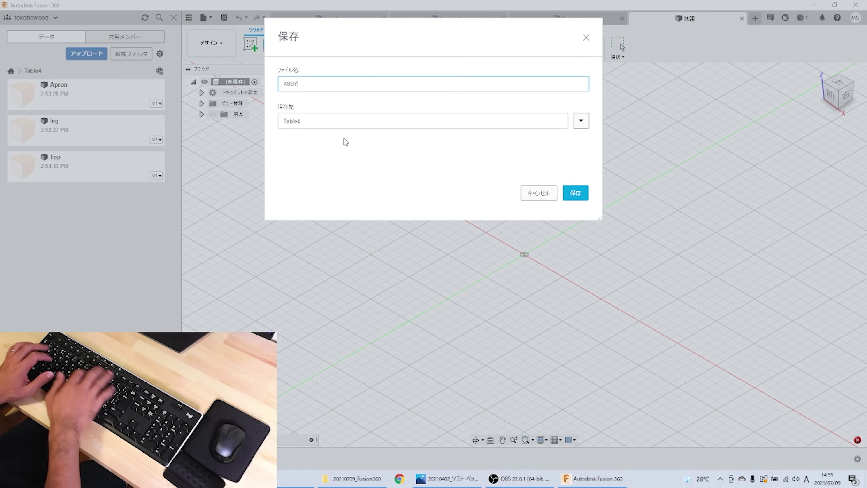
{"action": "key", "text": "Return"}
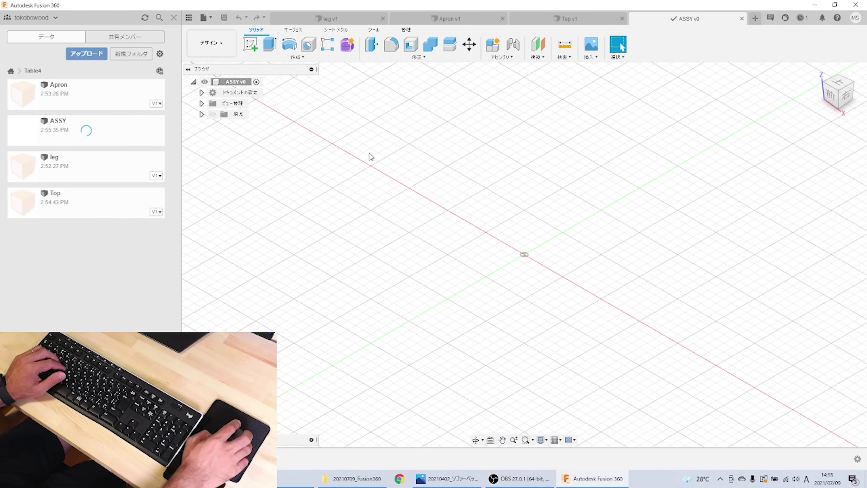
Insert the leg part from the Data Panel into ASSY.
{"action": "left_click_drag", "start_coordinate": [69, 166], "coordinate": [451, 143]}
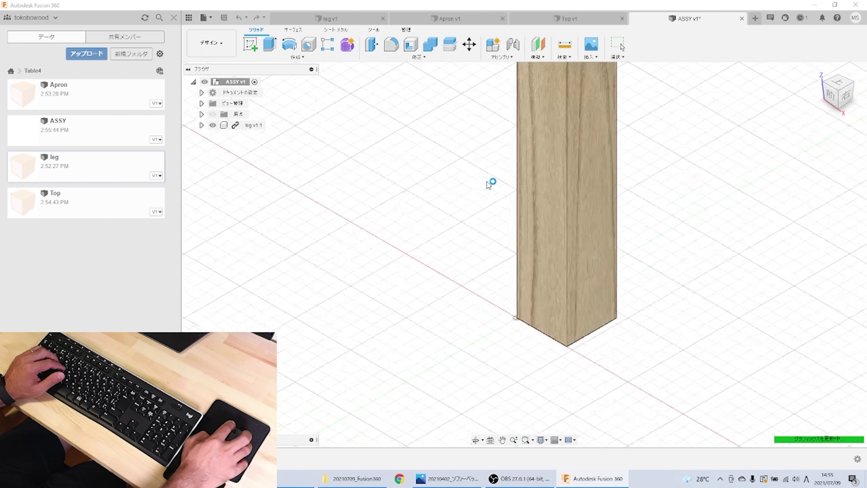
{"action": "scroll", "coordinate": [555, 185], "scroll_direction": "down", "scroll_amount": 4}
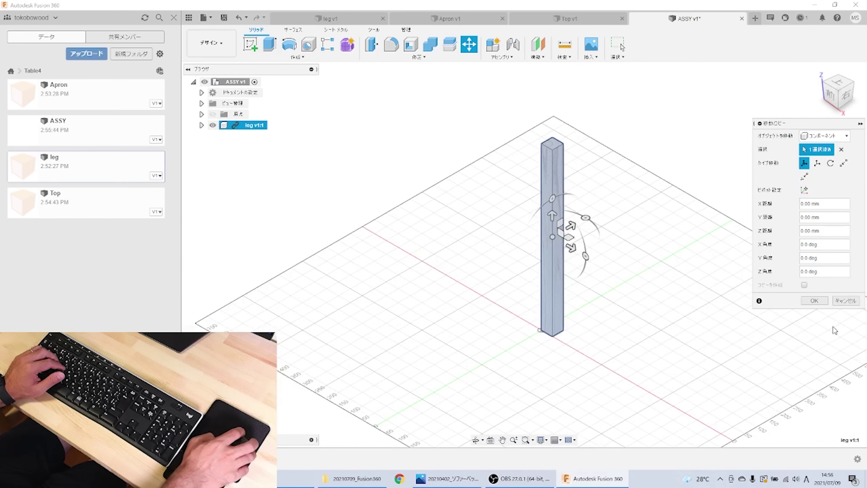
{"action": "left_click", "coordinate": [813, 300]}
{"action": "middle_click_drag", "start_coordinate": [630, 212], "coordinate": [438, 201]}
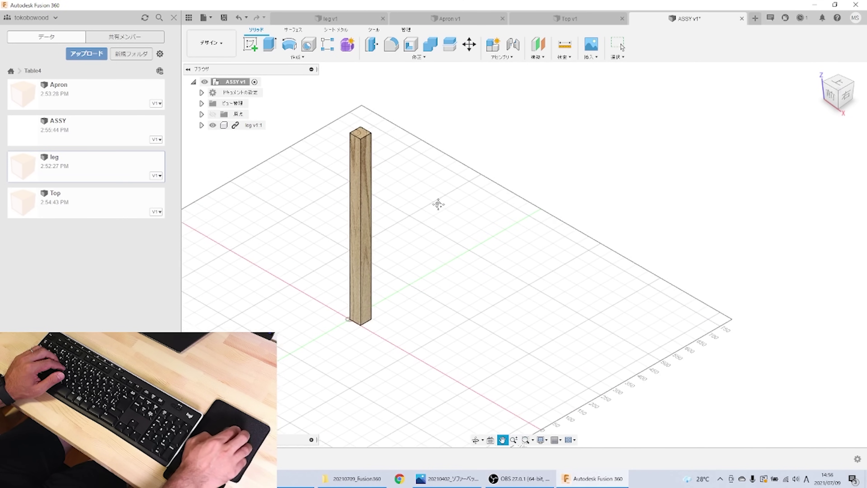
Insert the Apron, moving it up 575 mm and 75 mm sideways.
{"action": "left_click_drag", "start_coordinate": [98, 103], "coordinate": [483, 186]}
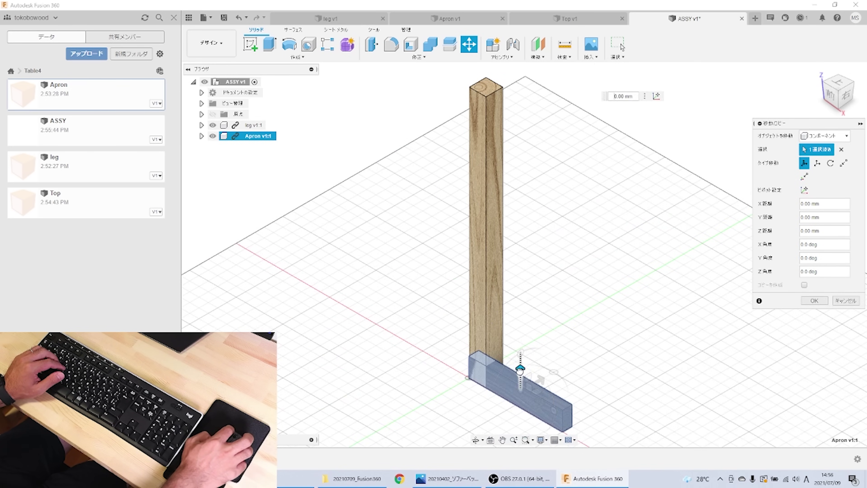
{"action": "left_click_drag", "start_coordinate": [519, 370], "coordinate": [518, 131]}
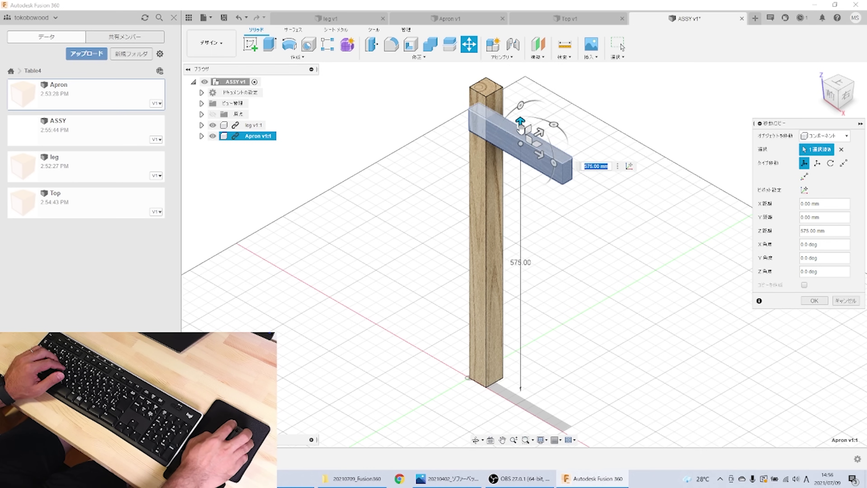
{"action": "mouse_move", "coordinate": [538, 133]}
{"action": "left_mouse_down"}
{"action": "mouse_move", "coordinate": [548, 102]}
{"action": "mouse_move", "coordinate": [595, 145]}
{"action": "left_mouse_up"}
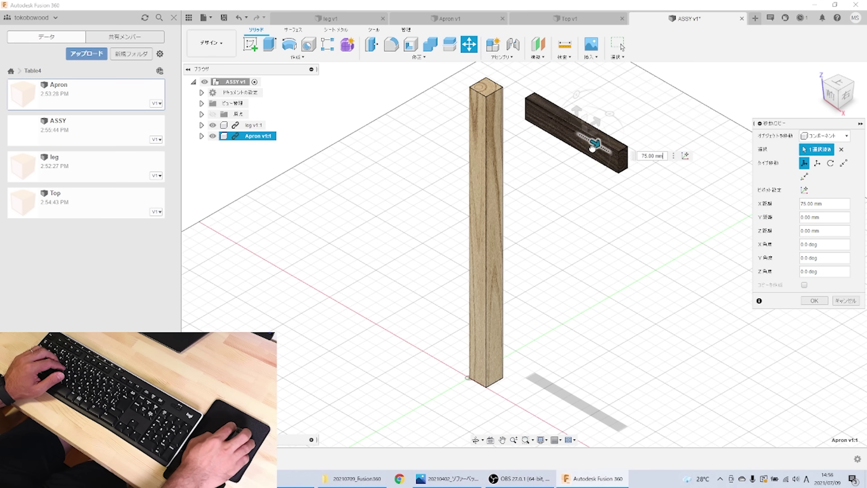
{"action": "left_click", "coordinate": [814, 301]}
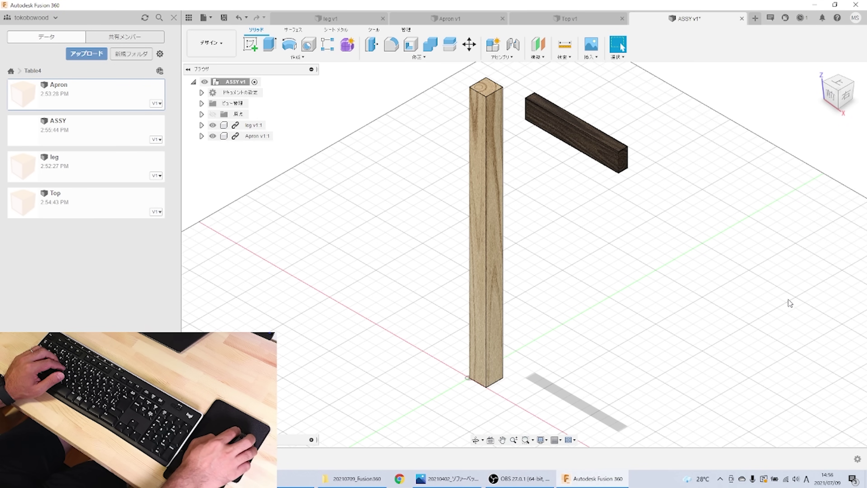
Orbit around the leg and apron and start a Move set to Component.
{"action": "left_click", "coordinate": [475, 442]}
{"action": "mouse_move", "coordinate": [479, 212]}
{"action": "left_mouse_down"}
{"action": "mouse_move", "coordinate": [585, 214]}
{"action": "mouse_move", "coordinate": [515, 175]}
{"action": "left_mouse_up"}
{"action": "scroll", "coordinate": [513, 156], "scroll_direction": "up", "scroll_amount": 1}
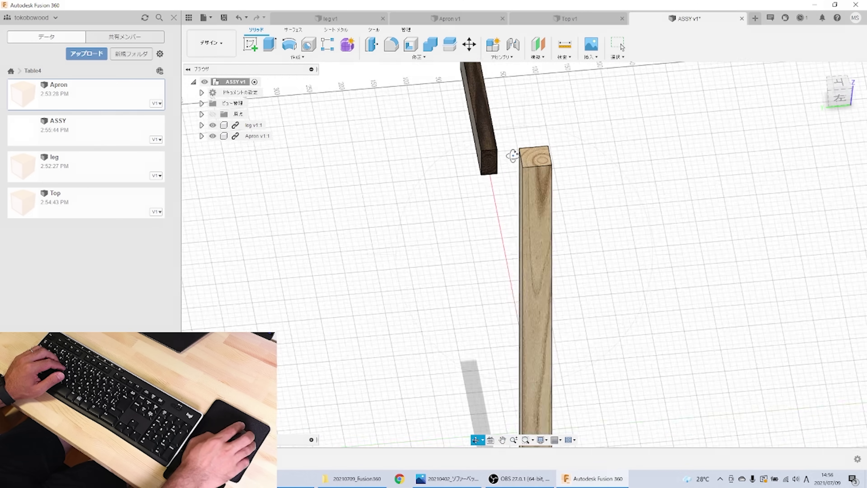
{"action": "scroll", "coordinate": [513, 156], "scroll_direction": "up", "scroll_amount": 4}
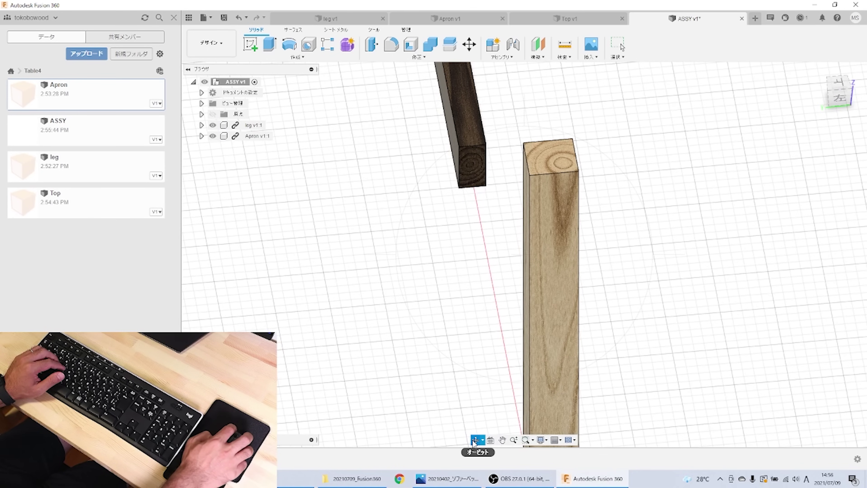
{"action": "key", "text": "m"}
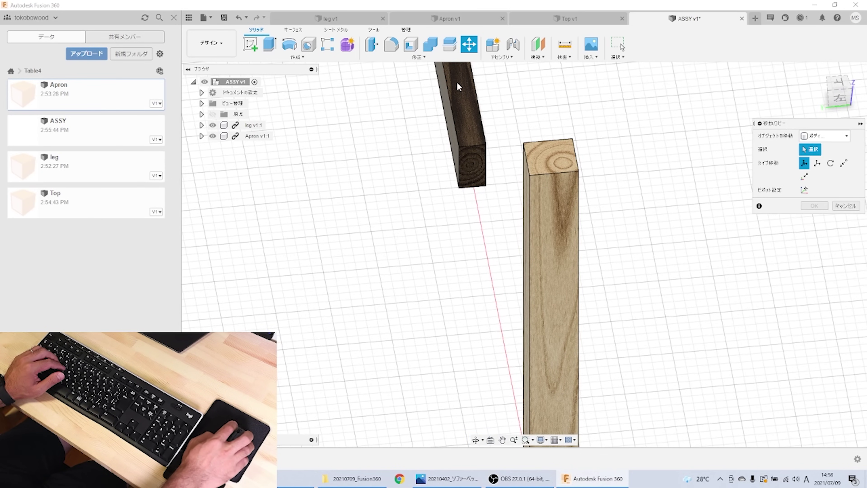
{"action": "scroll", "coordinate": [457, 95], "scroll_direction": "down", "scroll_amount": 2}
{"action": "scroll", "coordinate": [461, 104], "scroll_direction": "down", "scroll_amount": 3}
{"action": "scroll", "coordinate": [451, 177], "scroll_direction": "up", "scroll_amount": 1}
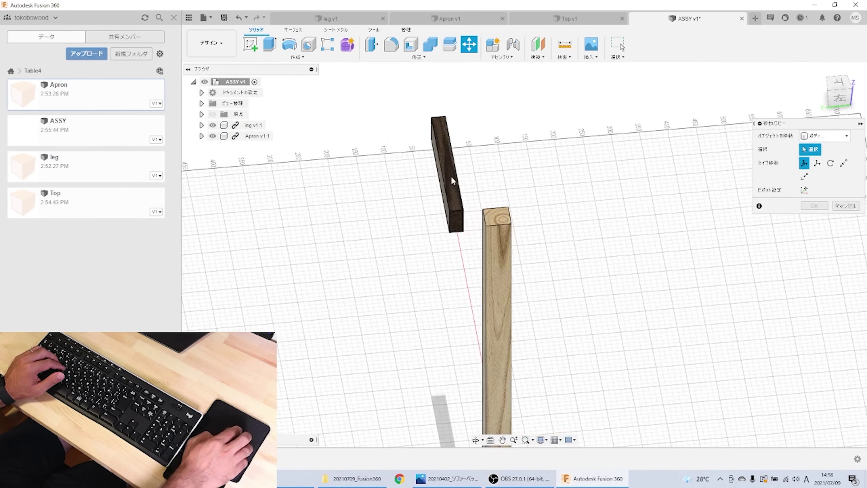
{"action": "left_click", "coordinate": [825, 136]}
{"action": "left_click", "coordinate": [815, 151]}
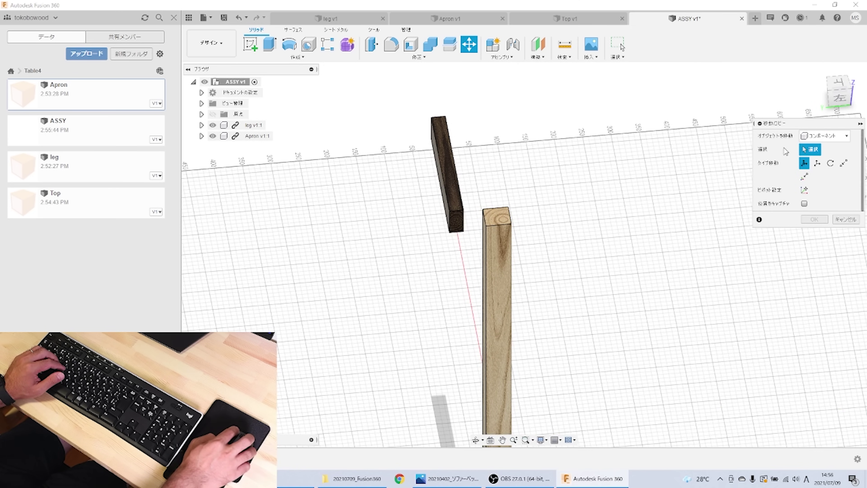
Shift the Apron component 60 mm sideways, then view both parts from the side.
{"action": "left_click", "coordinate": [446, 171]}
{"action": "mouse_move", "coordinate": [418, 166]}
{"action": "left_mouse_down"}
{"action": "mouse_move", "coordinate": [485, 146]}
{"action": "mouse_move", "coordinate": [477, 134]}
{"action": "left_mouse_up"}
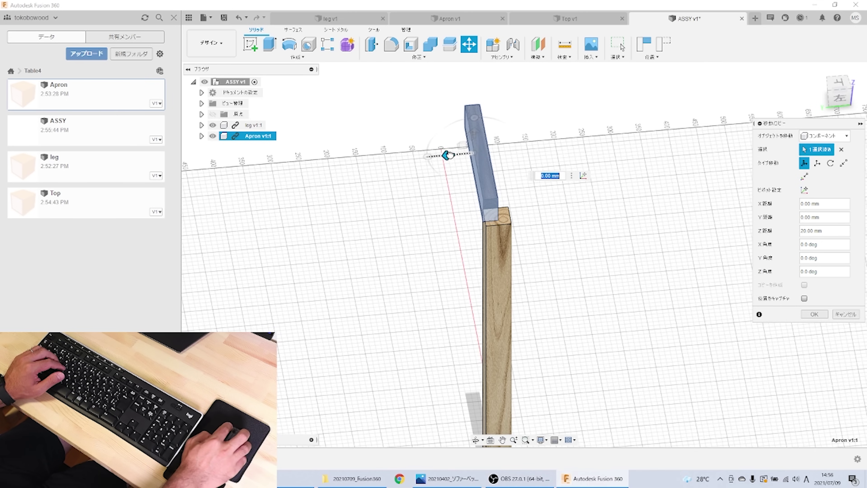
{"action": "key", "text": "ctrl+z"}
{"action": "scroll", "coordinate": [458, 214], "scroll_direction": "up", "scroll_amount": 2}
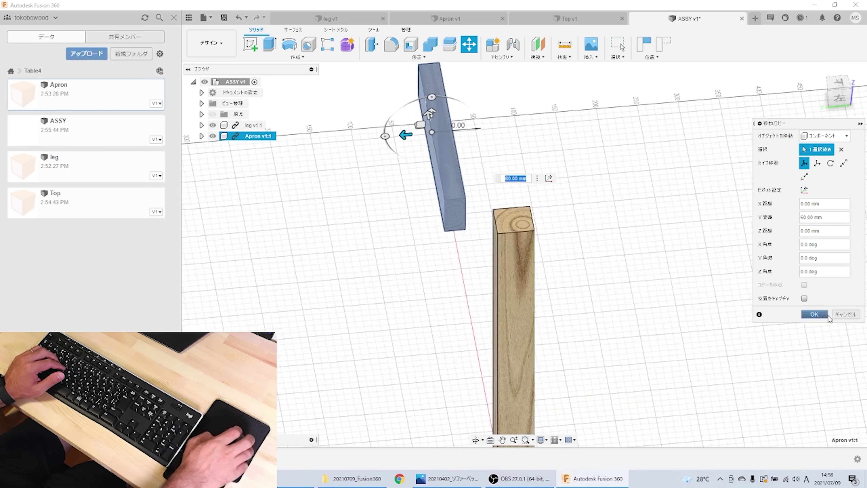
{"action": "left_click", "coordinate": [814, 314]}
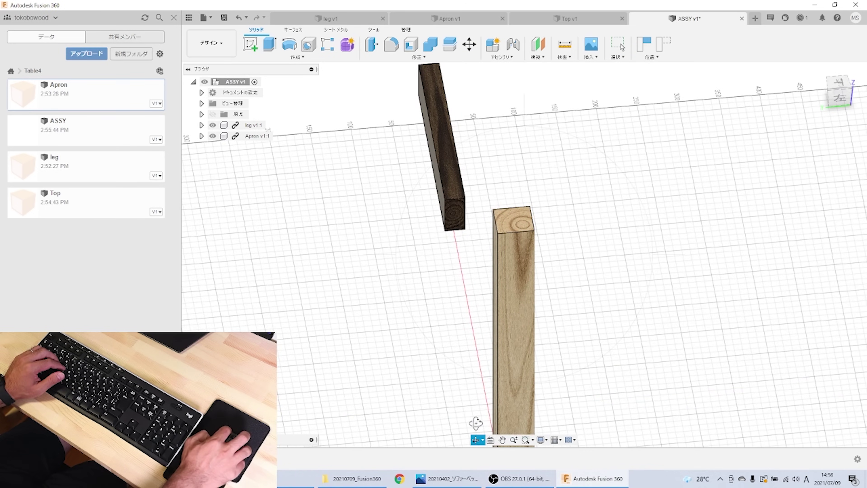
{"action": "left_click", "coordinate": [475, 440]}
{"action": "left_click_drag", "start_coordinate": [475, 420], "coordinate": [470, 153]}
Start a Joint and set its first point at the Apron's end-face centre.
{"action": "left_click", "coordinate": [443, 133]}
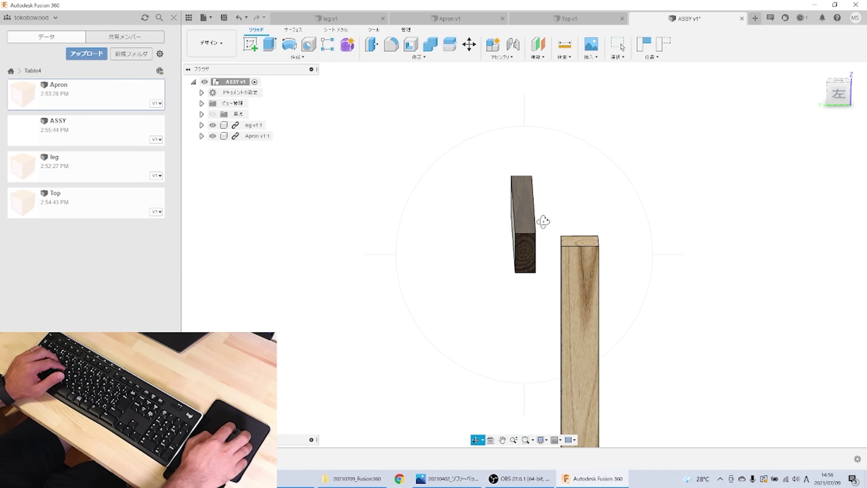
{"action": "left_click_drag", "start_coordinate": [538, 242], "coordinate": [550, 250]}
{"action": "scroll", "coordinate": [550, 250], "scroll_direction": "up", "scroll_amount": 2}
{"action": "scroll", "coordinate": [549, 252], "scroll_direction": "up", "scroll_amount": 3}
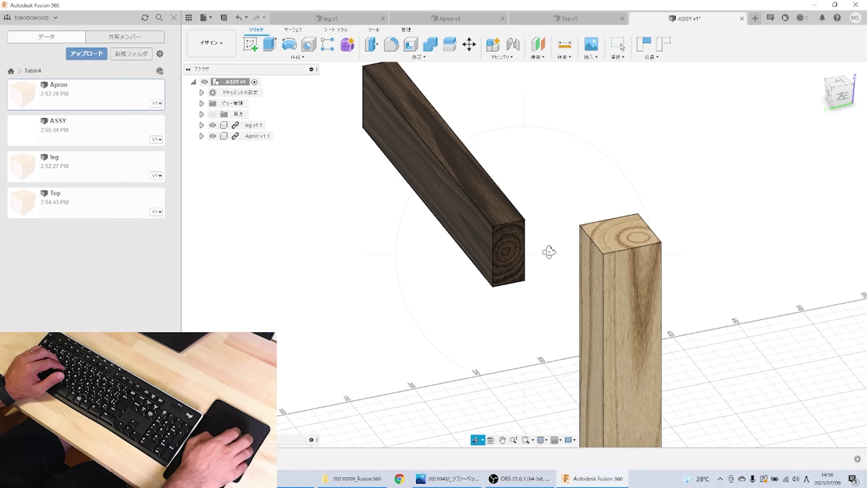
{"action": "left_click", "coordinate": [509, 58]}
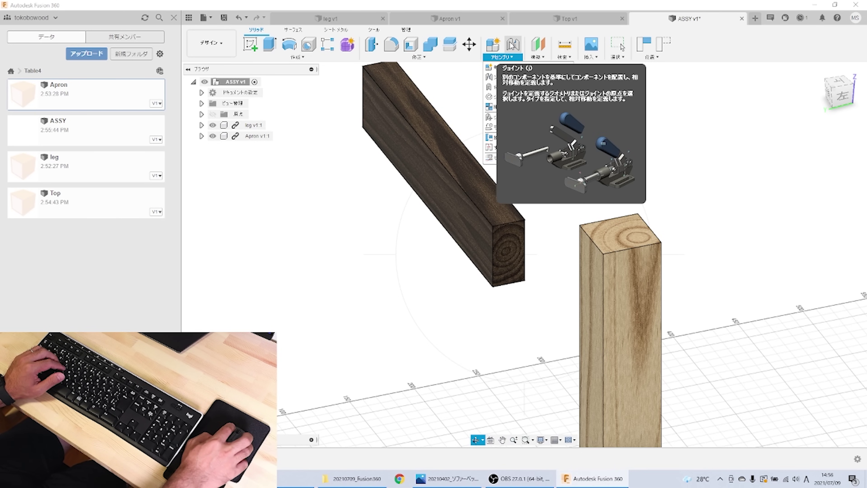
{"action": "left_click", "coordinate": [513, 45]}
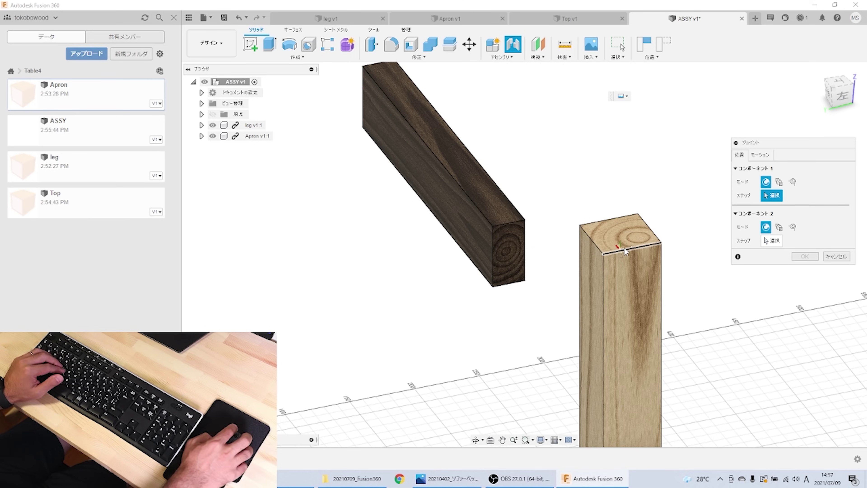
{"action": "middle_click_drag", "start_coordinate": [628, 230], "coordinate": [477, 440], "text": "shift"}
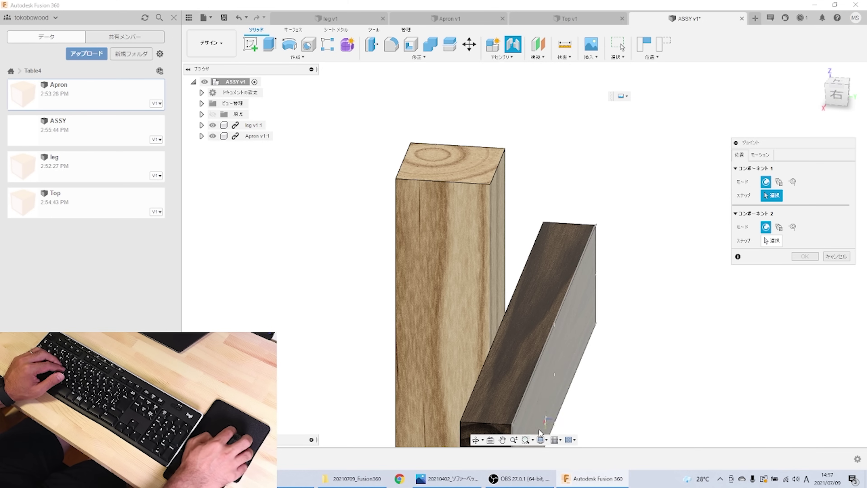
{"action": "left_click", "coordinate": [476, 440]}
{"action": "left_click_drag", "start_coordinate": [546, 239], "coordinate": [471, 237]}
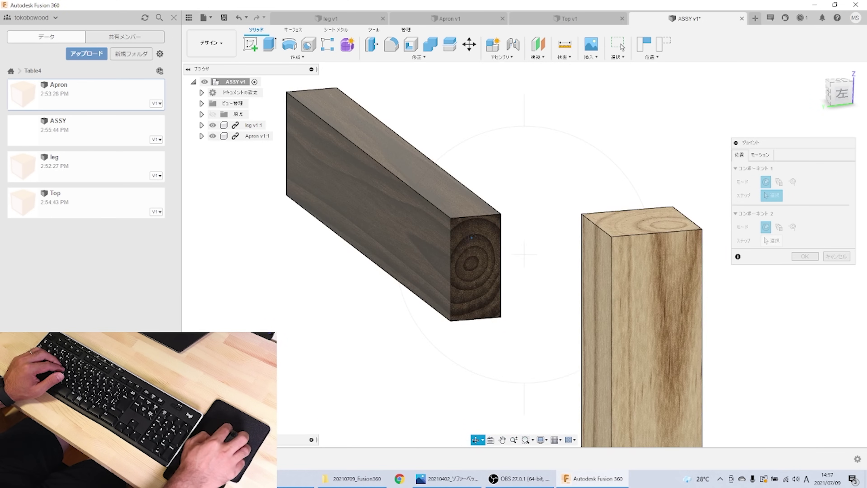
{"action": "middle_click_drag", "start_coordinate": [471, 237], "coordinate": [525, 252]}
{"action": "key", "text": "Escape"}
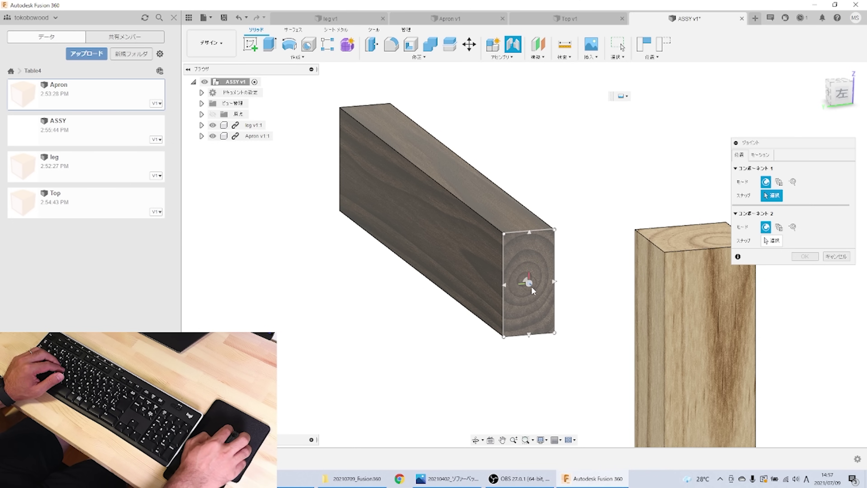
{"action": "left_click", "coordinate": [531, 287]}
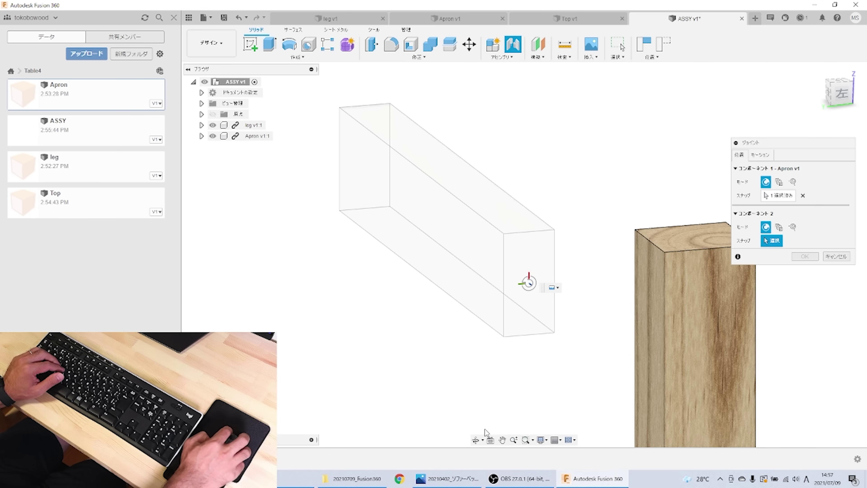
Snap the Apron to the leg's top corner at 90 deg and confirm the joint.
{"action": "left_click", "coordinate": [475, 441]}
{"action": "left_click_drag", "start_coordinate": [552, 316], "coordinate": [613, 324]}
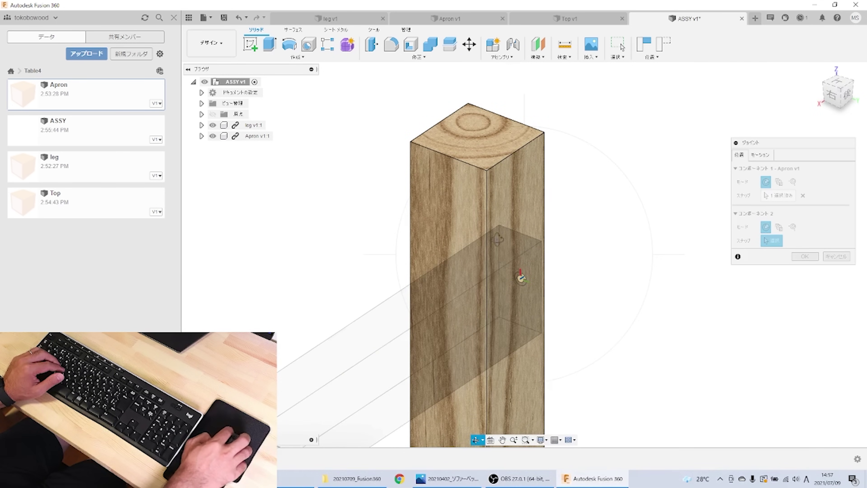
{"action": "key", "text": "Escape"}
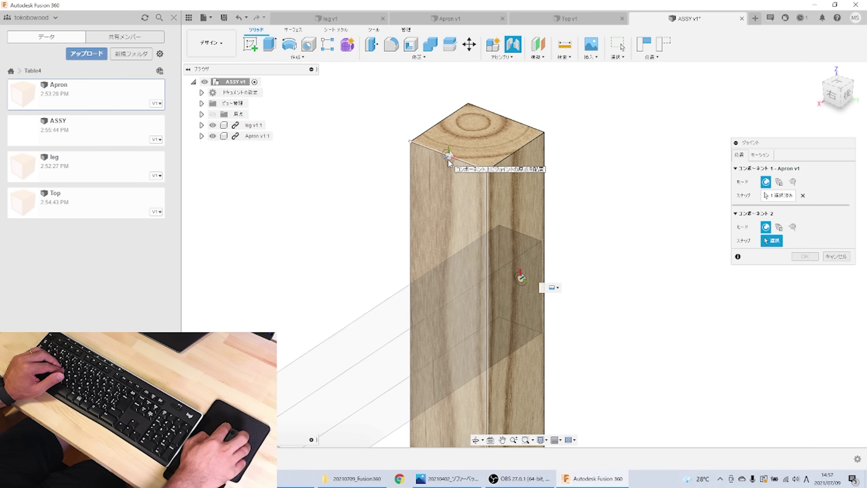
{"action": "left_click", "coordinate": [449, 160]}
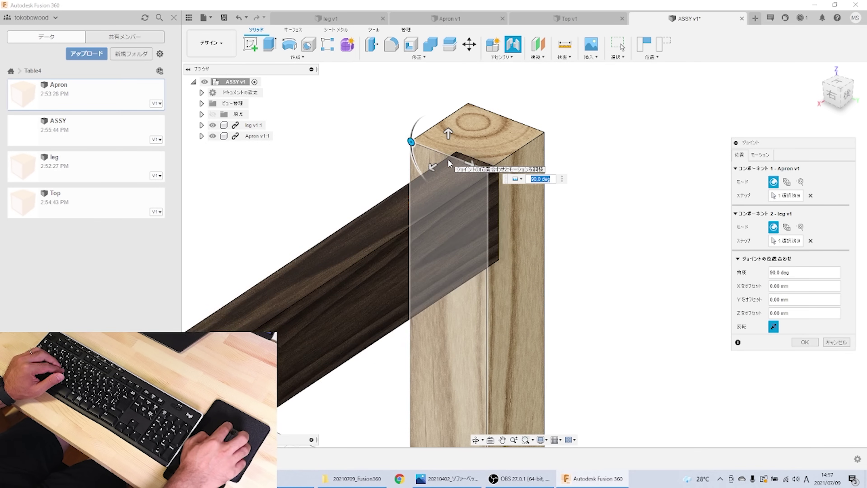
{"action": "left_click", "coordinate": [797, 342]}
{"action": "left_click", "coordinate": [474, 440]}
{"action": "mouse_move", "coordinate": [436, 271]}
{"action": "left_mouse_down"}
{"action": "mouse_move", "coordinate": [558, 260]}
{"action": "mouse_move", "coordinate": [458, 246]}
{"action": "left_mouse_up"}
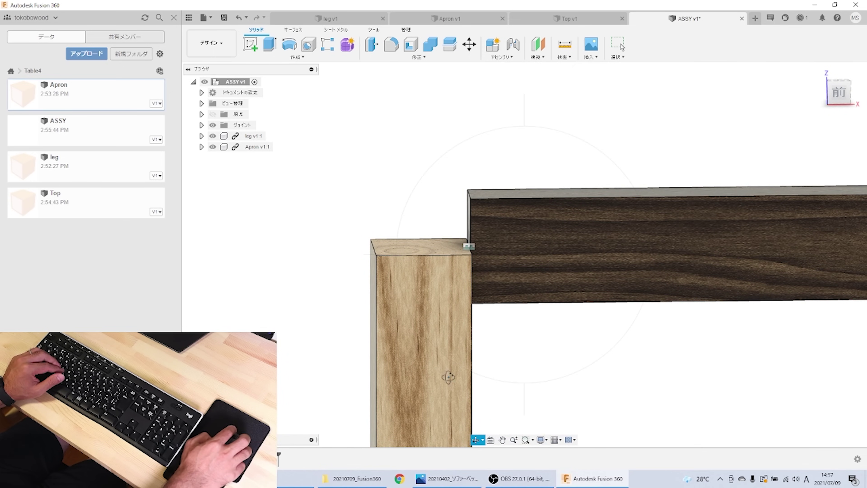
Undo the Apron-to-leg joint with Ctrl+Z and view the apron end-on.
{"action": "mouse_move", "coordinate": [478, 392]}
{"action": "left_mouse_down"}
{"action": "mouse_move", "coordinate": [443, 256]}
{"action": "mouse_move", "coordinate": [528, 248]}
{"action": "mouse_move", "coordinate": [565, 280]}
{"action": "mouse_move", "coordinate": [516, 274]}
{"action": "mouse_move", "coordinate": [500, 277]}
{"action": "mouse_move", "coordinate": [501, 287]}
{"action": "mouse_move", "coordinate": [507, 263]}
{"action": "mouse_move", "coordinate": [478, 233]}
{"action": "left_mouse_up"}
{"action": "key", "text": "Escape"}
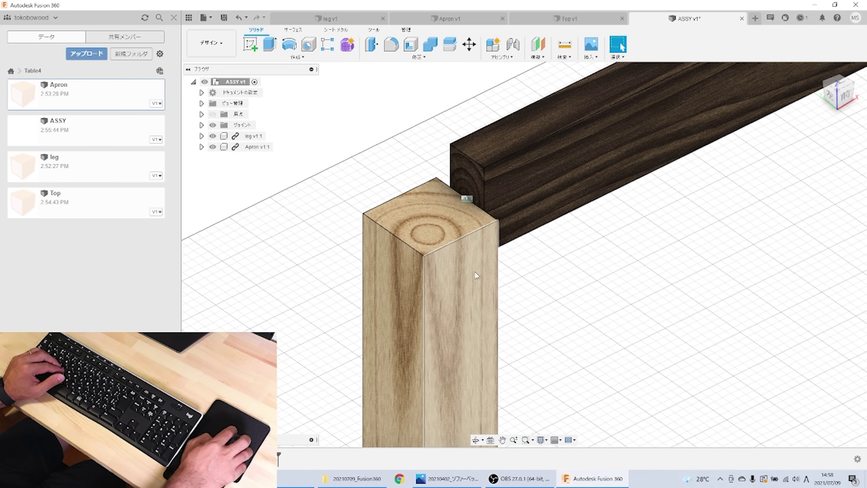
{"action": "key", "text": "ctrl+z"}
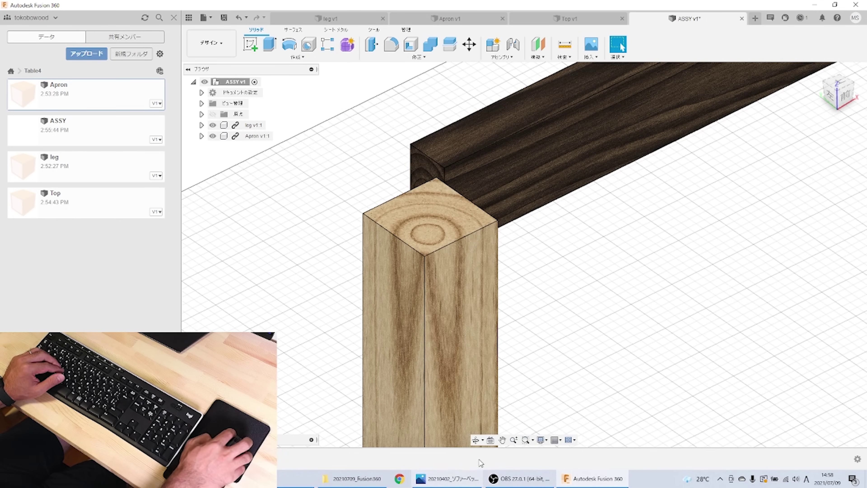
{"action": "middle_click_drag", "start_coordinate": [483, 445], "coordinate": [511, 84], "text": "shift"}
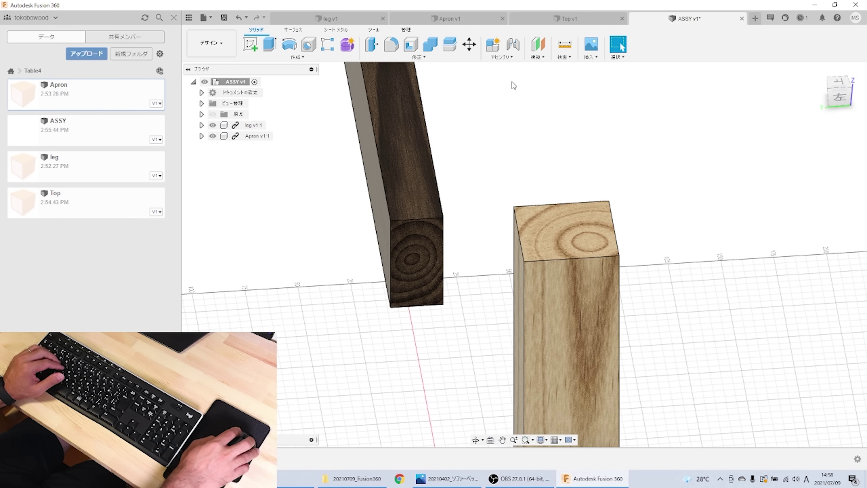
Joint the apron's end-edge midpoint to the pine leg's top edge, flush at 180 degrees.
{"action": "left_click", "coordinate": [515, 46]}
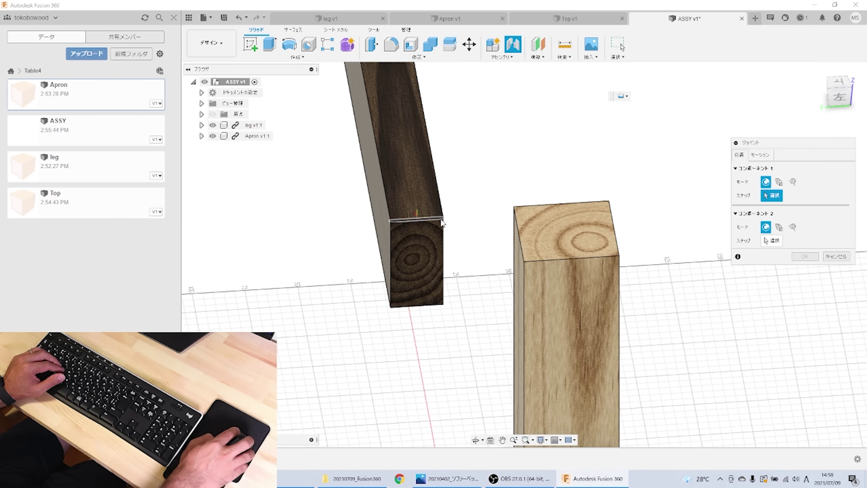
{"action": "left_click", "coordinate": [417, 219]}
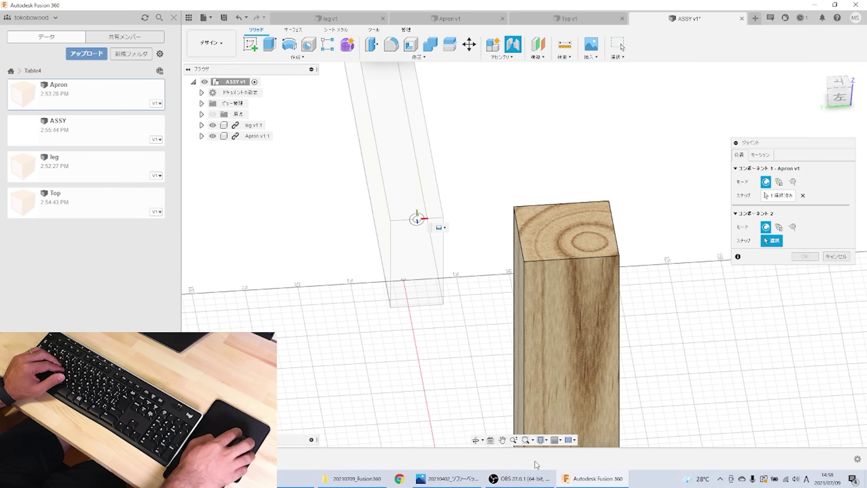
{"action": "left_click", "coordinate": [475, 440]}
{"action": "left_click_drag", "start_coordinate": [475, 376], "coordinate": [418, 304]}
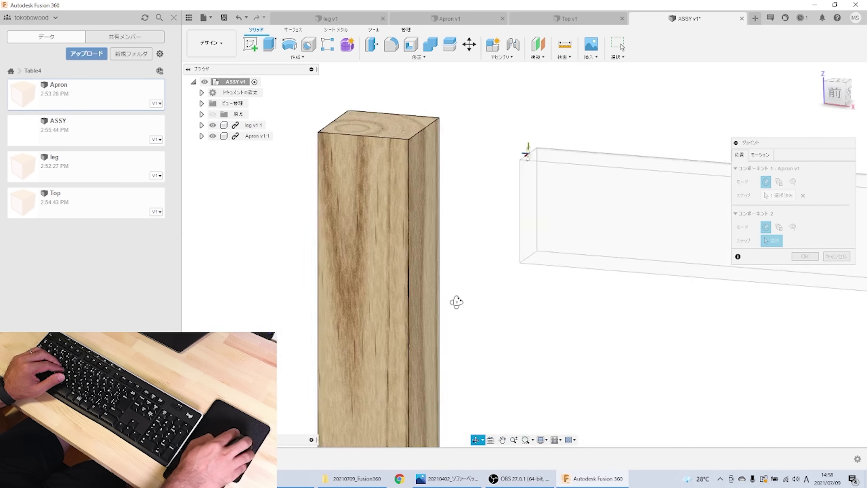
{"action": "scroll", "coordinate": [448, 121], "scroll_direction": "down", "scroll_amount": 3}
{"action": "scroll", "coordinate": [446, 109], "scroll_direction": "up", "scroll_amount": 5}
{"action": "left_click", "coordinate": [502, 440]}
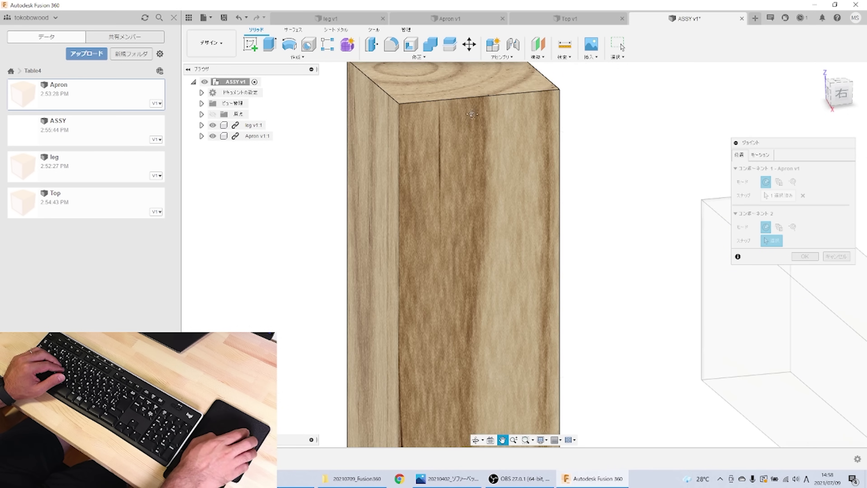
{"action": "left_click_drag", "start_coordinate": [475, 127], "coordinate": [459, 195]}
{"action": "key", "text": "Escape"}
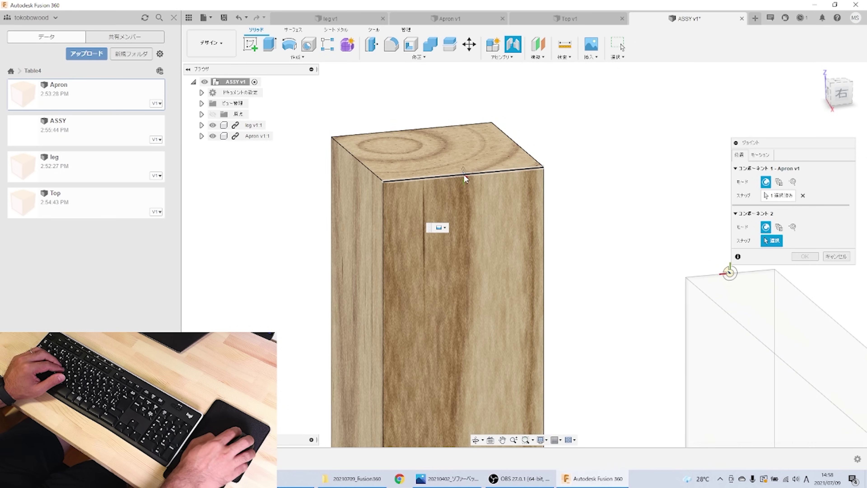
{"action": "left_click", "coordinate": [464, 178]}
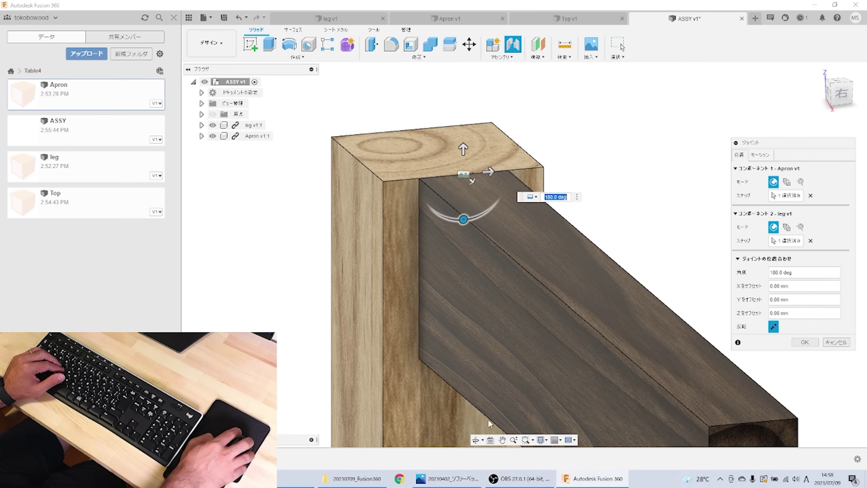
{"action": "left_click", "coordinate": [803, 342]}
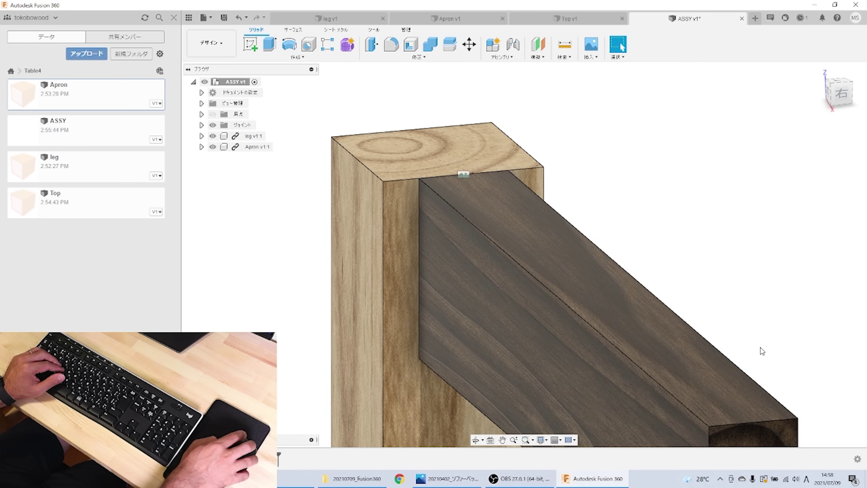
{"action": "left_click", "coordinate": [475, 440]}
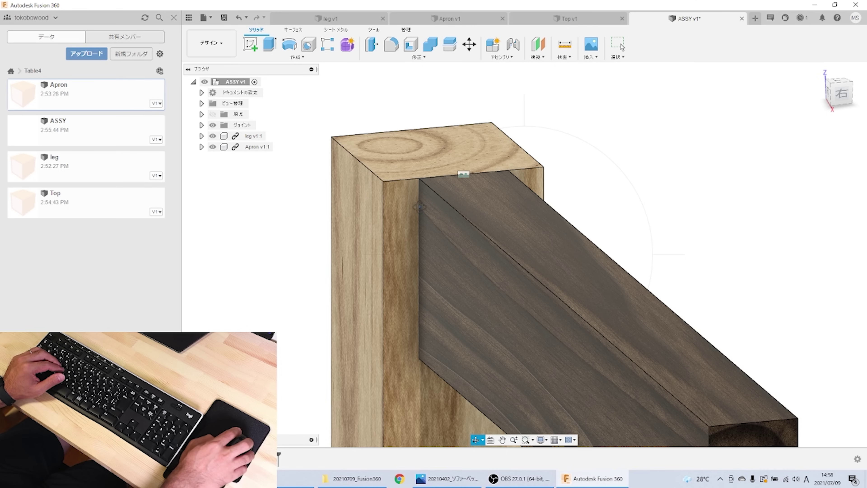
{"action": "scroll", "coordinate": [376, 136], "scroll_direction": "down", "scroll_amount": 5}
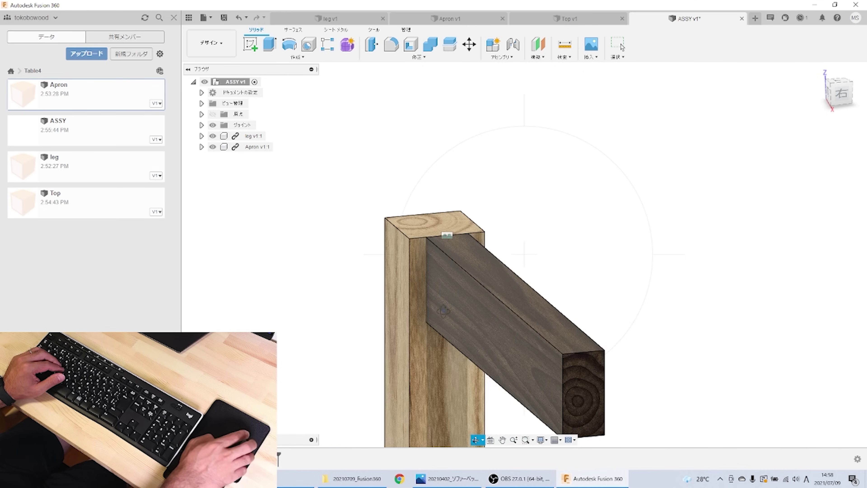
{"action": "left_click", "coordinate": [475, 440]}
{"action": "mouse_move", "coordinate": [407, 250]}
{"action": "left_mouse_down"}
{"action": "mouse_move", "coordinate": [459, 265]}
{"action": "mouse_move", "coordinate": [502, 253]}
{"action": "left_mouse_up"}
{"action": "key", "text": "Escape"}
{"action": "middle_click_drag", "start_coordinate": [501, 253], "coordinate": [383, 258]}
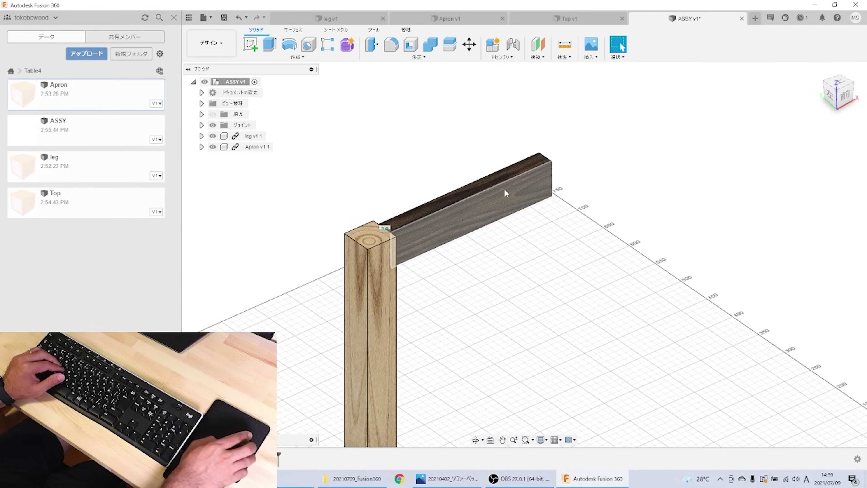
{"action": "left_click", "coordinate": [476, 440]}
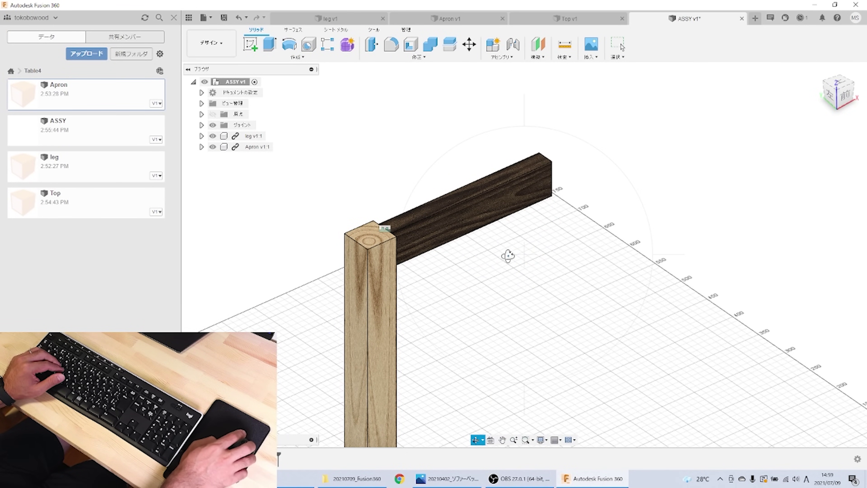
{"action": "middle_click_drag", "start_coordinate": [513, 219], "coordinate": [493, 291]}
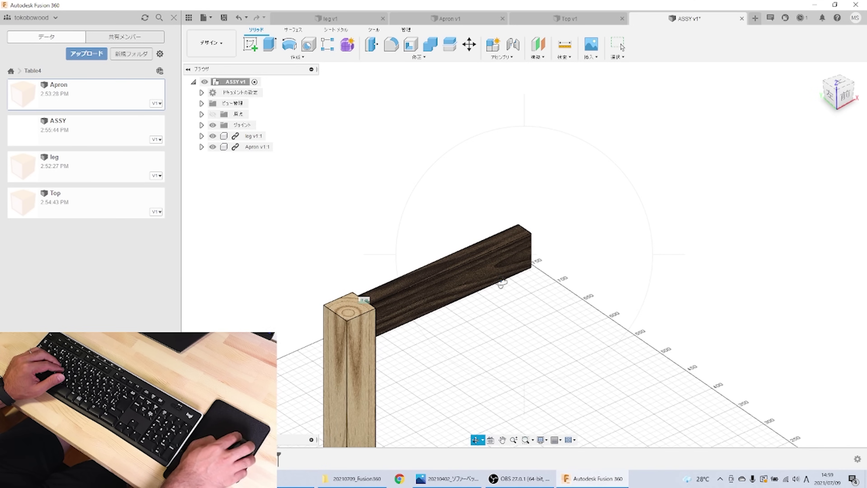
{"action": "mouse_move", "coordinate": [457, 339]}
{"action": "left_mouse_down"}
{"action": "mouse_move", "coordinate": [403, 320]}
{"action": "mouse_move", "coordinate": [354, 213]}
{"action": "left_mouse_up"}
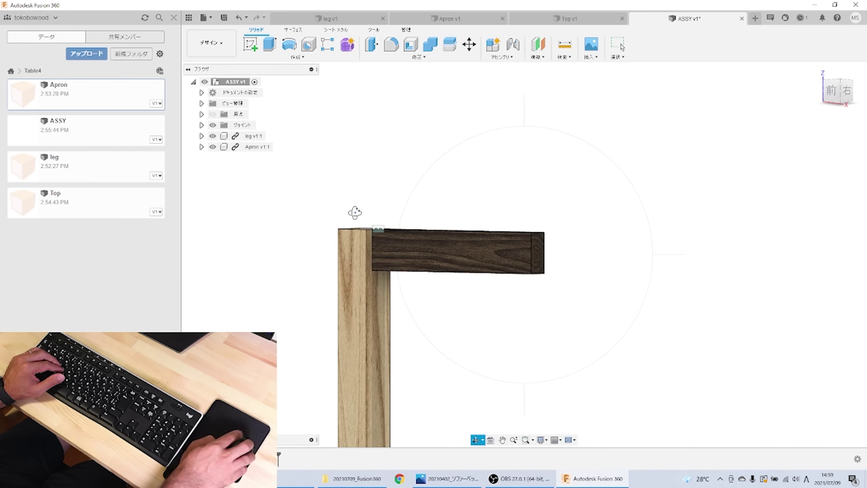
{"action": "scroll", "coordinate": [427, 236], "scroll_direction": "up", "scroll_amount": 3}
{"action": "scroll", "coordinate": [427, 236], "scroll_direction": "up", "scroll_amount": 3}
{"action": "mouse_move", "coordinate": [478, 273]}
{"action": "left_mouse_down"}
{"action": "mouse_move", "coordinate": [418, 294]}
{"action": "mouse_move", "coordinate": [425, 304]}
{"action": "left_mouse_up"}
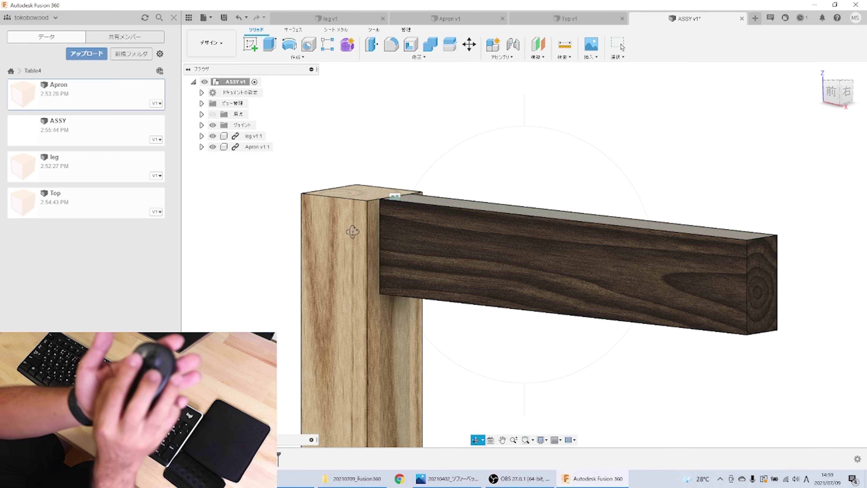
{"action": "middle_click_drag", "start_coordinate": [319, 288], "coordinate": [320, 288]}
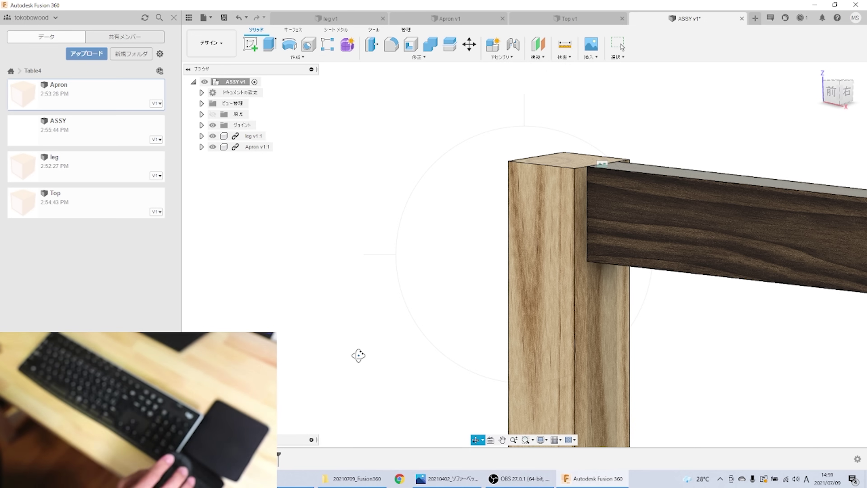
{"action": "mouse_move", "coordinate": [460, 333]}
{"action": "left_mouse_down"}
{"action": "mouse_move", "coordinate": [460, 315]}
{"action": "mouse_move", "coordinate": [498, 329]}
{"action": "mouse_move", "coordinate": [458, 341]}
{"action": "mouse_move", "coordinate": [455, 306]}
{"action": "mouse_move", "coordinate": [489, 337]}
{"action": "mouse_move", "coordinate": [477, 352]}
{"action": "mouse_move", "coordinate": [480, 333]}
{"action": "left_mouse_up"}
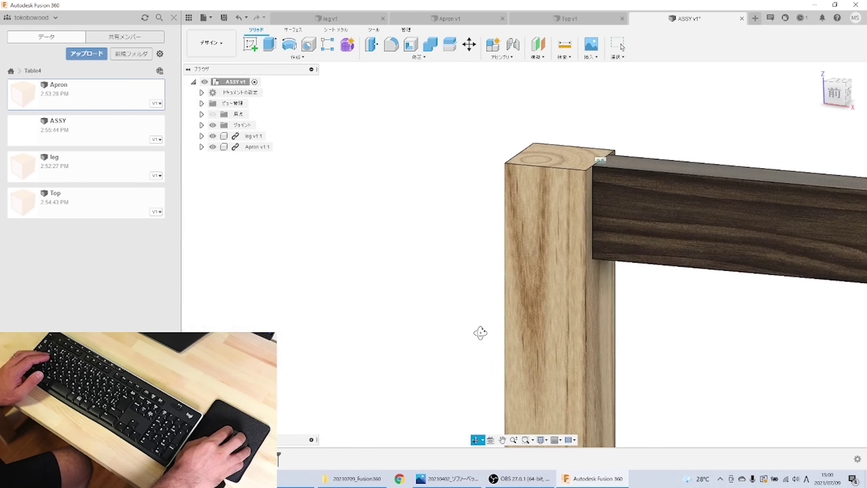
{"action": "left_click_drag", "start_coordinate": [546, 215], "coordinate": [520, 274]}
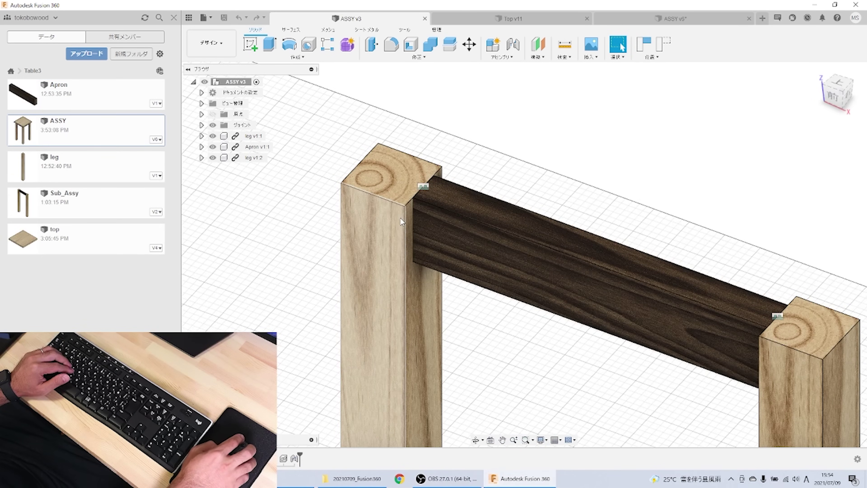
Bring both legs into view and open the context menu of the apron-to-first-leg joint.
{"action": "left_click", "coordinate": [476, 440]}
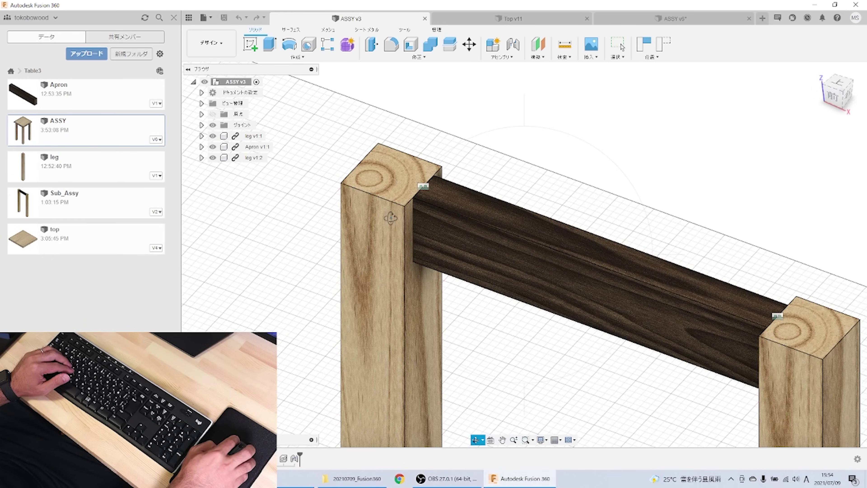
{"action": "middle_click_drag", "start_coordinate": [373, 213], "coordinate": [487, 236]}
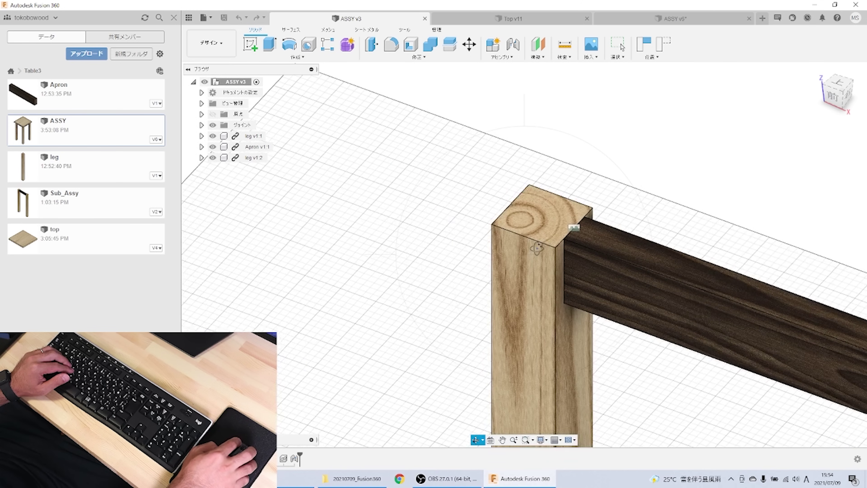
{"action": "left_click_drag", "start_coordinate": [538, 249], "coordinate": [537, 252]}
{"action": "middle_click_drag", "start_coordinate": [537, 252], "coordinate": [413, 187]}
{"action": "key", "text": "Escape"}
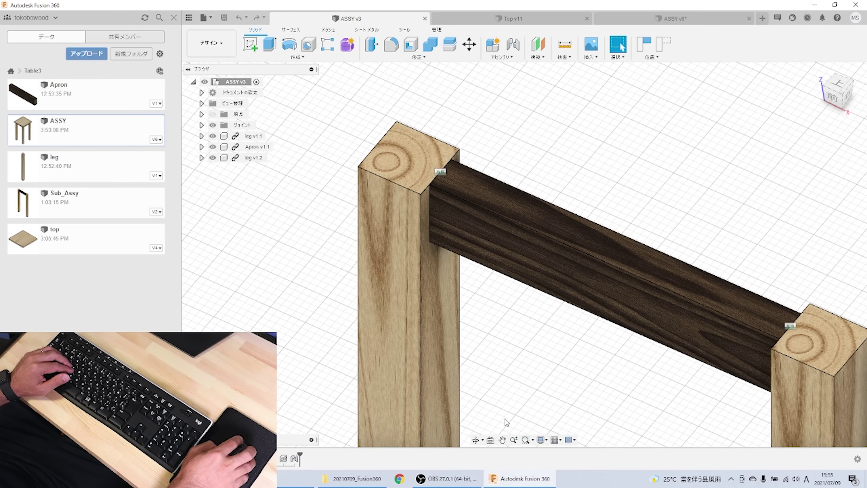
{"action": "left_click", "coordinate": [475, 440]}
{"action": "left_click_drag", "start_coordinate": [478, 423], "coordinate": [460, 290]}
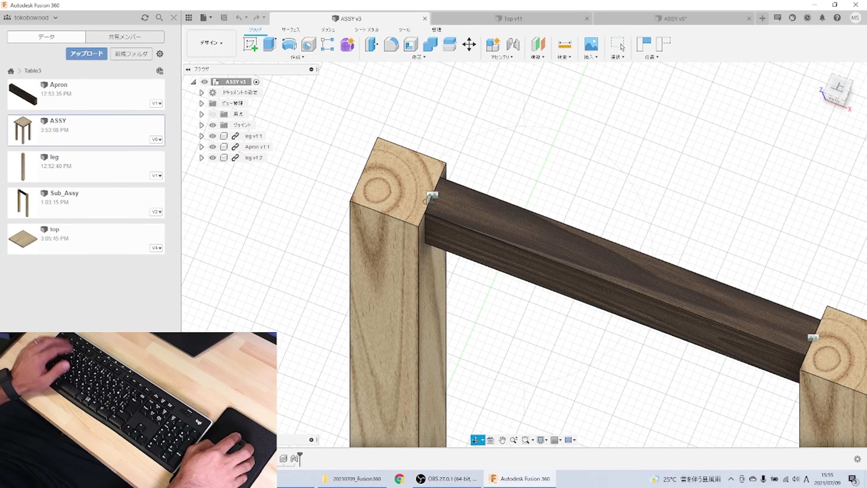
{"action": "key", "text": "Escape"}
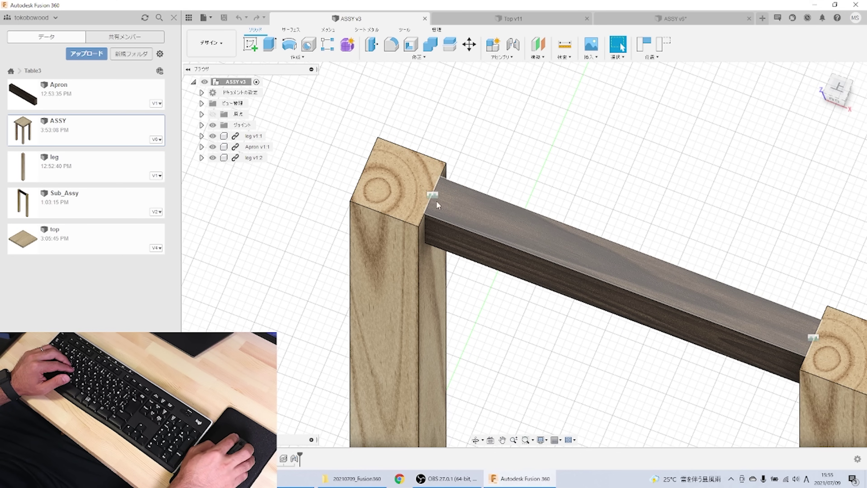
{"action": "right_click", "coordinate": [432, 195]}
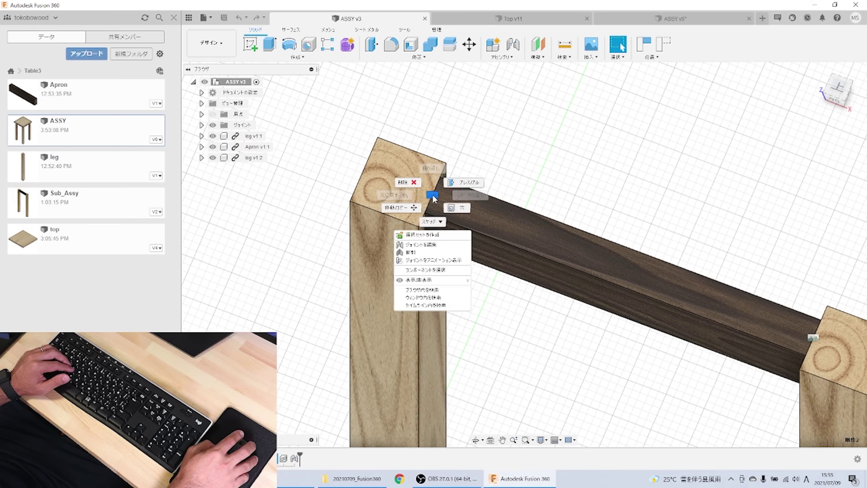
Edit the apron-leg joint, trying an X offset and then returning it to zero.
{"action": "left_click", "coordinate": [438, 244]}
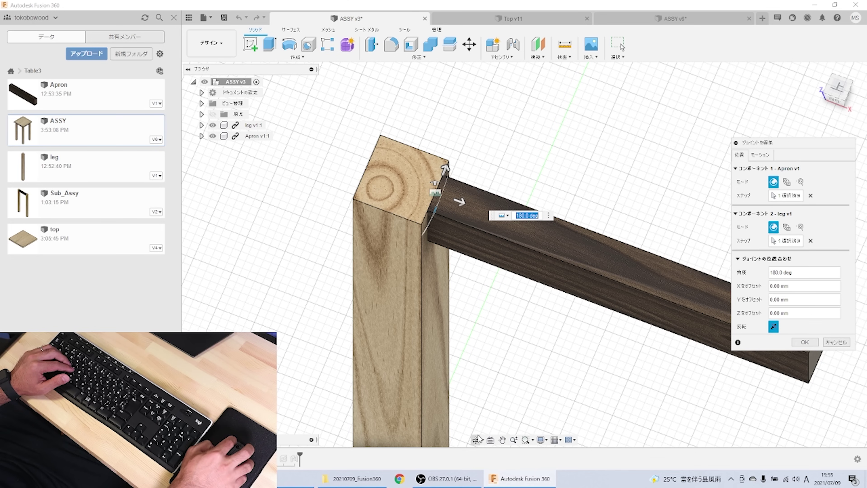
{"action": "middle_click_drag", "start_coordinate": [492, 295], "coordinate": [454, 191], "text": "shift"}
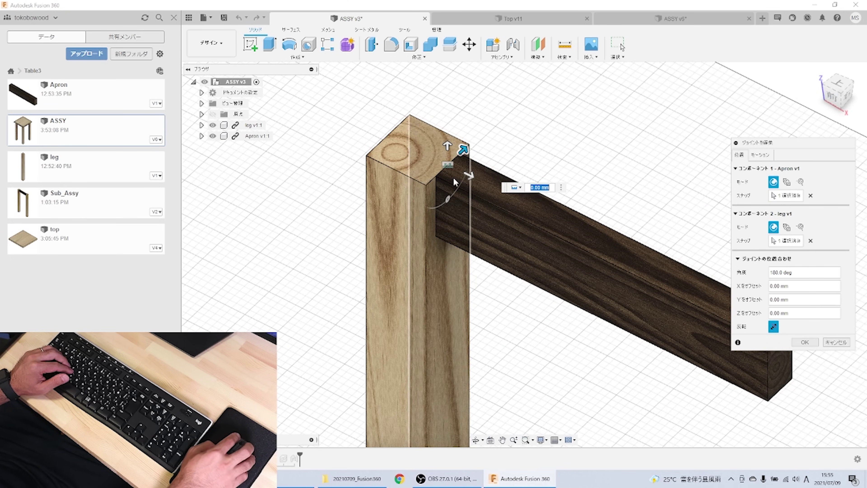
{"action": "left_click_drag", "start_coordinate": [464, 150], "coordinate": [461, 162]}
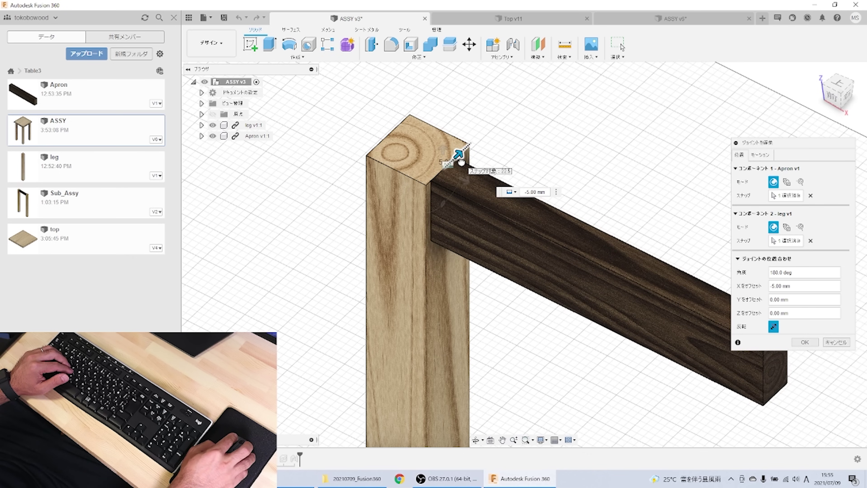
{"action": "left_click_drag", "start_coordinate": [461, 157], "coordinate": [547, 225]}
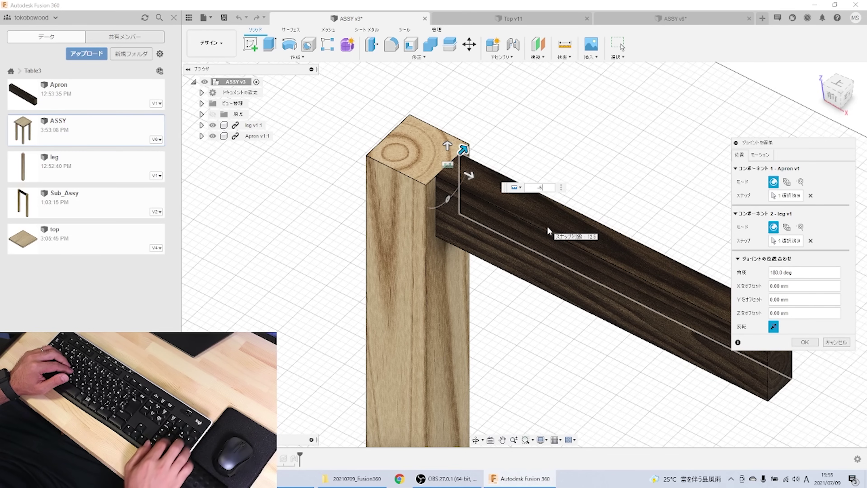
{"action": "key", "text": "Return"}
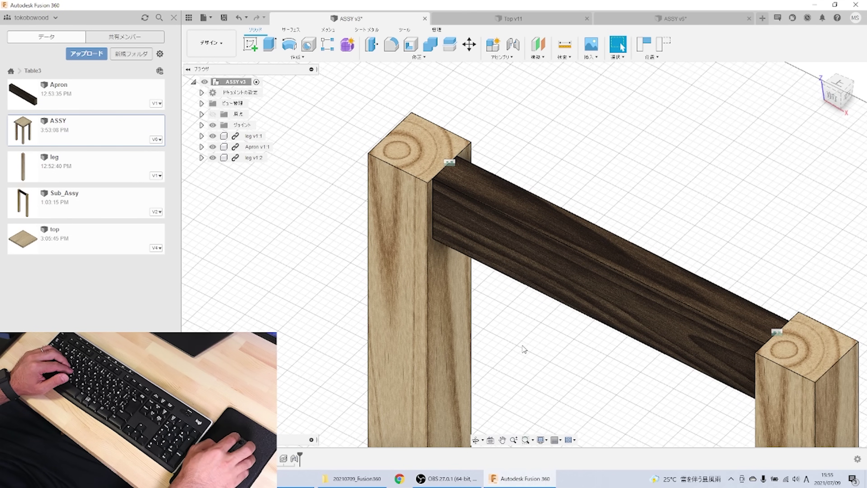
Undo the last leg move and switch to the full stool assembly in ASSY v6.
{"action": "left_click", "coordinate": [476, 441]}
{"action": "mouse_move", "coordinate": [548, 341]}
{"action": "left_mouse_down"}
{"action": "mouse_move", "coordinate": [555, 351]}
{"action": "mouse_move", "coordinate": [533, 316]}
{"action": "left_mouse_up"}
{"action": "scroll", "coordinate": [466, 212], "scroll_direction": "up", "scroll_amount": 2}
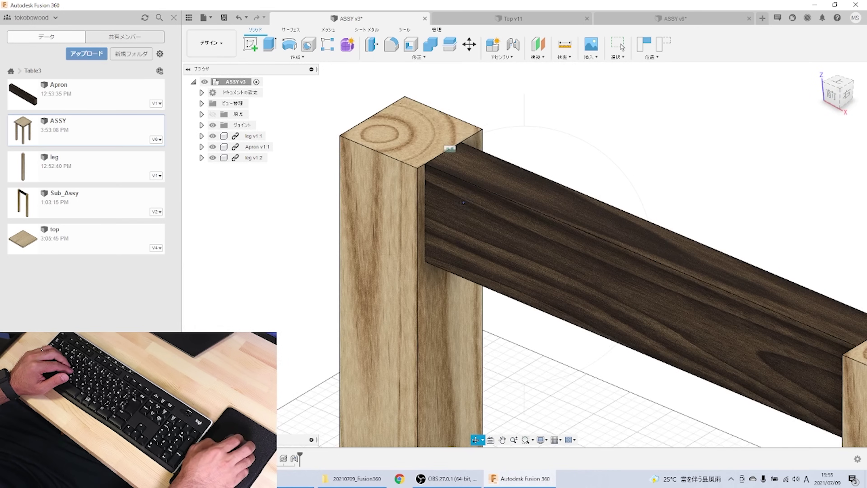
{"action": "scroll", "coordinate": [465, 219], "scroll_direction": "up", "scroll_amount": 2}
{"action": "key", "text": "Escape"}
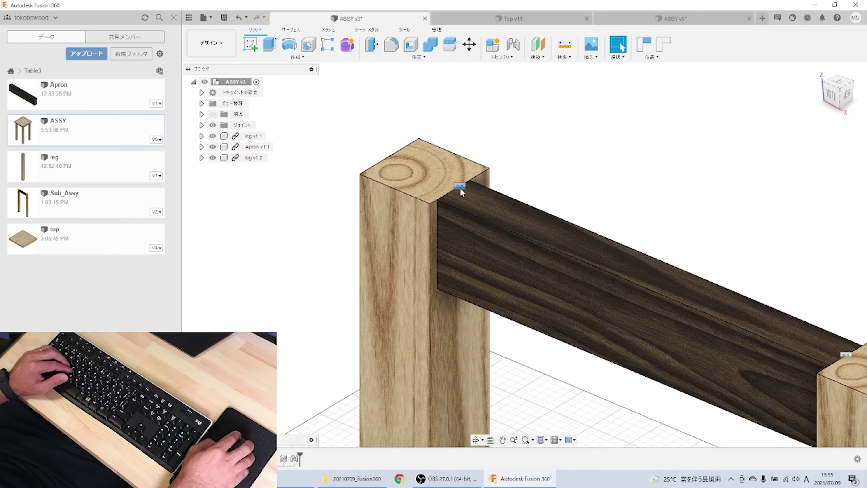
{"action": "key", "text": "ctrl+z"}
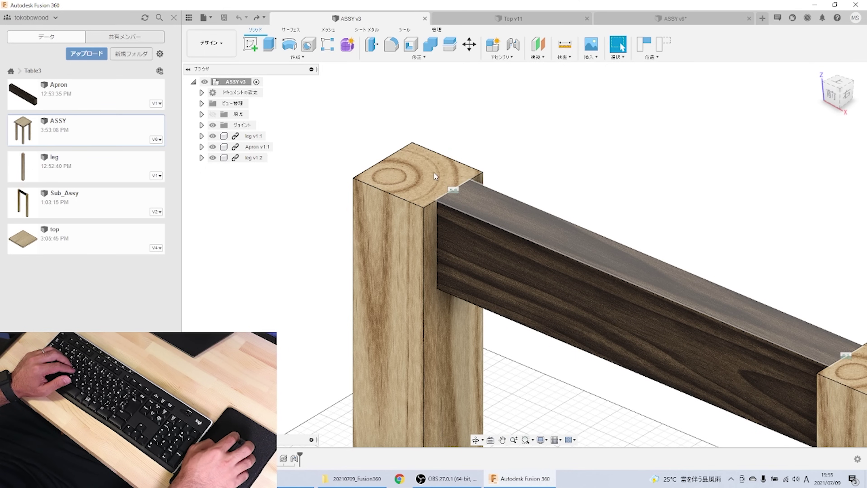
{"action": "scroll", "coordinate": [470, 212], "scroll_direction": "down", "scroll_amount": 3}
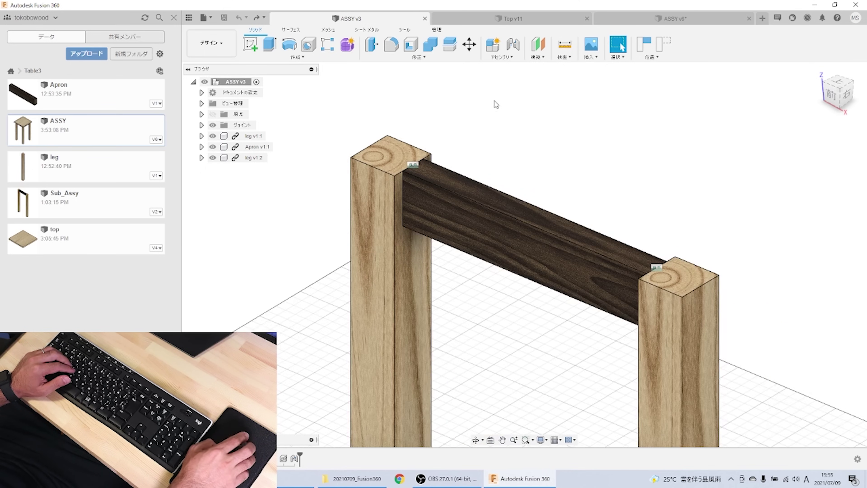
{"action": "left_click", "coordinate": [654, 22]}
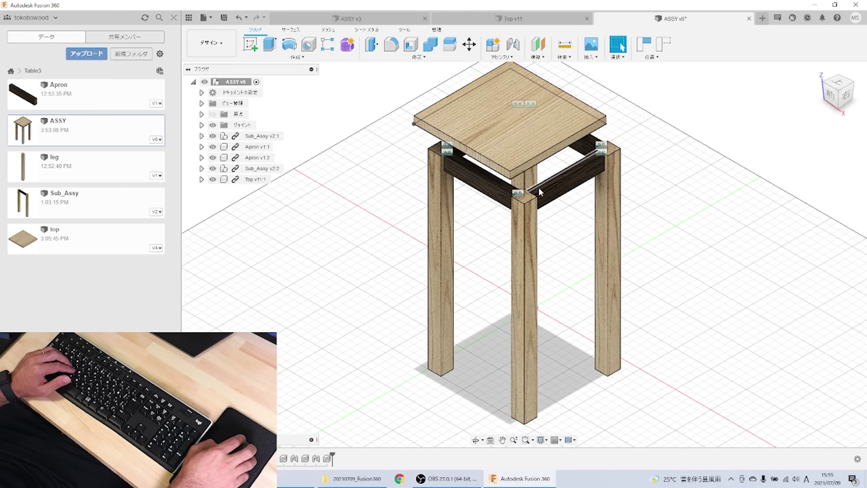
Hide and reshow the Top to inspect the frame, then view the tabletop's underside.
{"action": "left_click", "coordinate": [213, 179]}
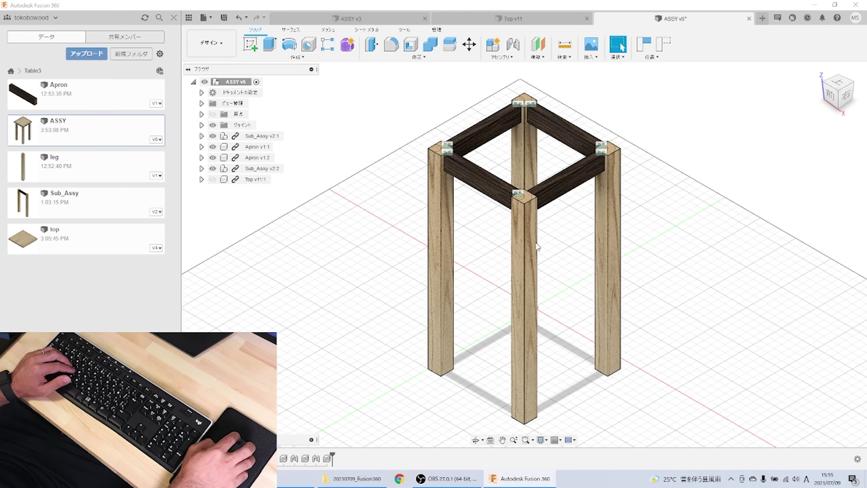
{"action": "middle_click_drag", "start_coordinate": [557, 227], "coordinate": [486, 239]}
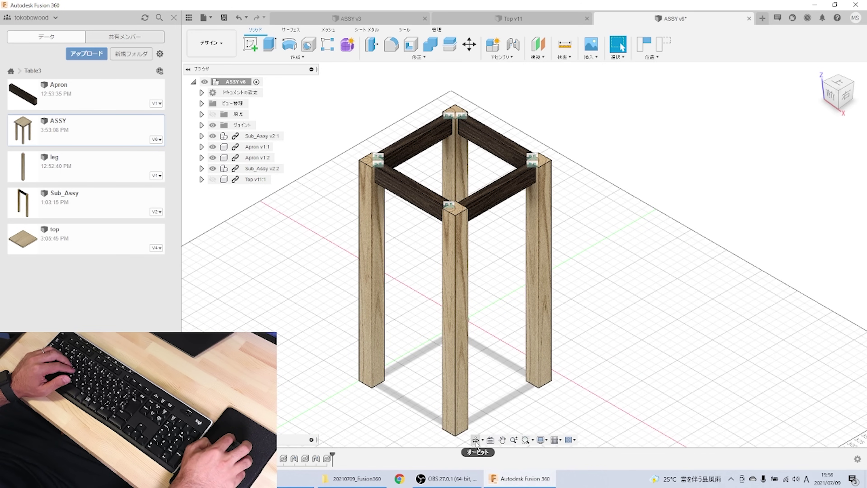
{"action": "middle_click_drag", "start_coordinate": [494, 267], "coordinate": [515, 248]}
{"action": "left_click", "coordinate": [213, 180]}
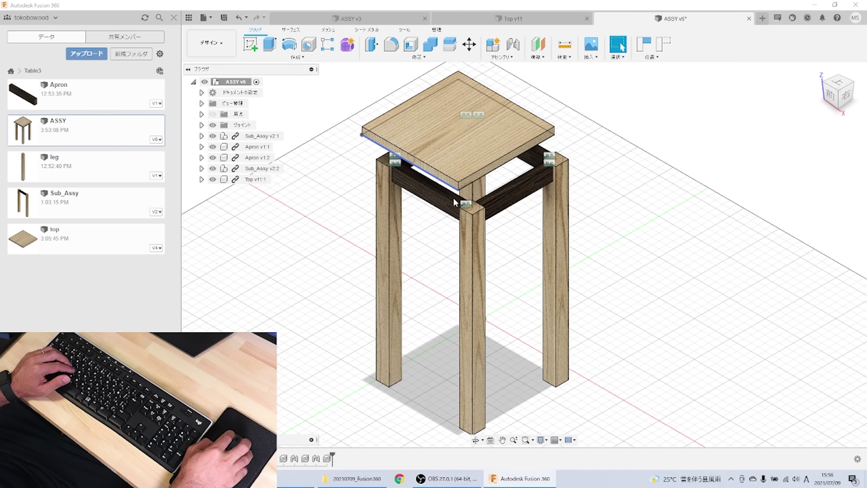
{"action": "left_click", "coordinate": [475, 439]}
{"action": "mouse_move", "coordinate": [498, 259]}
{"action": "left_mouse_down"}
{"action": "mouse_move", "coordinate": [505, 222]}
{"action": "mouse_move", "coordinate": [490, 201]}
{"action": "left_mouse_up"}
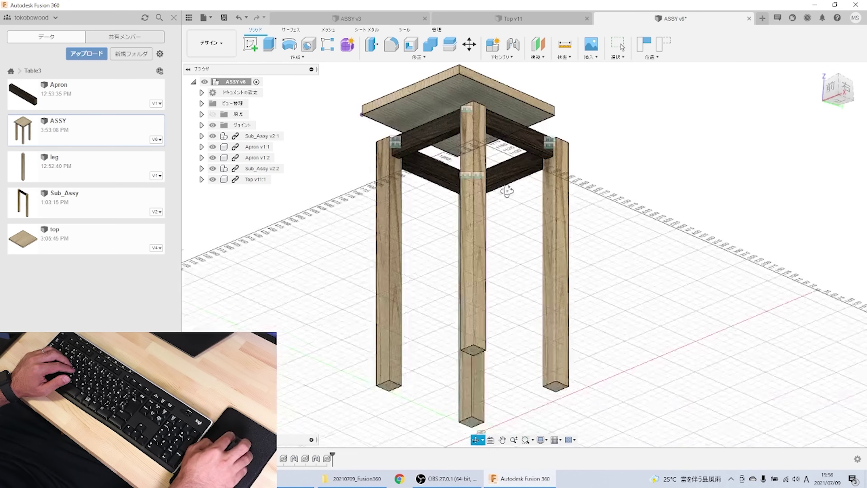
{"action": "key", "text": "Escape"}
{"action": "scroll", "coordinate": [491, 201], "scroll_direction": "up", "scroll_amount": 5}
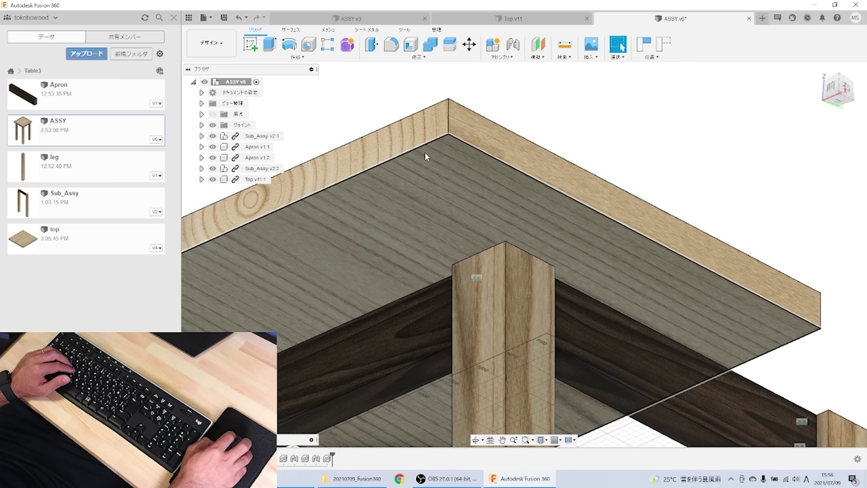
Joint the tabletop's underside corner to the leg's top corner at zero offsets.
{"action": "key", "text": "j"}
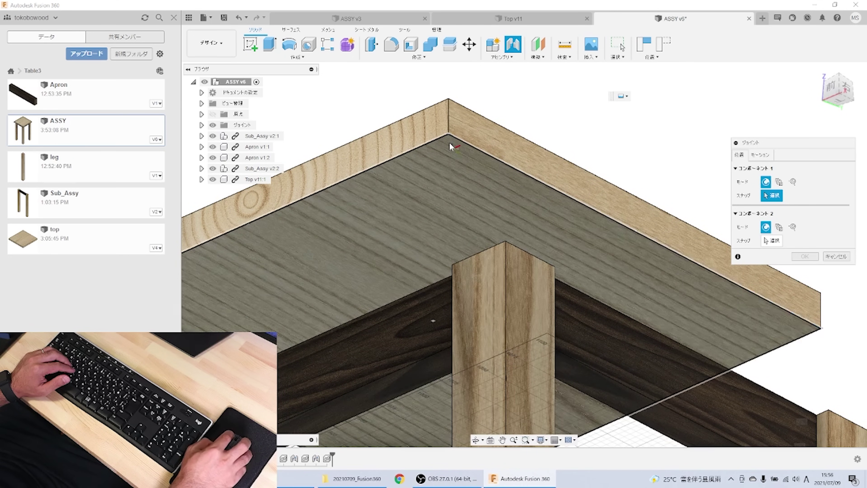
{"action": "left_click", "coordinate": [446, 141]}
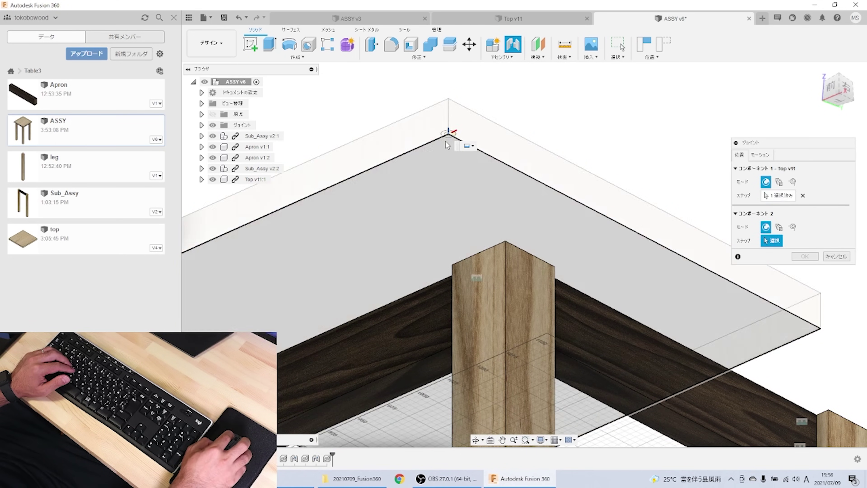
{"action": "left_click", "coordinate": [475, 440]}
{"action": "left_click_drag", "start_coordinate": [509, 268], "coordinate": [482, 354]}
{"action": "scroll", "coordinate": [474, 365], "scroll_direction": "up", "scroll_amount": 3}
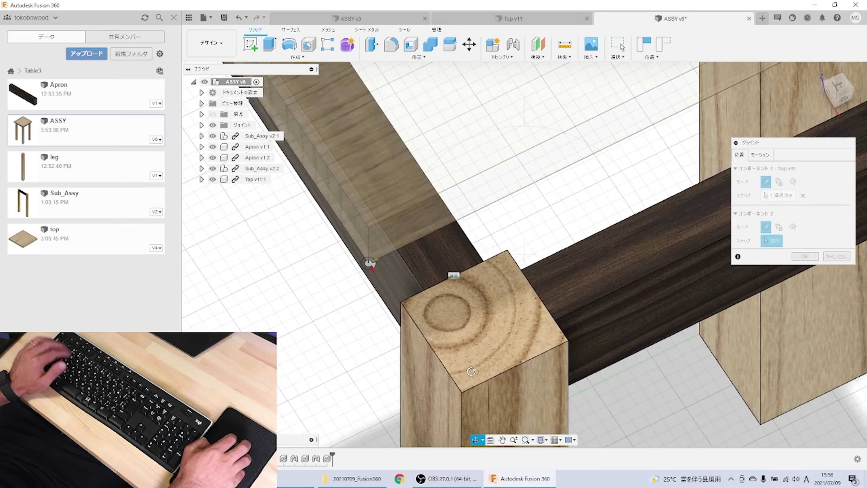
{"action": "key", "text": "Escape"}
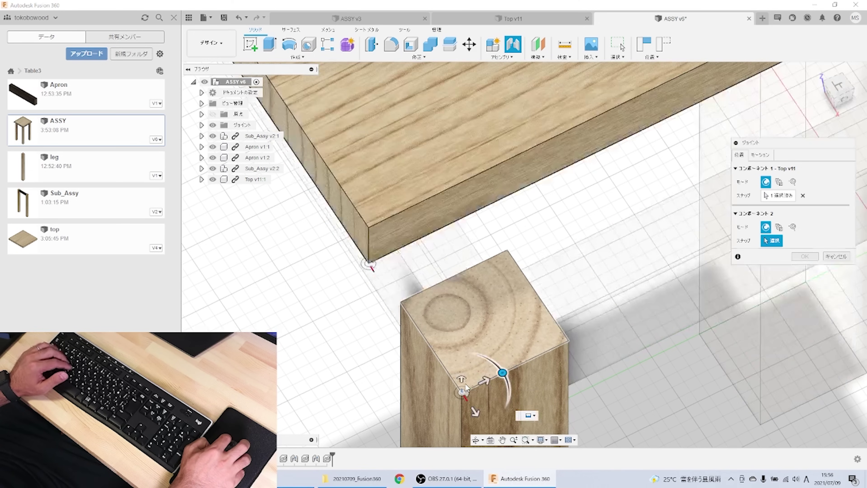
{"action": "left_click", "coordinate": [465, 385]}
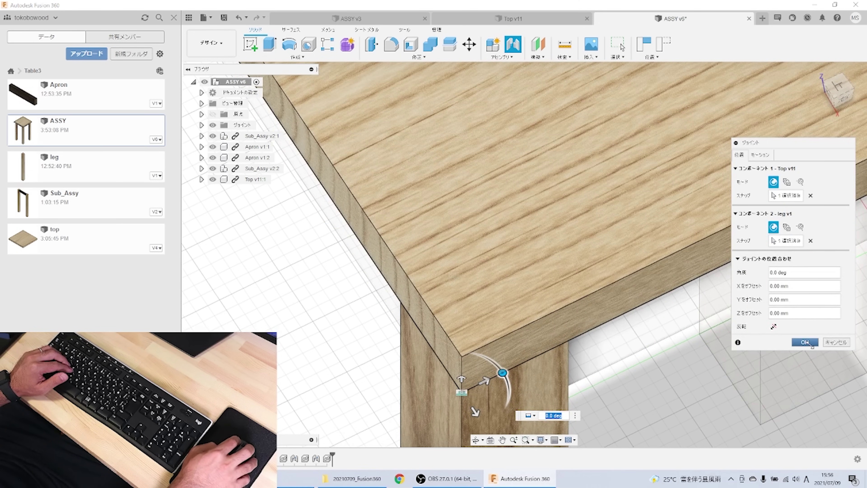
{"action": "left_click", "coordinate": [811, 344]}
{"action": "scroll", "coordinate": [584, 307], "scroll_direction": "down", "scroll_amount": 5}
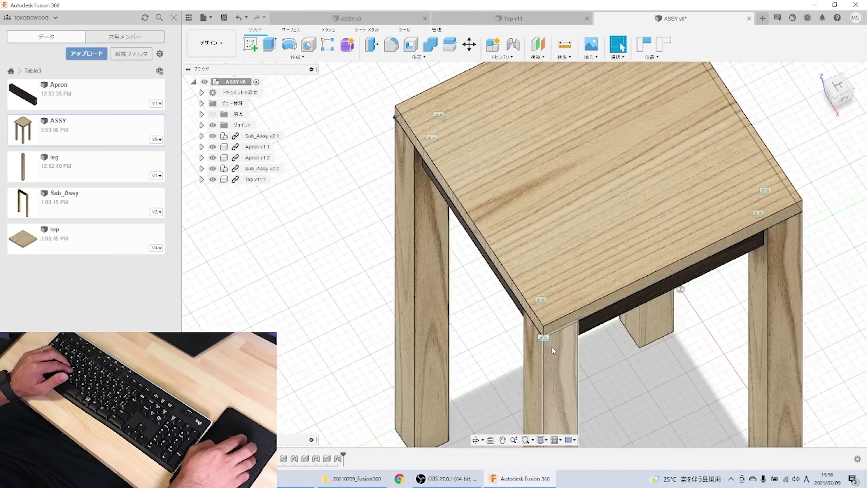
{"action": "left_click", "coordinate": [474, 440]}
{"action": "left_click_drag", "start_coordinate": [513, 329], "coordinate": [533, 260]}
{"action": "mouse_move", "coordinate": [516, 305]}
{"action": "left_mouse_down"}
{"action": "mouse_move", "coordinate": [536, 308]}
{"action": "mouse_move", "coordinate": [529, 239]}
{"action": "mouse_move", "coordinate": [502, 160]}
{"action": "left_mouse_up"}
{"action": "scroll", "coordinate": [529, 257], "scroll_direction": "down", "scroll_amount": 5}
{"action": "key", "text": "Escape"}
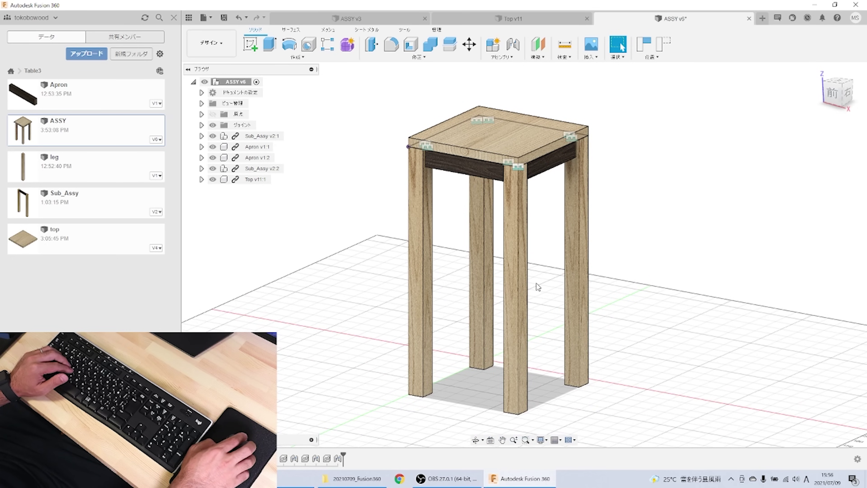
{"action": "scroll", "coordinate": [536, 299], "scroll_direction": "up", "scroll_amount": 1}
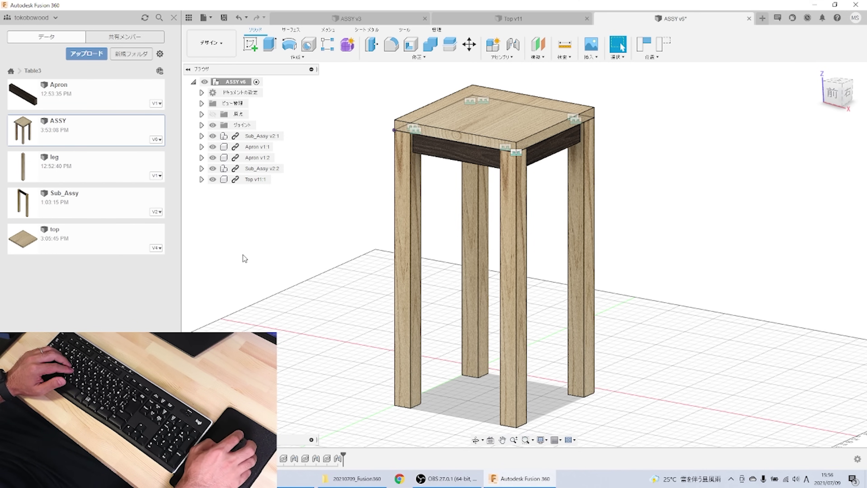
{"action": "left_click", "coordinate": [510, 21]}
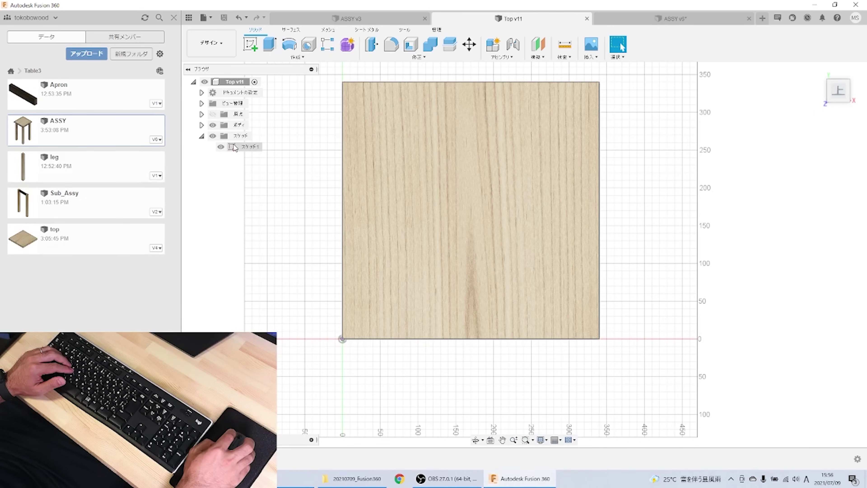
Change both 340 mm tabletop sketch dimensions to 390 mm, finish the sketch, and save.
{"action": "double_click", "coordinate": [247, 150]}
{"action": "double_click", "coordinate": [327, 210]}
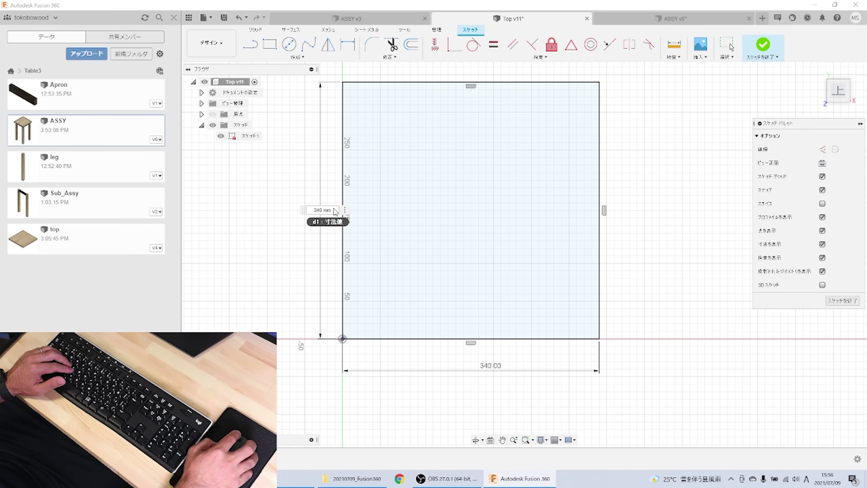
{"action": "type", "text": "390"}
{"action": "key", "text": "Return"}
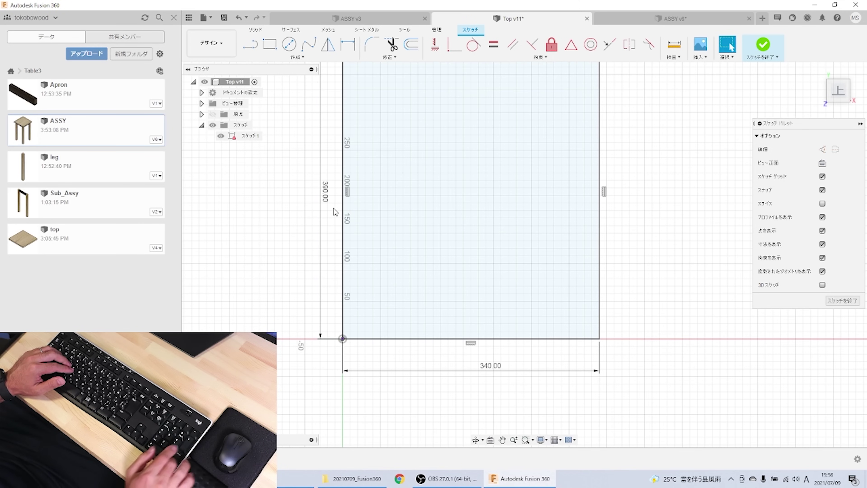
{"action": "double_click", "coordinate": [488, 367]}
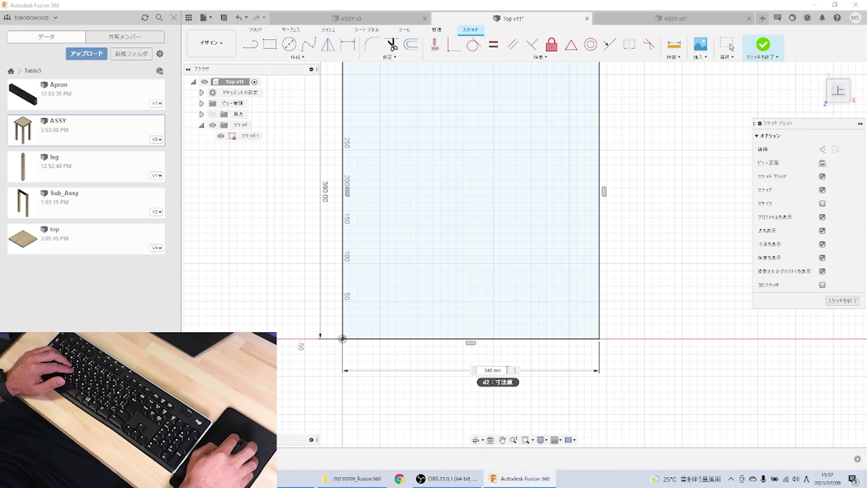
{"action": "type", "text": "390"}
{"action": "key", "text": "Return"}
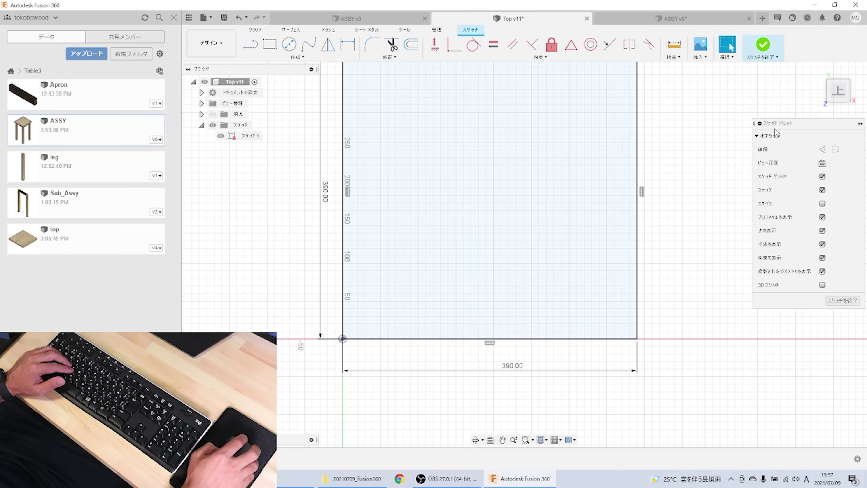
{"action": "left_click", "coordinate": [763, 45]}
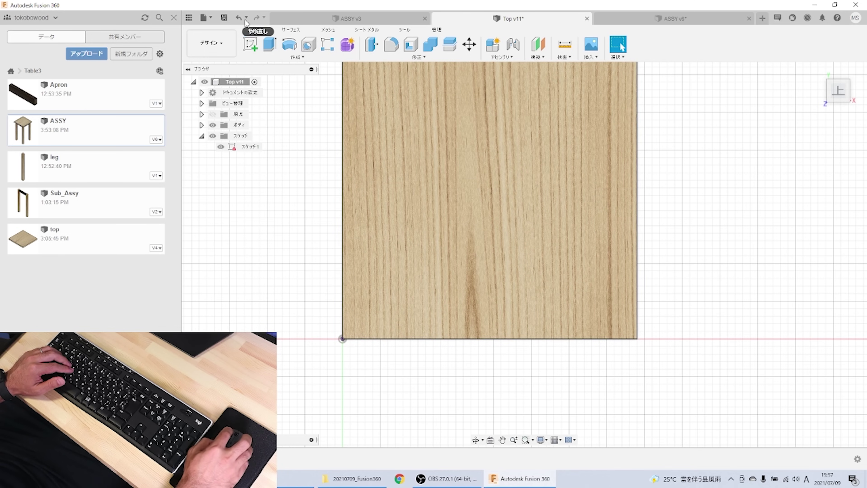
{"action": "left_click", "coordinate": [223, 18]}
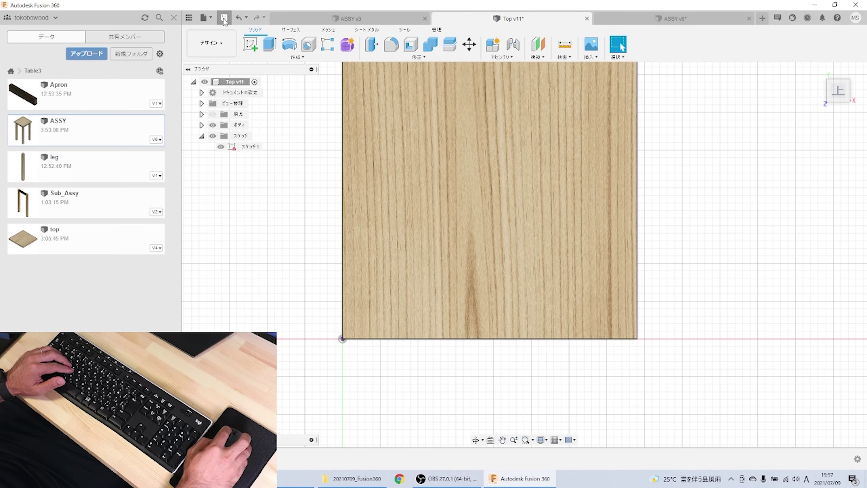
{"action": "left_click", "coordinate": [439, 261]}
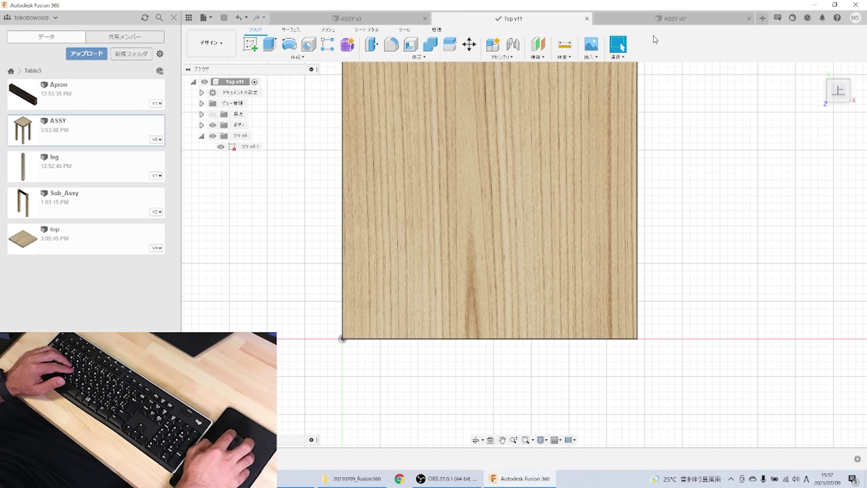
Update the stool assembly to Top v12 and view it from the front.
{"action": "left_click", "coordinate": [658, 20]}
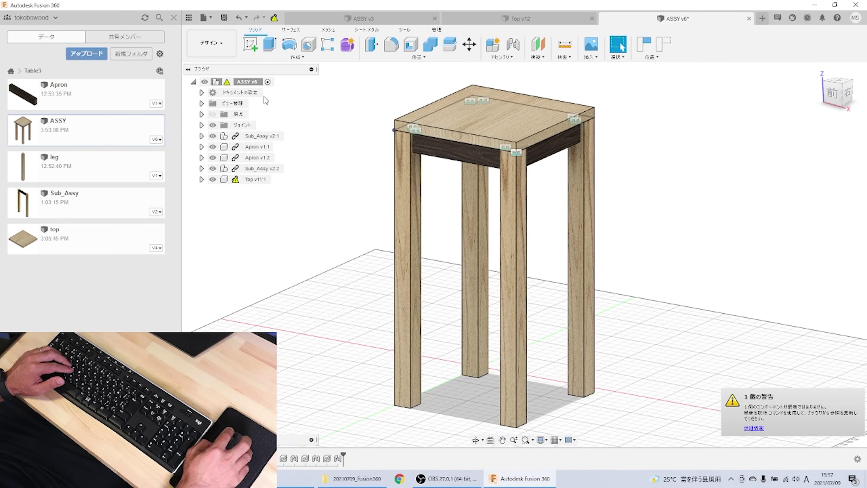
{"action": "mouse_move", "coordinate": [274, 18]}
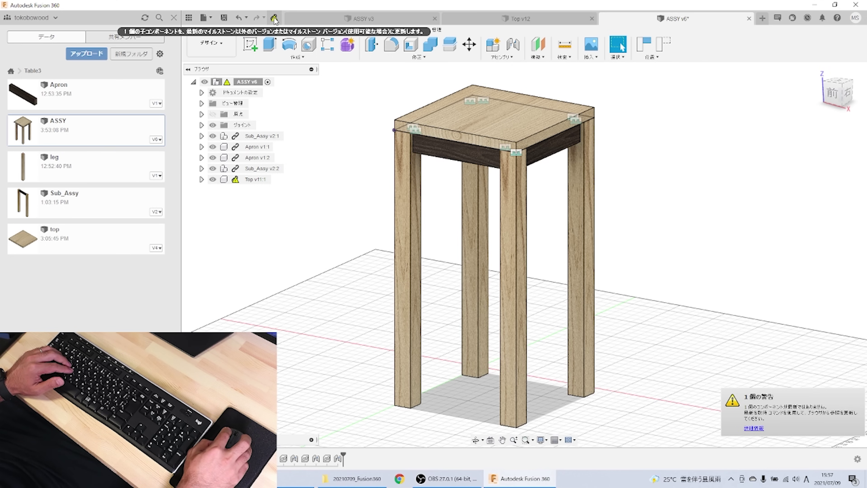
{"action": "left_click", "coordinate": [275, 19]}
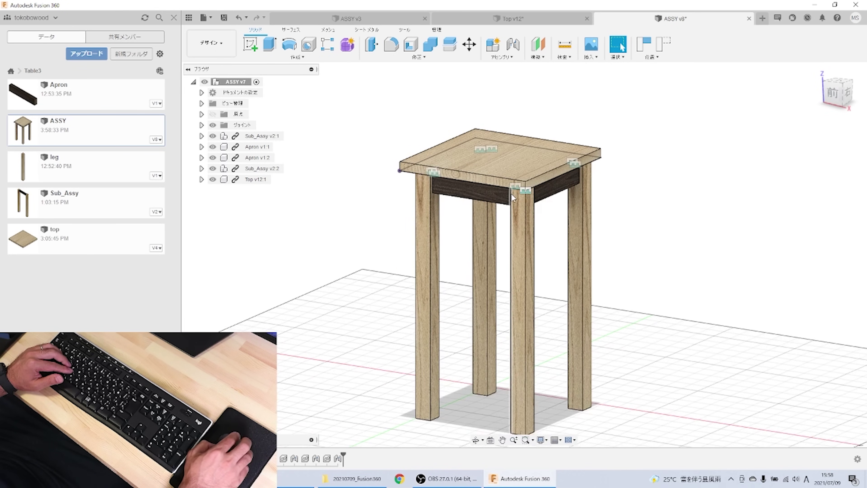
{"action": "scroll", "coordinate": [511, 193], "scroll_direction": "up", "scroll_amount": 2}
{"action": "scroll", "coordinate": [511, 194], "scroll_direction": "up", "scroll_amount": 2}
{"action": "scroll", "coordinate": [511, 194], "scroll_direction": "down", "scroll_amount": 1}
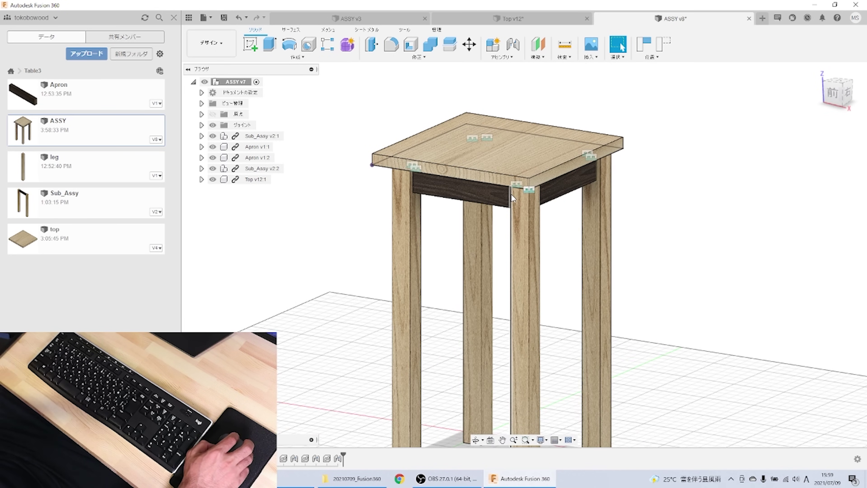
{"action": "left_click", "coordinate": [833, 93]}
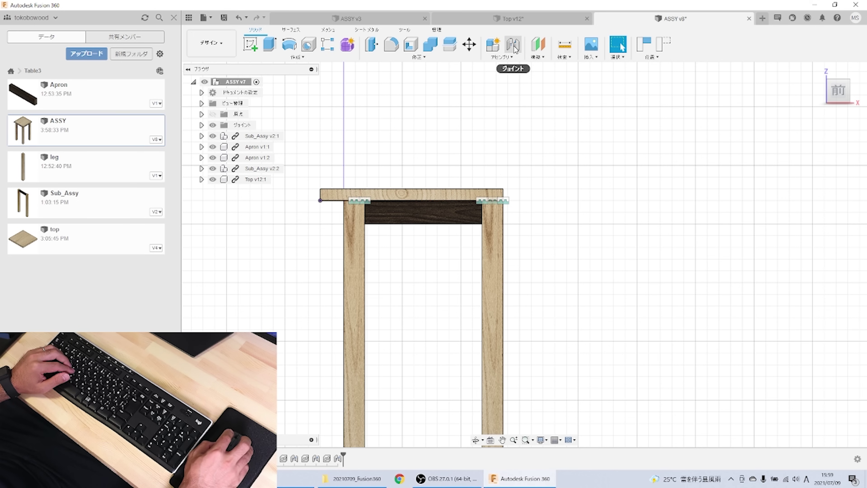
Orbit to a 3-D view and open, then close, the tabletop joint edit unchanged.
{"action": "left_click", "coordinate": [475, 440]}
{"action": "left_click_drag", "start_coordinate": [525, 245], "coordinate": [511, 187]}
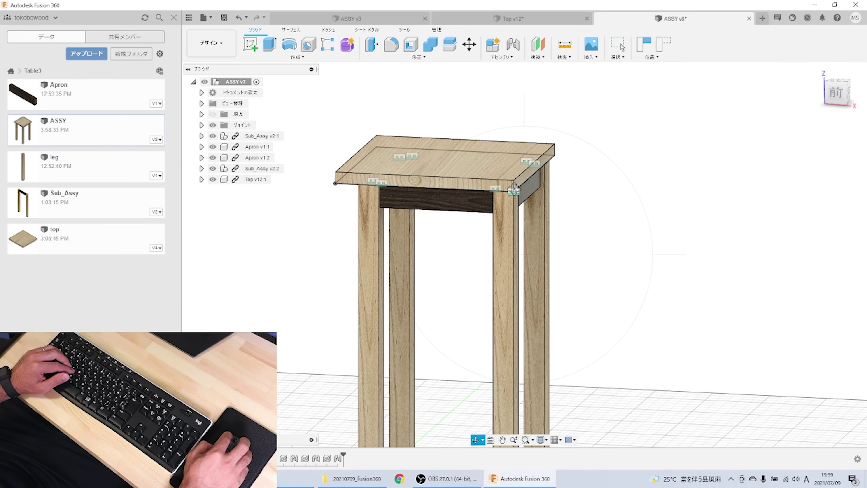
{"action": "scroll", "coordinate": [513, 191], "scroll_direction": "up", "scroll_amount": 5}
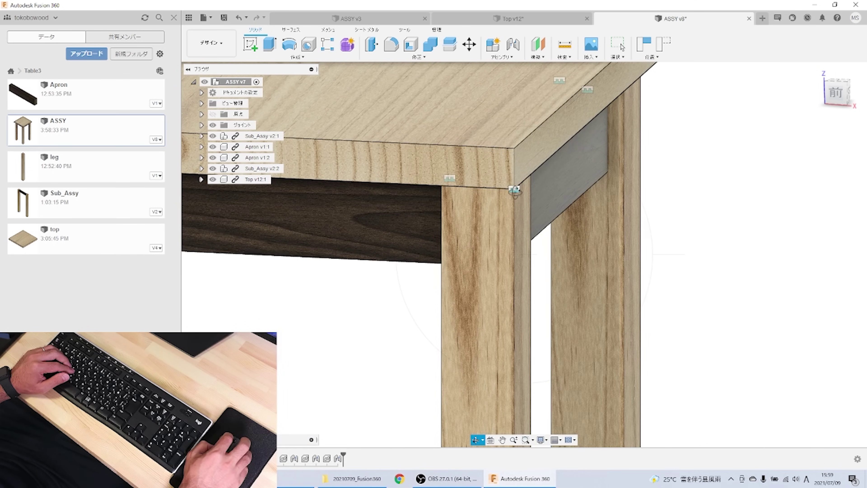
{"action": "scroll", "coordinate": [509, 193], "scroll_direction": "up", "scroll_amount": 2}
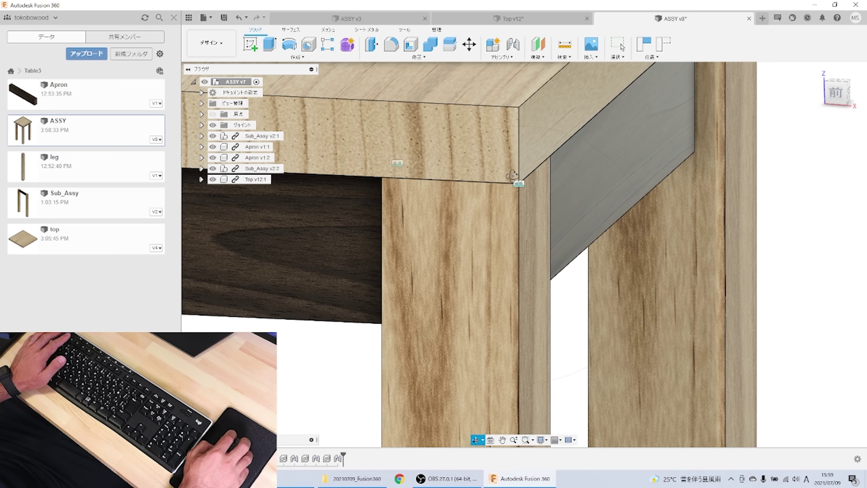
{"action": "key", "text": "Escape"}
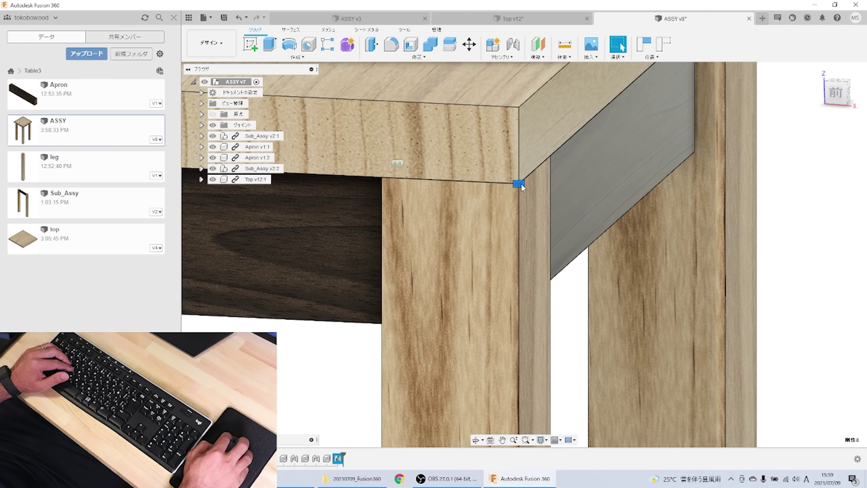
{"action": "right_click", "coordinate": [521, 183]}
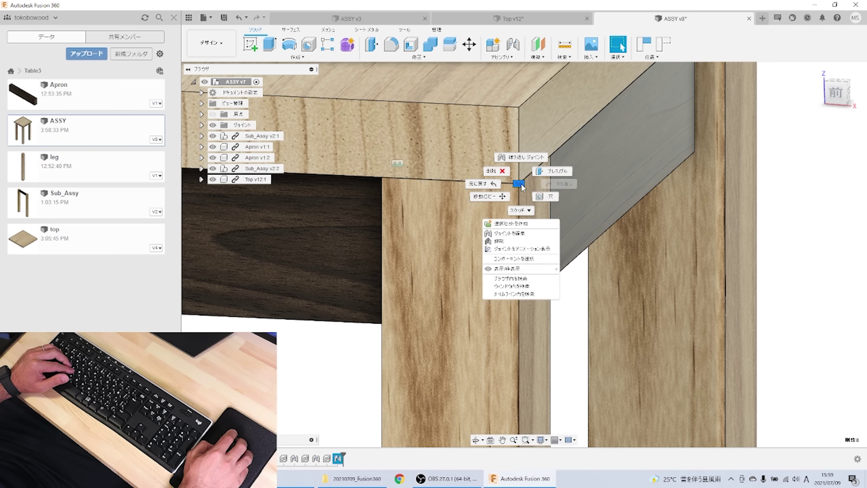
{"action": "left_click", "coordinate": [527, 235]}
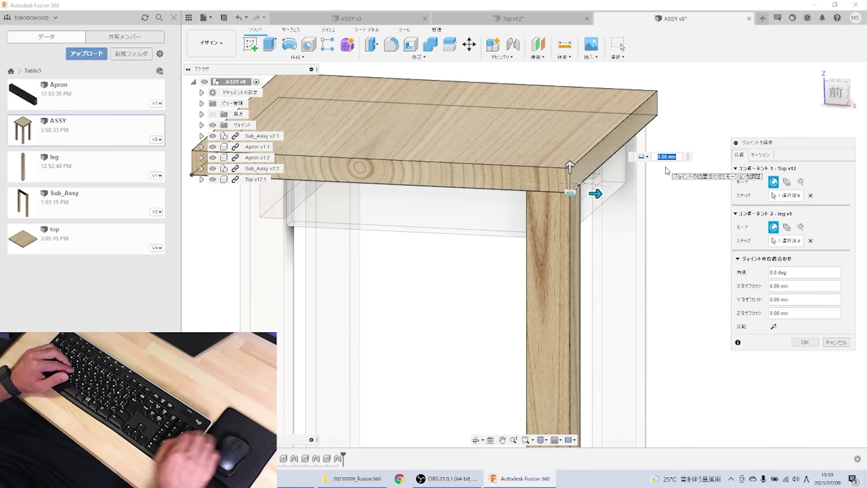
{"action": "key", "text": "Return"}
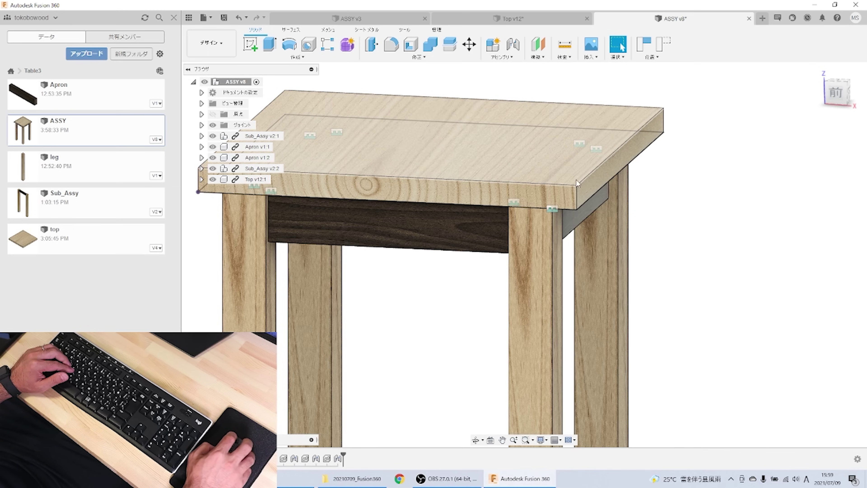
Edit the tabletop corner joint to offset it 25 mm.
{"action": "right_click", "coordinate": [552, 209]}
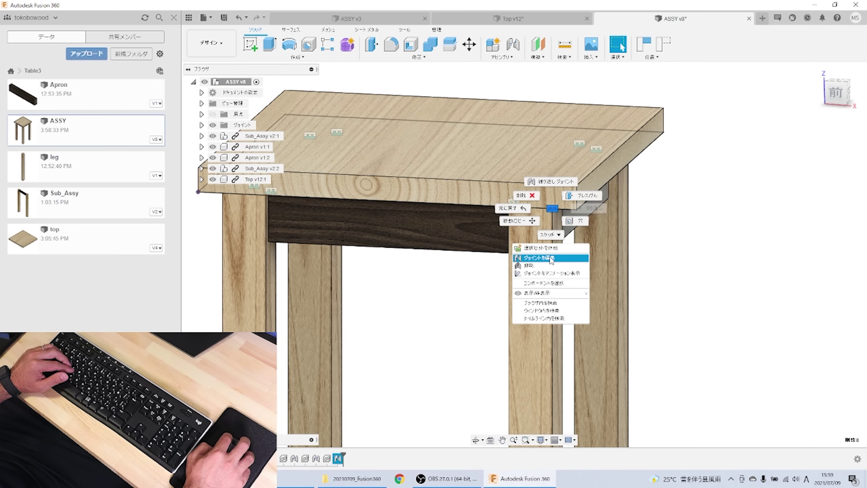
{"action": "left_click", "coordinate": [540, 258]}
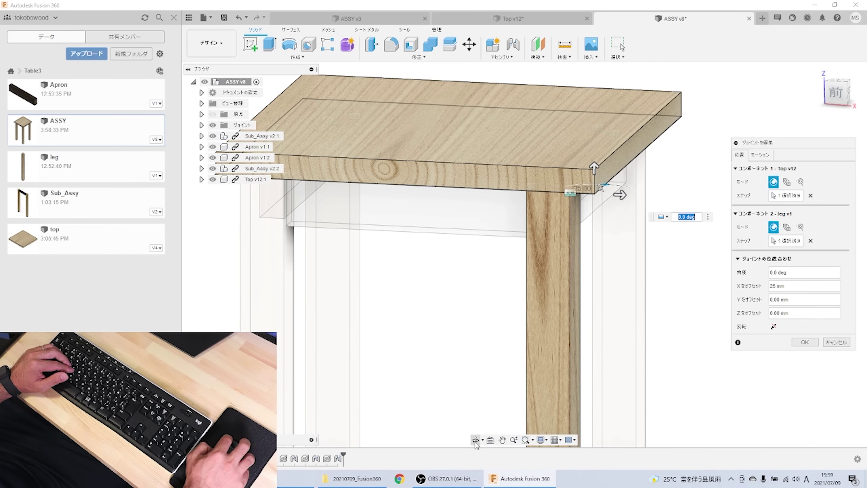
{"action": "left_click", "coordinate": [476, 440]}
{"action": "left_click_drag", "start_coordinate": [546, 222], "coordinate": [679, 197]}
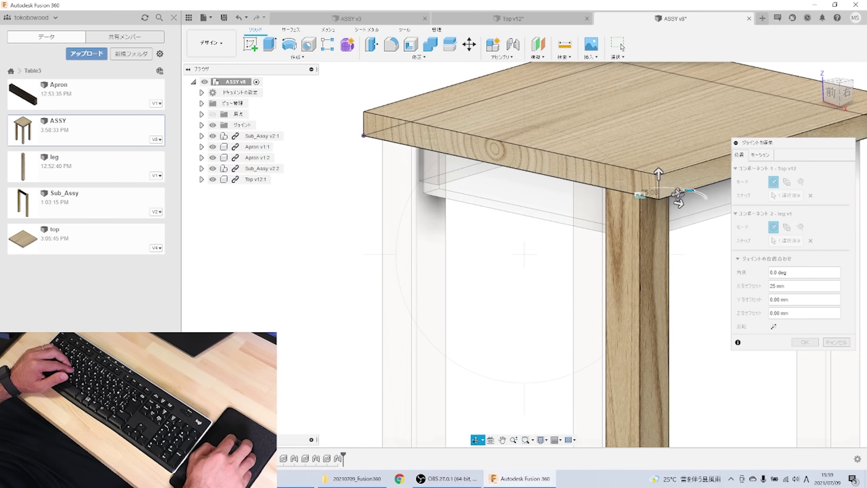
{"action": "key", "text": "Escape"}
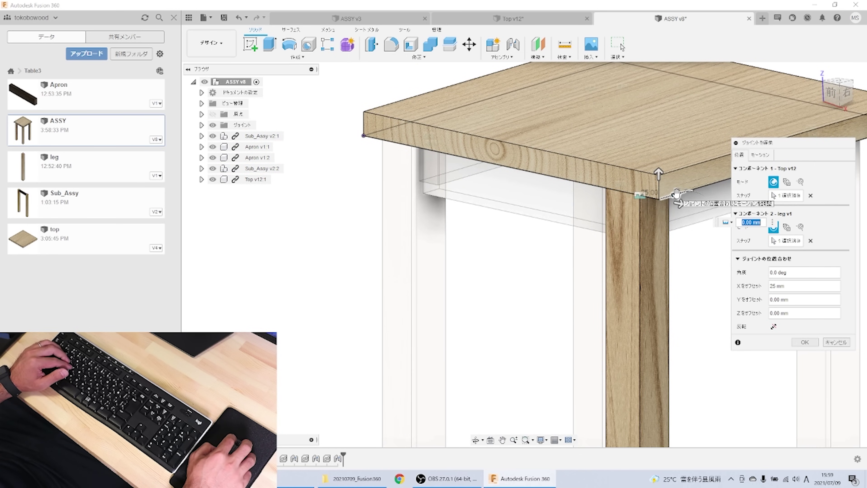
{"action": "key", "text": "Return"}
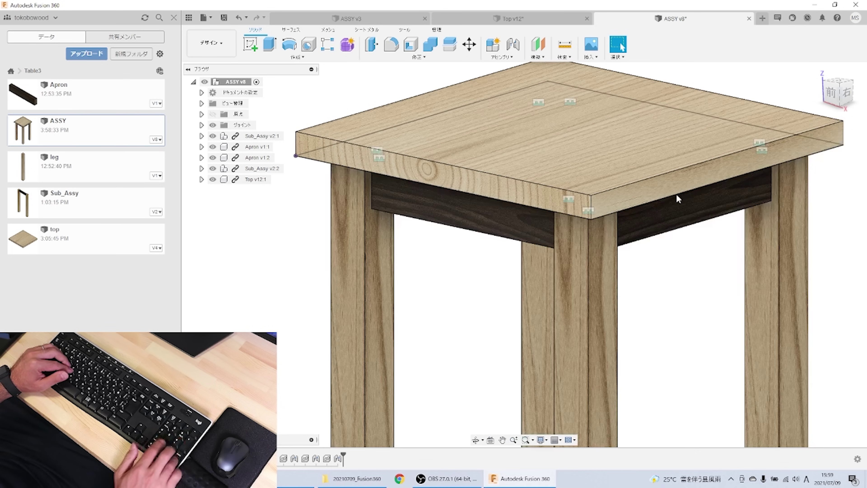
Check the even overhang from the front and right views, then open the Top v12 design.
{"action": "left_click", "coordinate": [832, 96]}
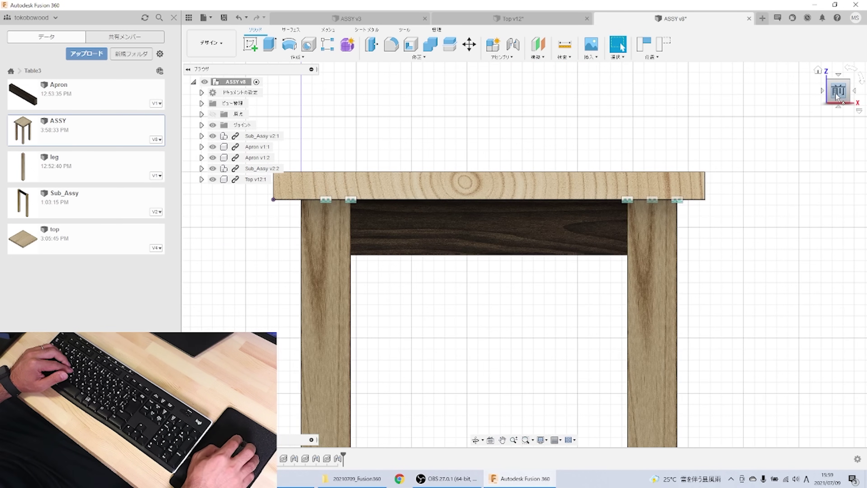
{"action": "left_click", "coordinate": [857, 95]}
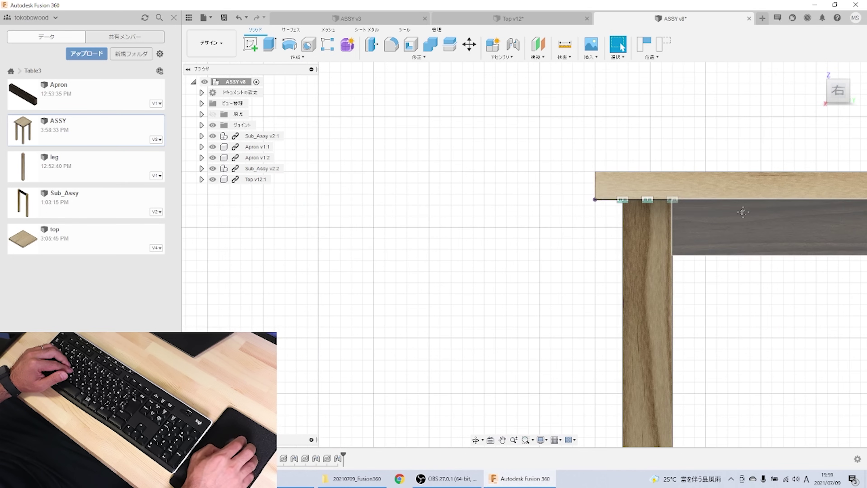
{"action": "key", "text": "Escape"}
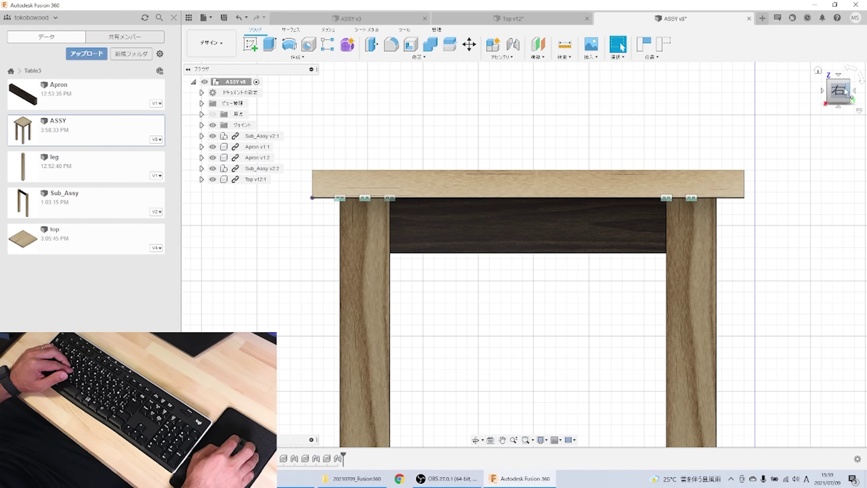
{"action": "scroll", "coordinate": [543, 261], "scroll_direction": "down", "scroll_amount": 3}
{"action": "scroll", "coordinate": [541, 264], "scroll_direction": "up", "scroll_amount": 2}
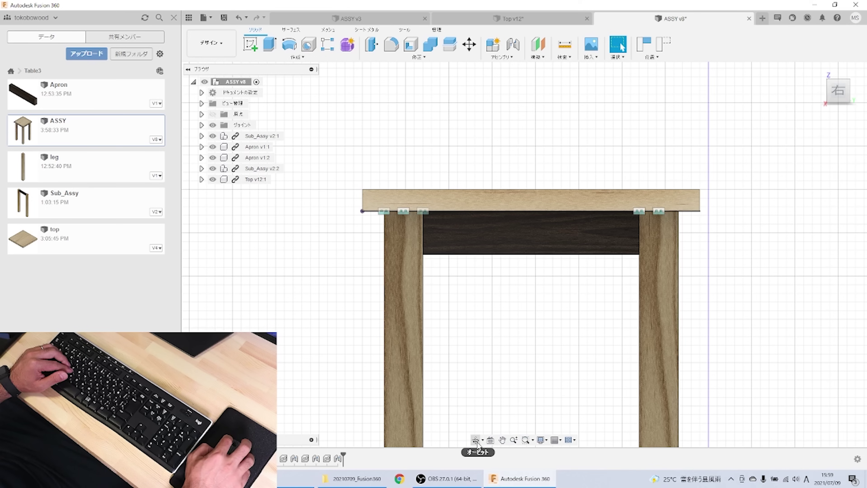
{"action": "mouse_move", "coordinate": [525, 305]}
{"action": "middle_mouse_down", "text": "shift"}
{"action": "mouse_move", "coordinate": [508, 324]}
{"action": "mouse_move", "coordinate": [488, 299]}
{"action": "mouse_move", "coordinate": [503, 276]}
{"action": "middle_mouse_up", "text": "shift"}
{"action": "scroll", "coordinate": [509, 325], "scroll_direction": "down", "scroll_amount": 2}
{"action": "key", "text": "Escape"}
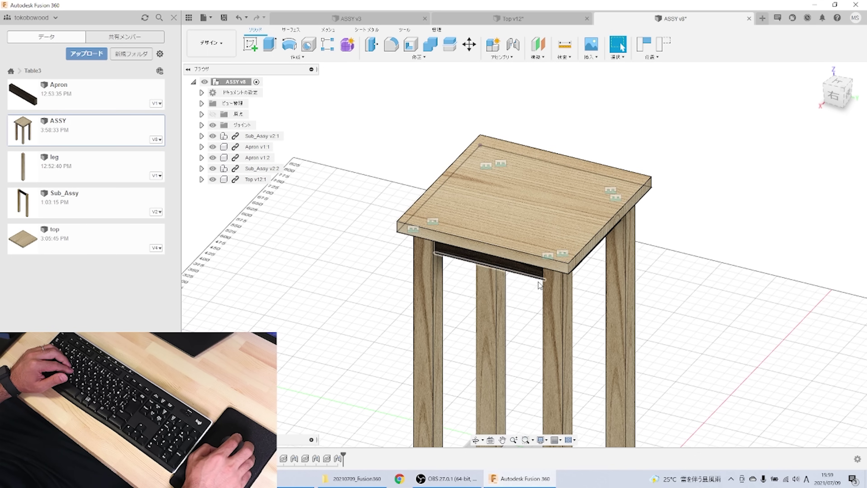
{"action": "scroll", "coordinate": [546, 225], "scroll_direction": "up", "scroll_amount": 1}
{"action": "scroll", "coordinate": [523, 195], "scroll_direction": "up", "scroll_amount": 1}
{"action": "scroll", "coordinate": [507, 176], "scroll_direction": "up", "scroll_amount": 1}
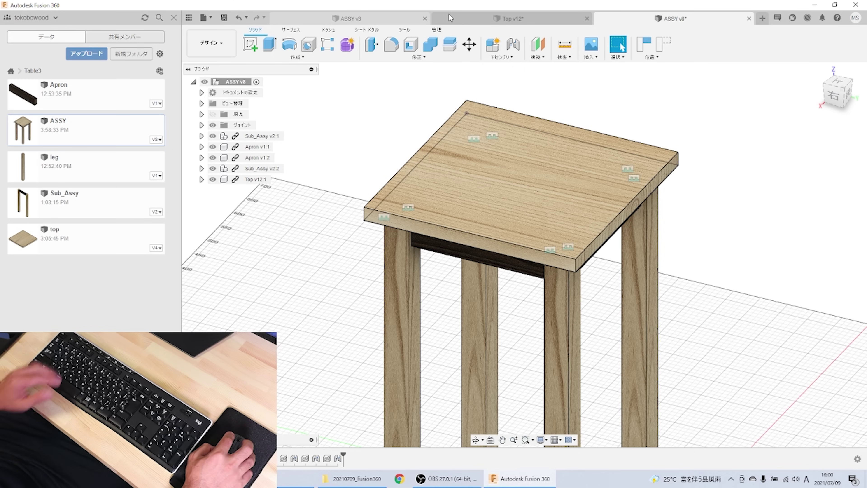
{"action": "left_click", "coordinate": [500, 20]}
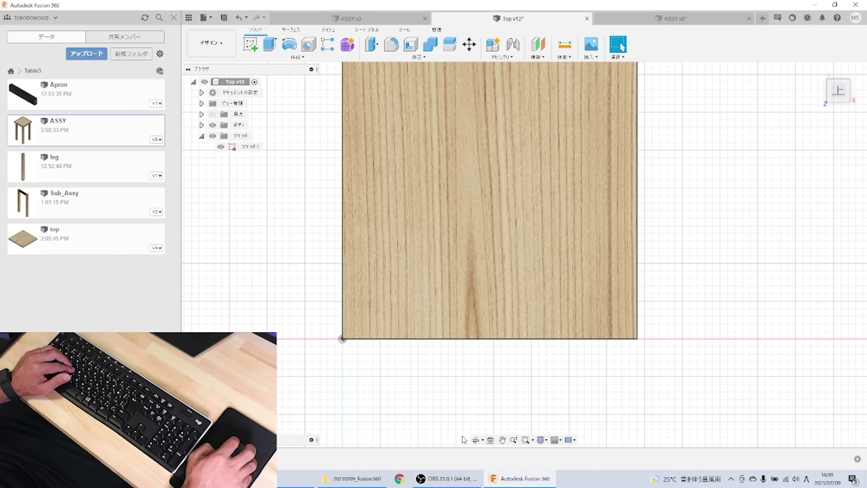
Chamfer the tabletop's front edge by 5 mm.
{"action": "left_click", "coordinate": [477, 443]}
{"action": "left_click_drag", "start_coordinate": [494, 294], "coordinate": [434, 197]}
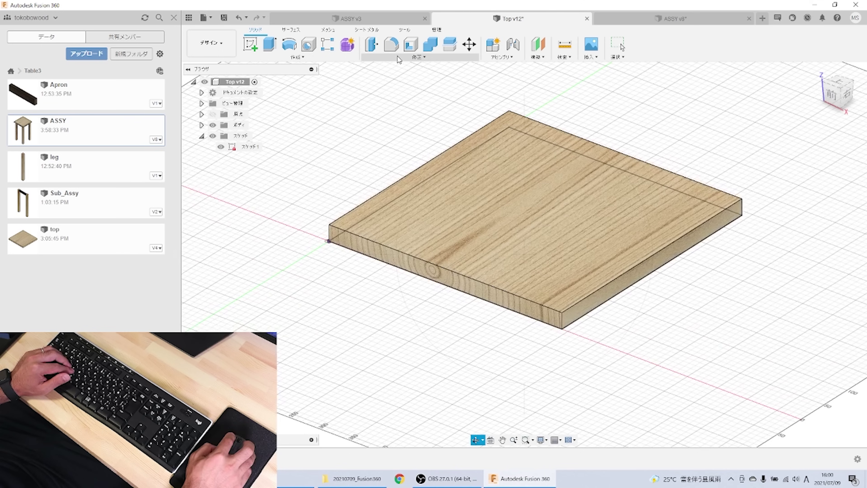
{"action": "left_click", "coordinate": [418, 57]}
{"action": "left_click", "coordinate": [386, 88]}
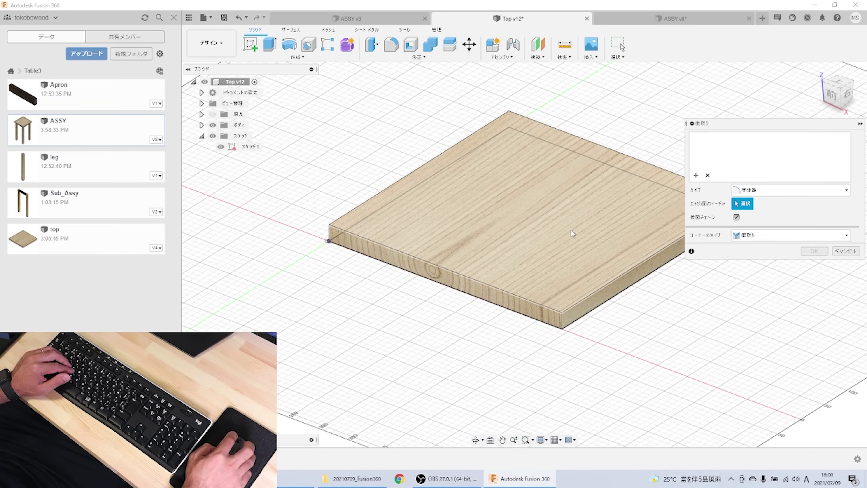
{"action": "left_click", "coordinate": [618, 279]}
{"action": "middle_click_drag", "start_coordinate": [601, 236], "coordinate": [484, 228]}
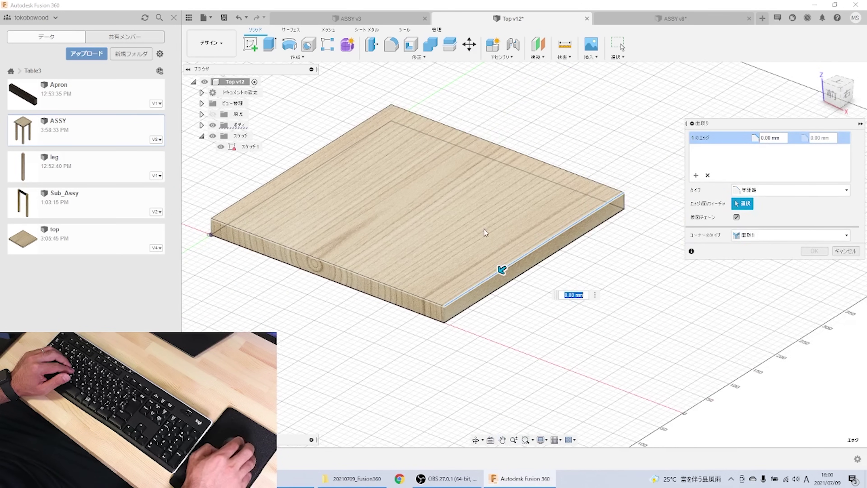
{"action": "type", "text": "5"}
{"action": "key", "text": "Return"}
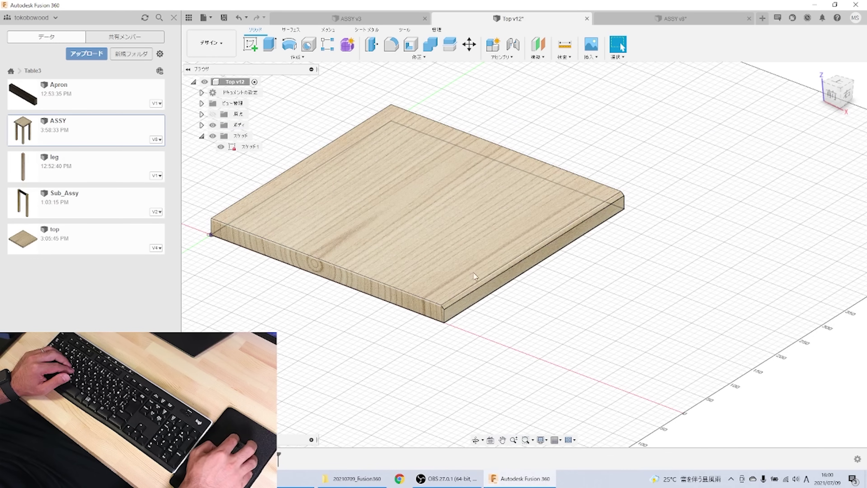
Save the tabletop, update the stool assembly to Top v13, and reopen Top v13.
{"action": "left_click", "coordinate": [655, 22]}
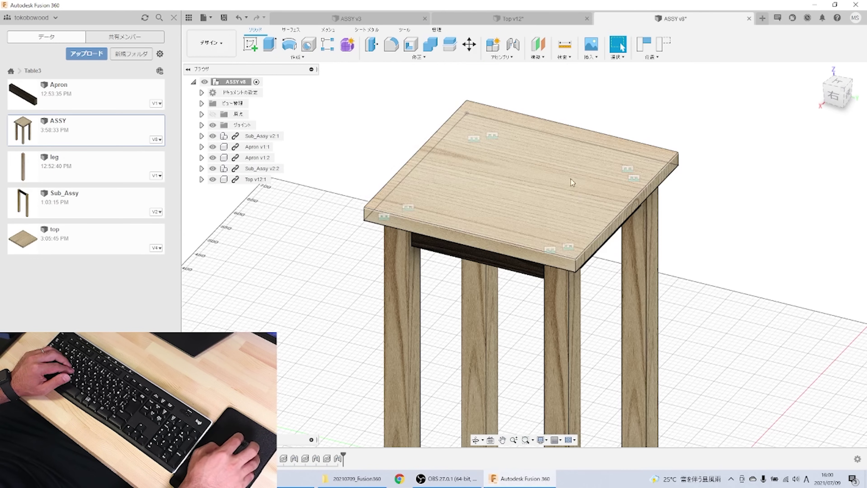
{"action": "left_click", "coordinate": [370, 19]}
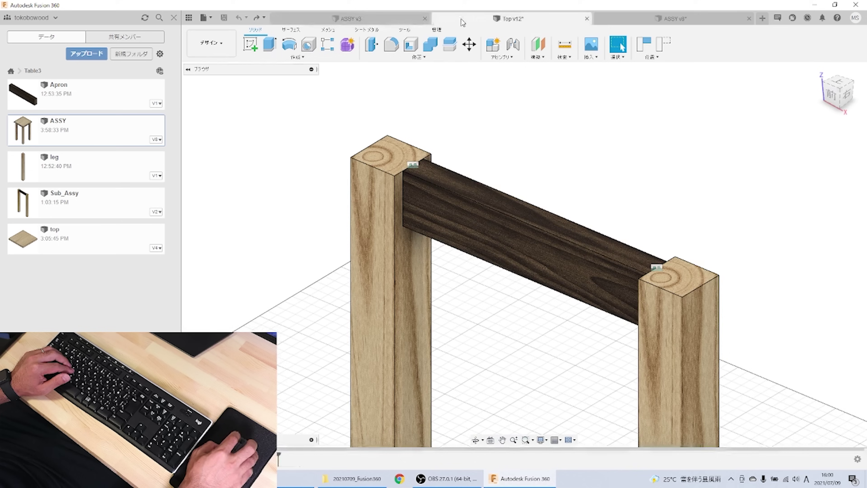
{"action": "key", "text": "ctrl+Tab"}
{"action": "left_click", "coordinate": [224, 19]}
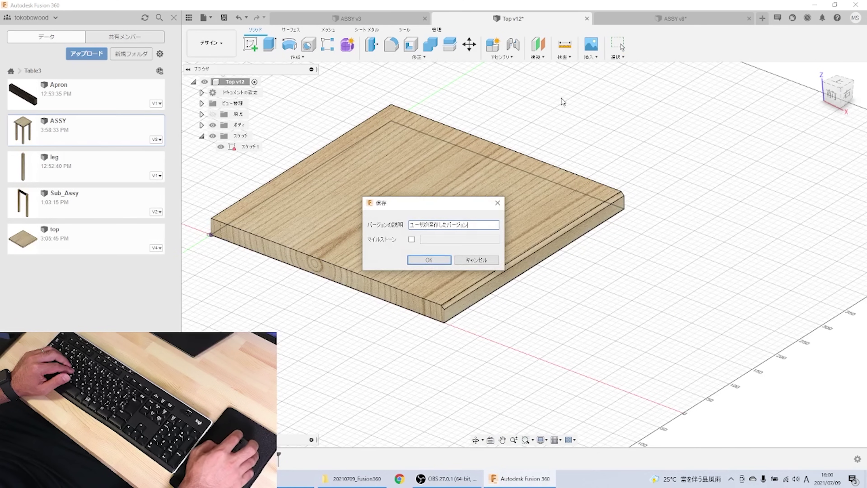
{"action": "left_click", "coordinate": [444, 262]}
{"action": "left_click", "coordinate": [676, 22]}
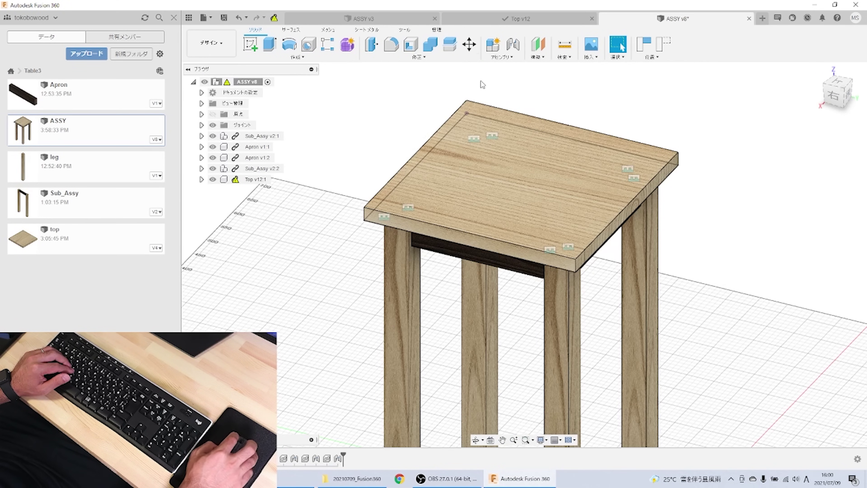
{"action": "left_click", "coordinate": [272, 21]}
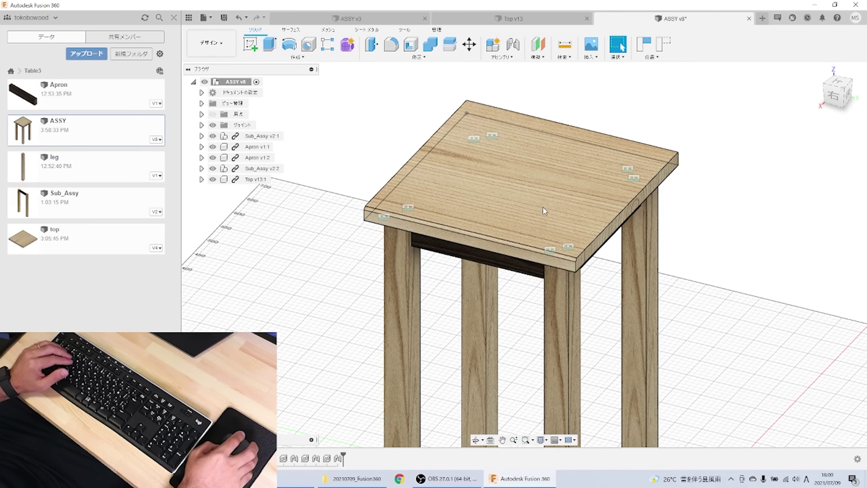
{"action": "left_click", "coordinate": [507, 19]}
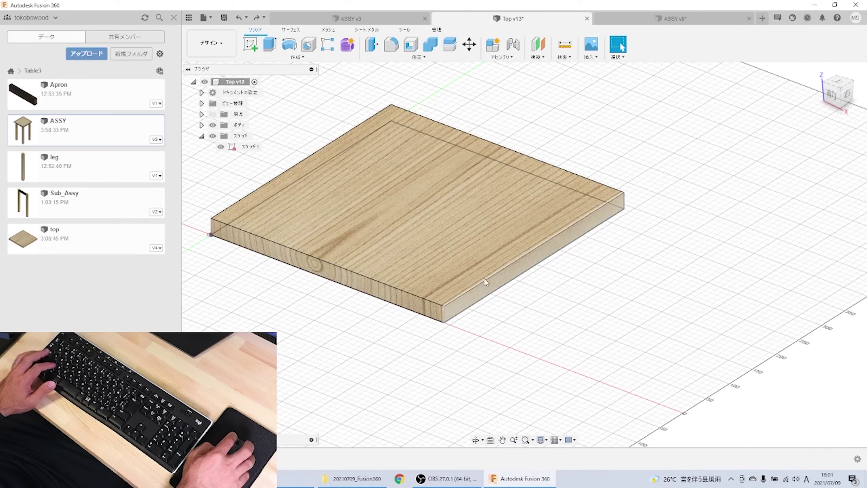
Undo the chamfer, round the top face edges with a 10 mm fillet, and save.
{"action": "key", "text": "ctrl+z"}
{"action": "left_click_drag", "start_coordinate": [430, 220], "coordinate": [543, 263]}
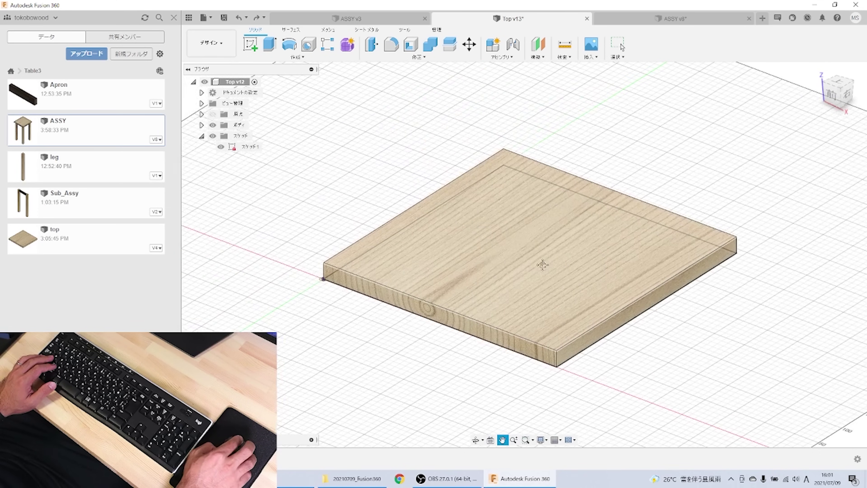
{"action": "key", "text": "Escape"}
{"action": "left_click", "coordinate": [476, 214]}
{"action": "left_click", "coordinate": [392, 45]}
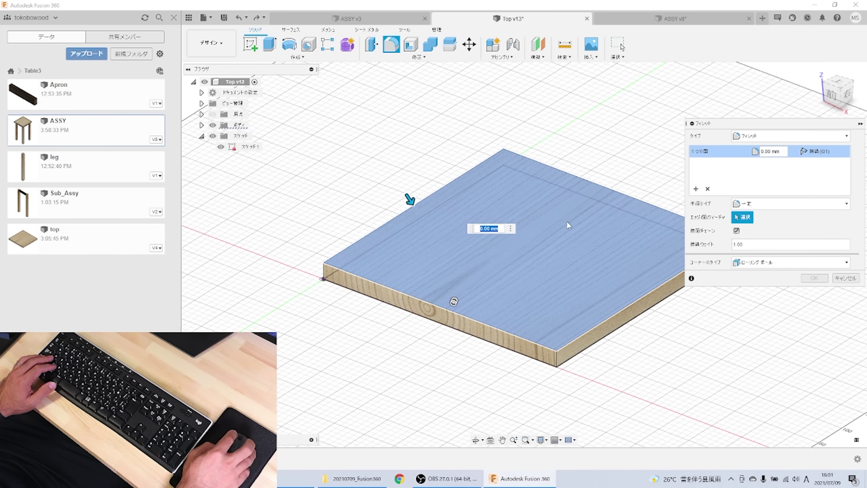
{"action": "type", "text": "10"}
{"action": "key", "text": "Return"}
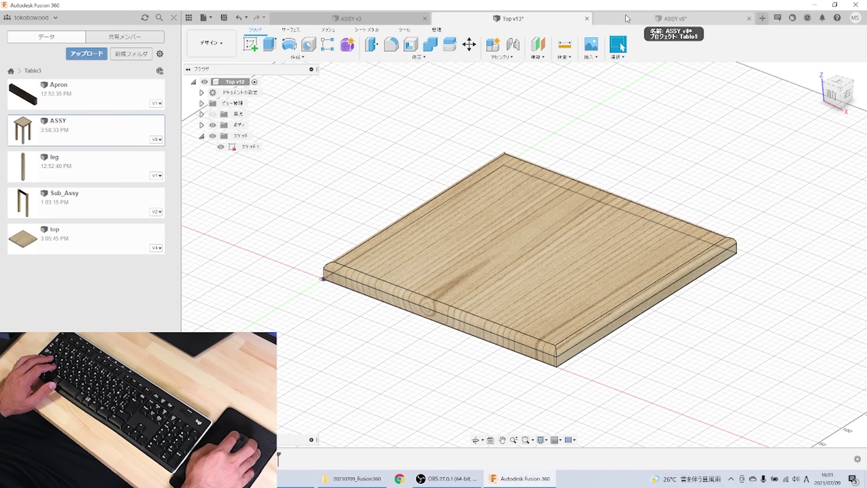
{"action": "left_click", "coordinate": [219, 21]}
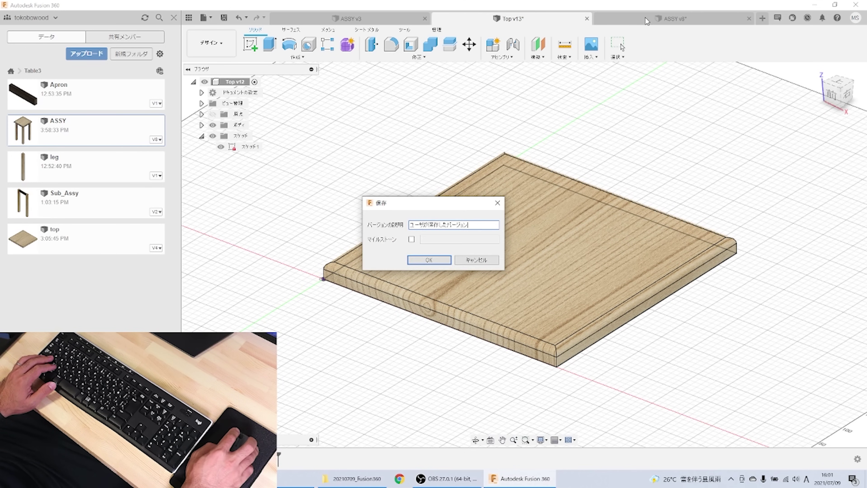
{"action": "left_click", "coordinate": [440, 262]}
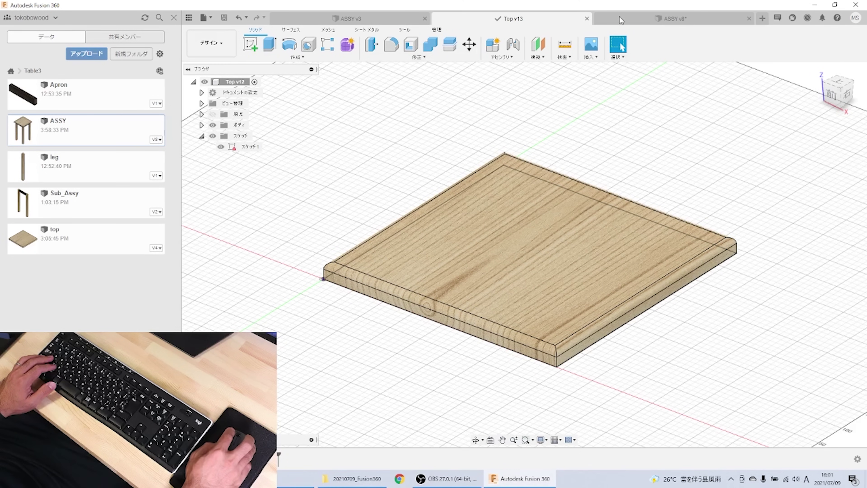
Apply a dark wood appearance to the tabletop, save it, and return to the stool assembly.
{"action": "left_click", "coordinate": [457, 57]}
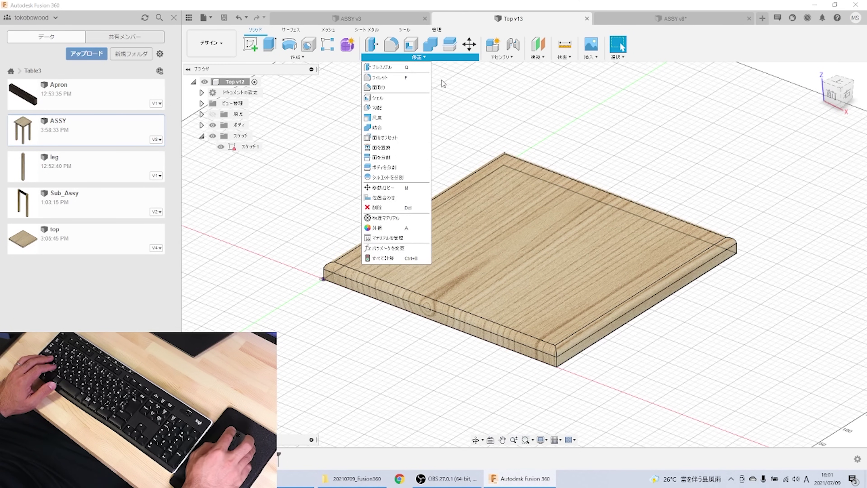
{"action": "left_click", "coordinate": [378, 228]}
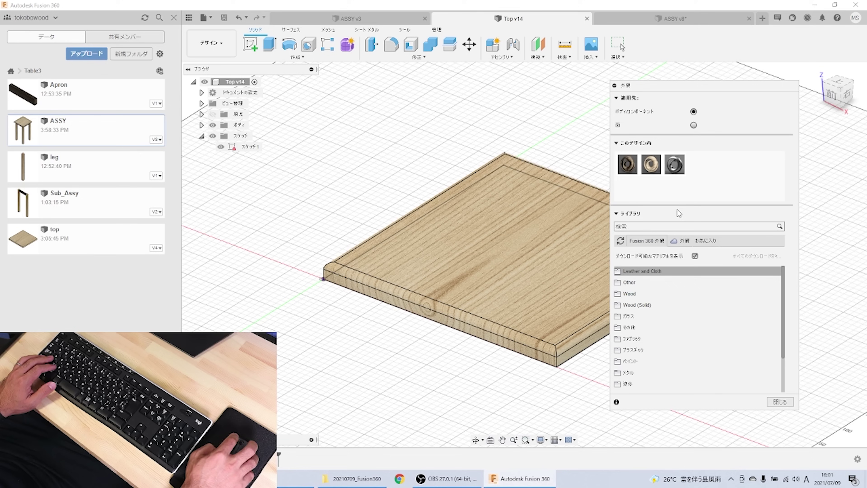
{"action": "left_click_drag", "start_coordinate": [632, 174], "coordinate": [557, 232]}
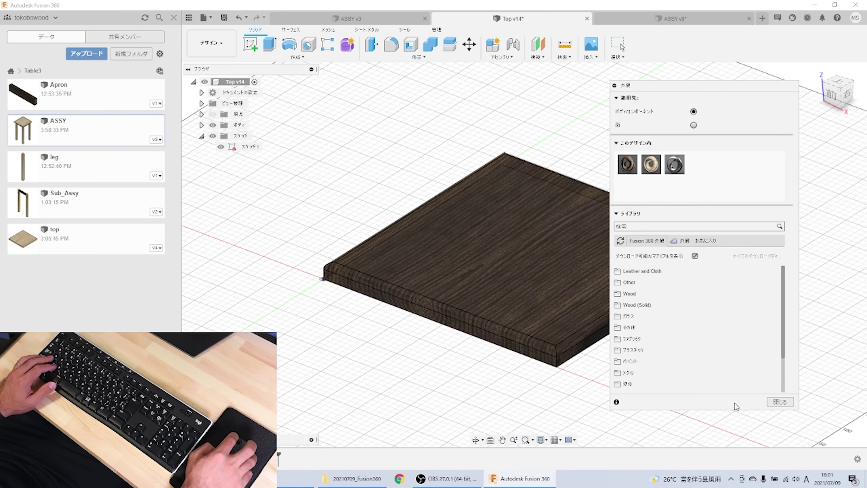
{"action": "left_click", "coordinate": [777, 404]}
{"action": "left_click", "coordinate": [224, 18]}
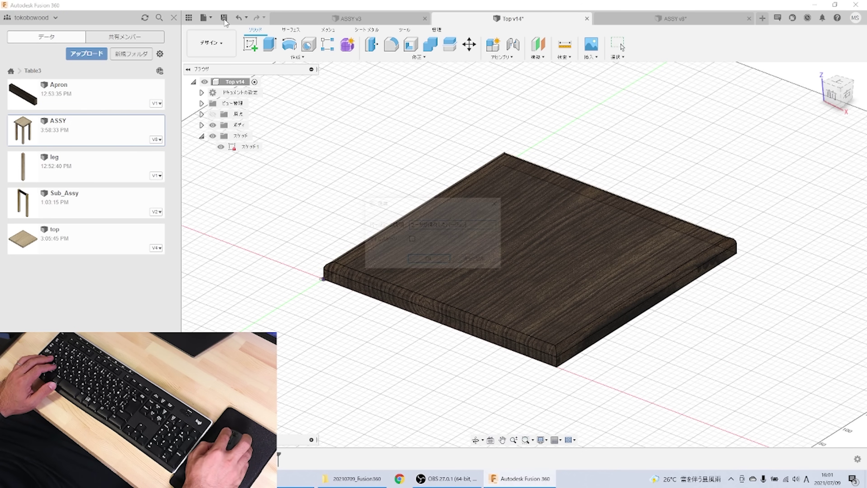
{"action": "left_click", "coordinate": [440, 261]}
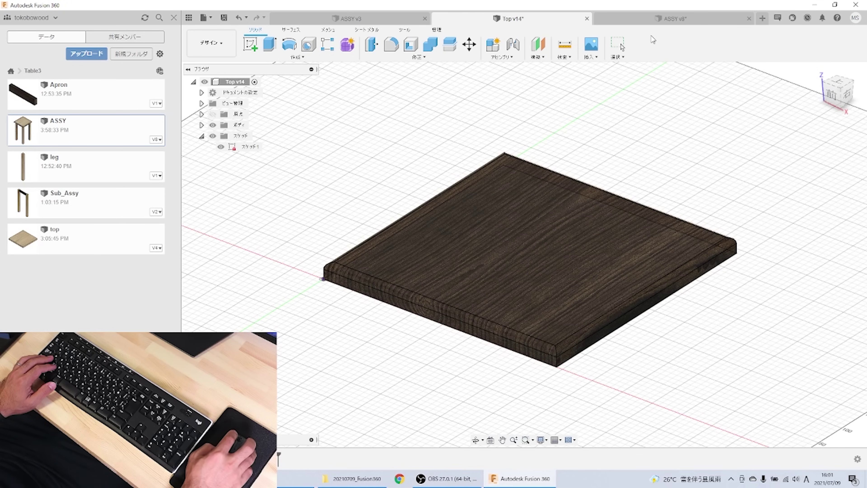
{"action": "left_click", "coordinate": [653, 20]}
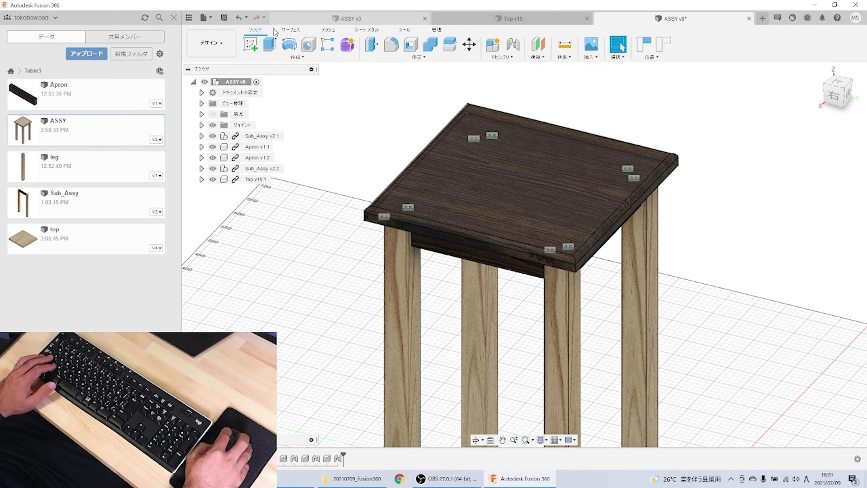
{"action": "scroll", "coordinate": [472, 273], "scroll_direction": "down", "scroll_amount": 3}
{"action": "left_click_drag", "start_coordinate": [497, 306], "coordinate": [498, 239]}
{"action": "key", "text": "Escape"}
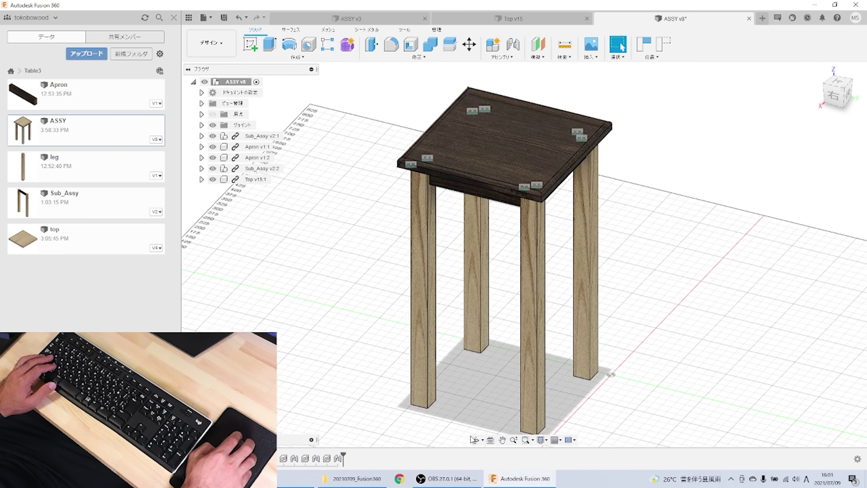
{"action": "left_click", "coordinate": [477, 440]}
{"action": "mouse_move", "coordinate": [499, 304]}
{"action": "left_mouse_down"}
{"action": "mouse_move", "coordinate": [545, 282]}
{"action": "mouse_move", "coordinate": [563, 289]}
{"action": "left_mouse_up"}
{"action": "key", "text": "Escape"}
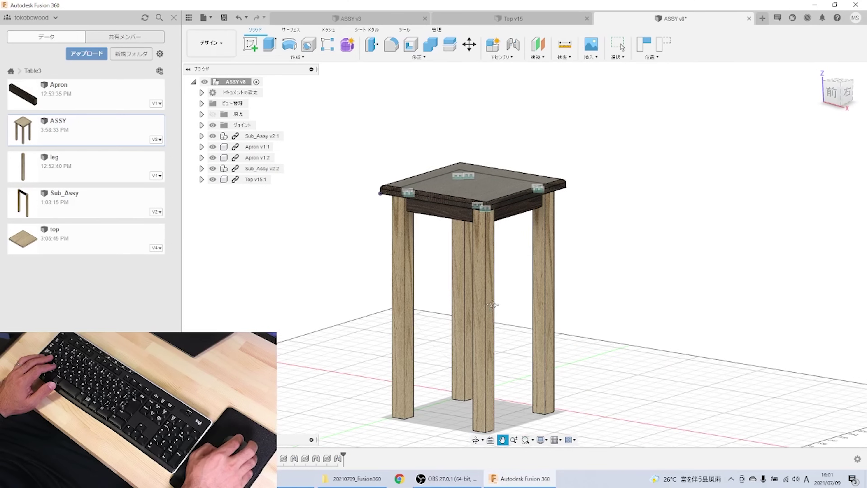
{"action": "scroll", "coordinate": [512, 269], "scroll_direction": "up", "scroll_amount": 2}
{"action": "scroll", "coordinate": [512, 269], "scroll_direction": "up", "scroll_amount": 2}
{"action": "scroll", "coordinate": [496, 282], "scroll_direction": "up", "scroll_amount": 1}
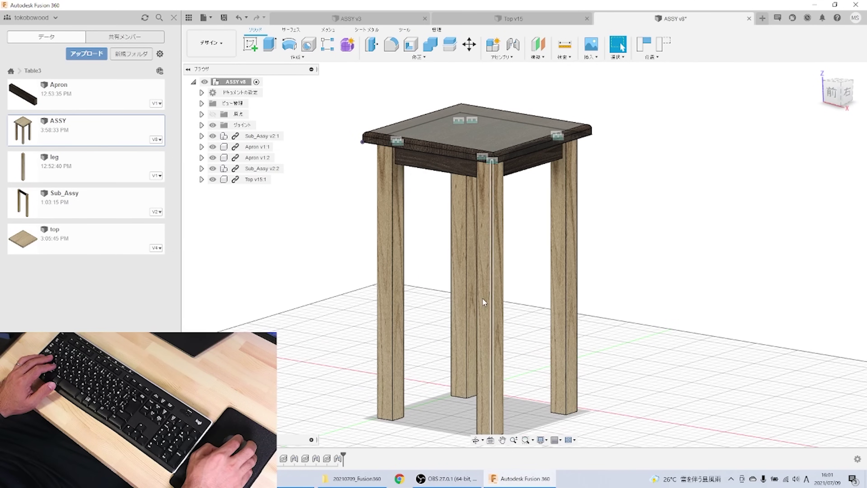
{"action": "left_click", "coordinate": [476, 440]}
{"action": "left_click_drag", "start_coordinate": [504, 283], "coordinate": [587, 281]}
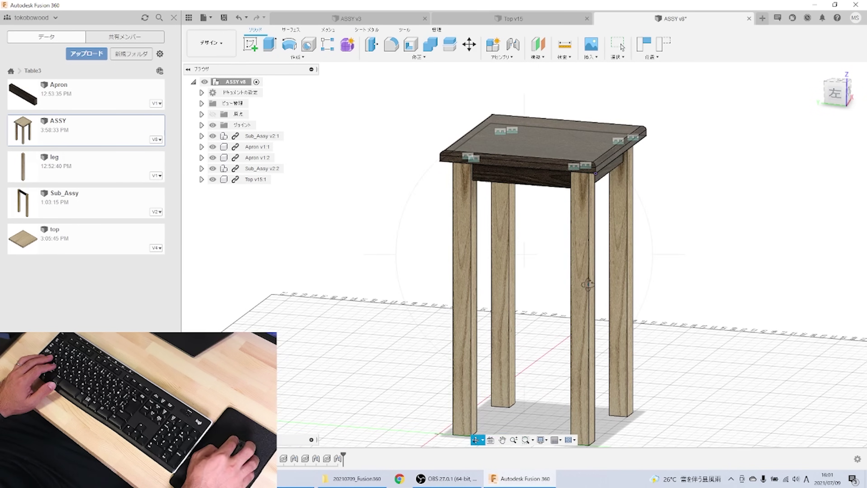
{"action": "middle_click_drag", "start_coordinate": [588, 282], "coordinate": [541, 254]}
{"action": "left_click_drag", "start_coordinate": [541, 254], "coordinate": [533, 263]}
{"action": "key", "text": "Escape"}
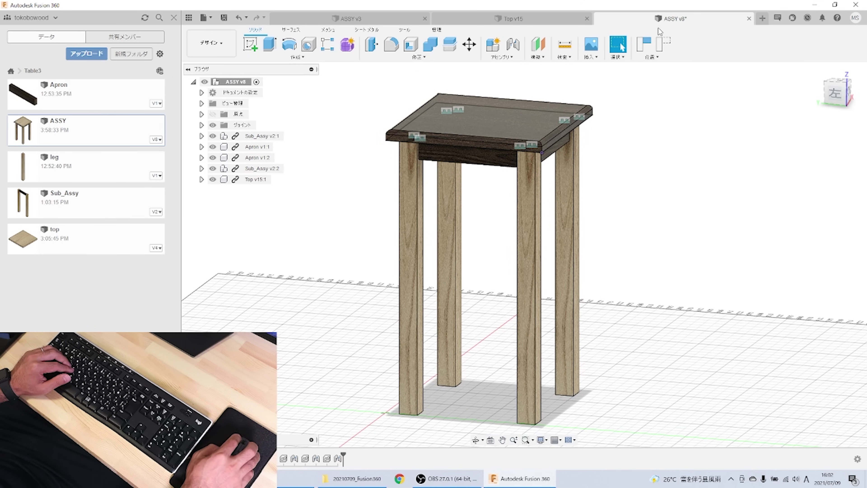
{"action": "left_click", "coordinate": [572, 46]}
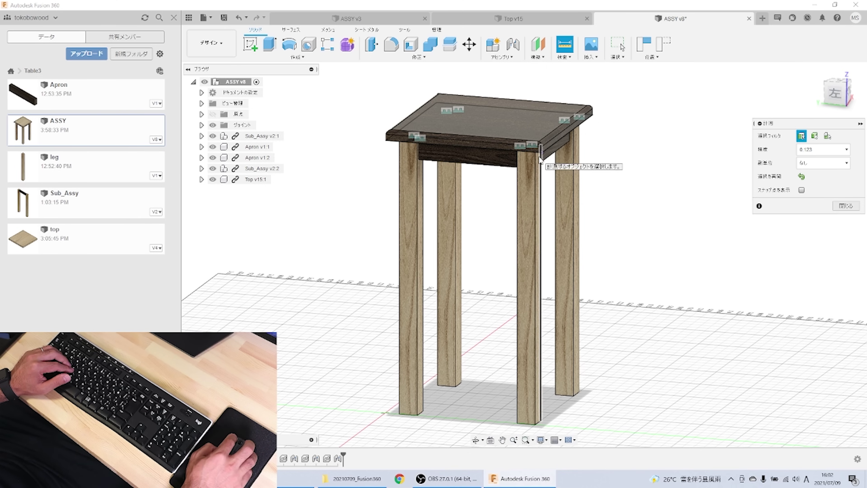
Measure the 250 mm spacing between two leg edges, then clear the result.
{"action": "left_click", "coordinate": [518, 192]}
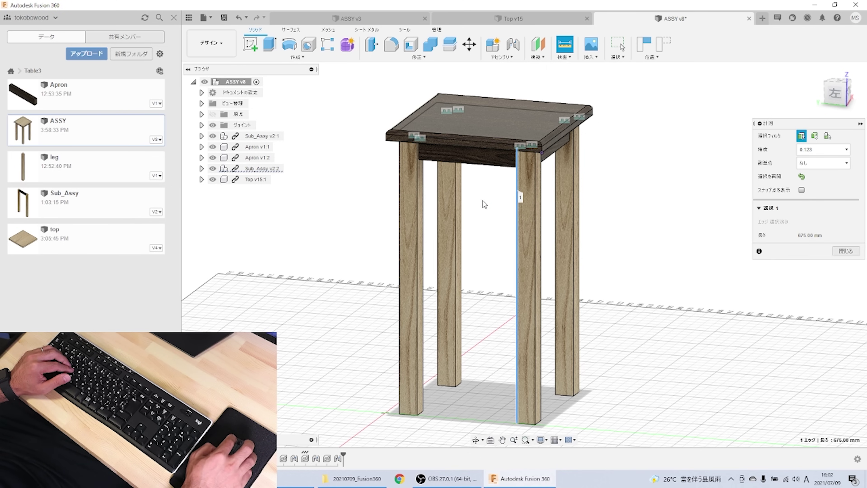
{"action": "left_click", "coordinate": [416, 201]}
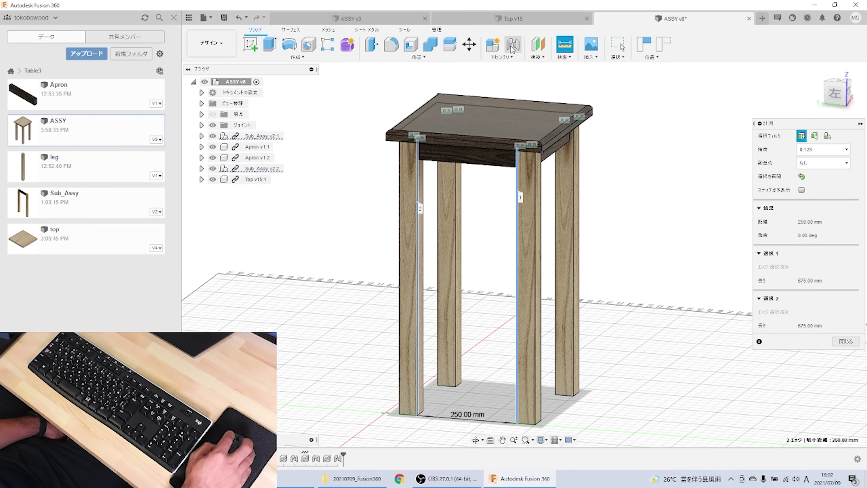
{"action": "left_click", "coordinate": [547, 81]}
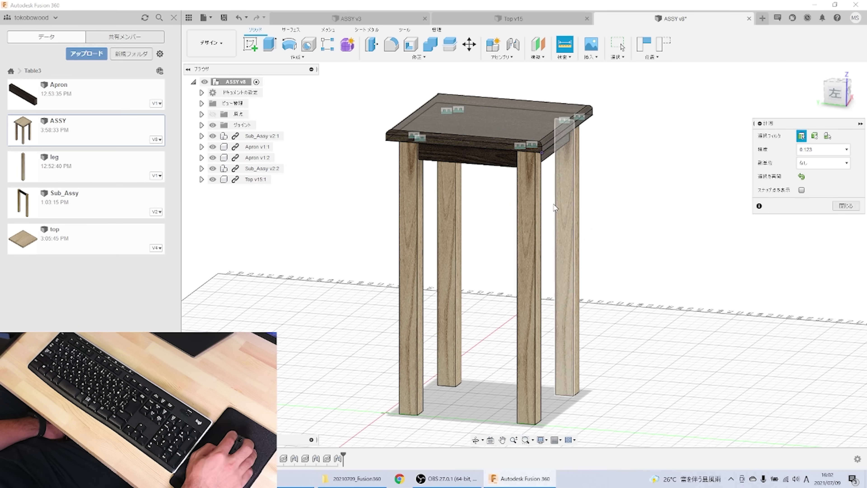
Measure the front-right leg's width between its opposite edges as 45 mm.
{"action": "left_click", "coordinate": [518, 252]}
{"action": "left_click", "coordinate": [535, 260]}
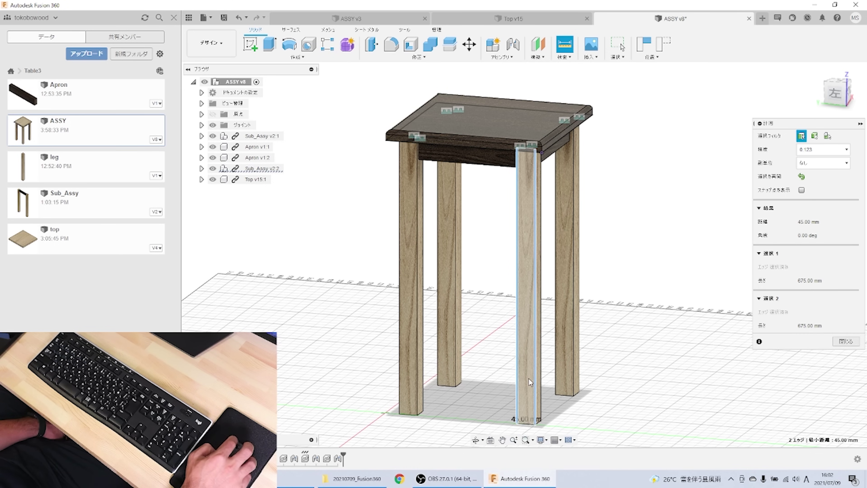
{"action": "scroll", "coordinate": [531, 382], "scroll_direction": "up", "scroll_amount": 3}
{"action": "middle_click_drag", "start_coordinate": [531, 382], "coordinate": [523, 261]}
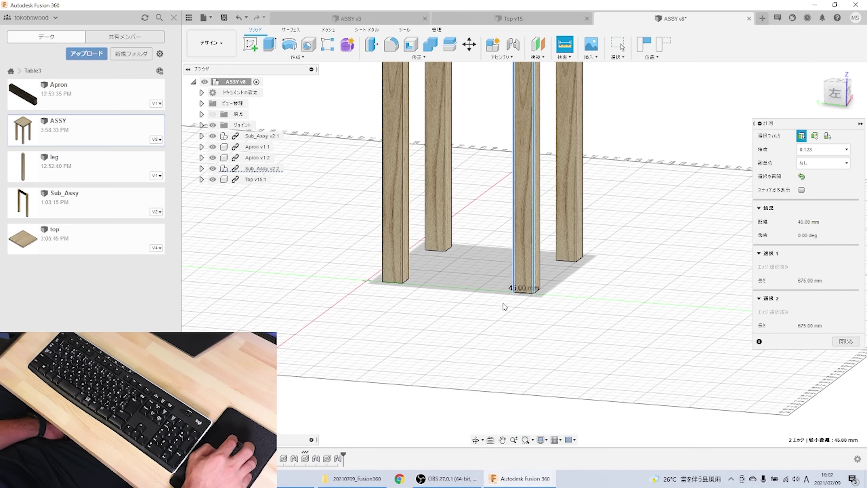
{"action": "scroll", "coordinate": [516, 239], "scroll_direction": "down", "scroll_amount": 3}
{"action": "middle_click_drag", "start_coordinate": [521, 201], "coordinate": [508, 250]}
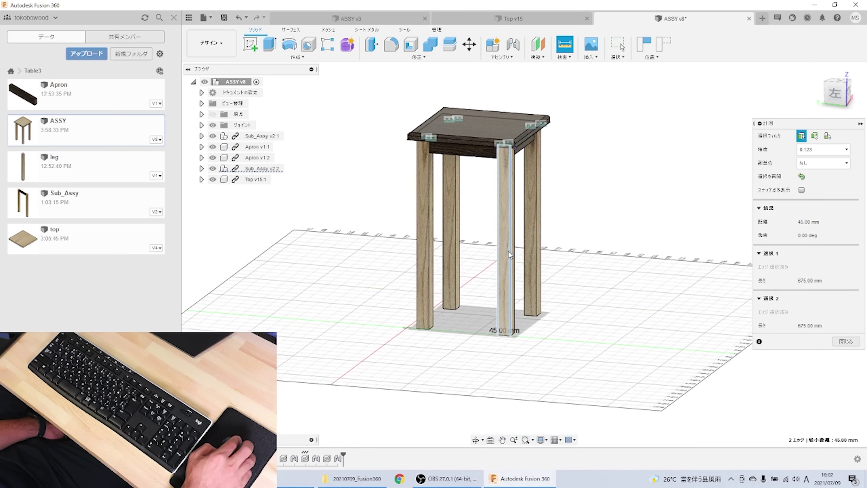
{"action": "left_click", "coordinate": [841, 342]}
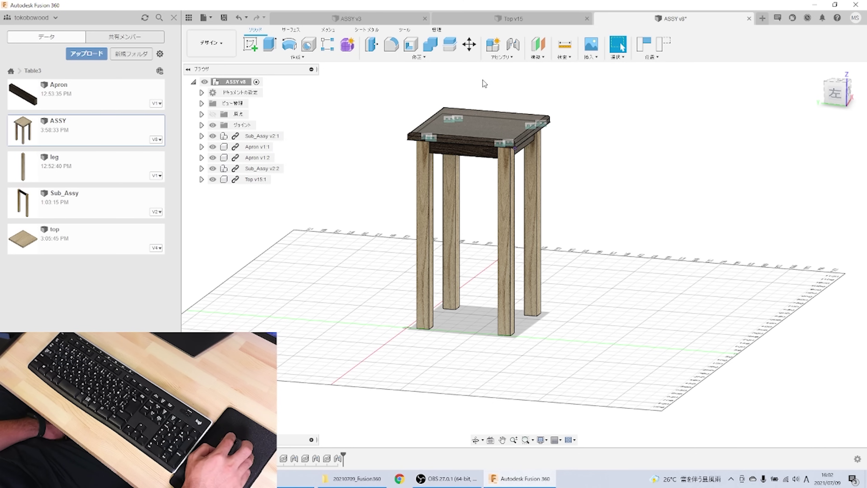
{"action": "left_click", "coordinate": [565, 49]}
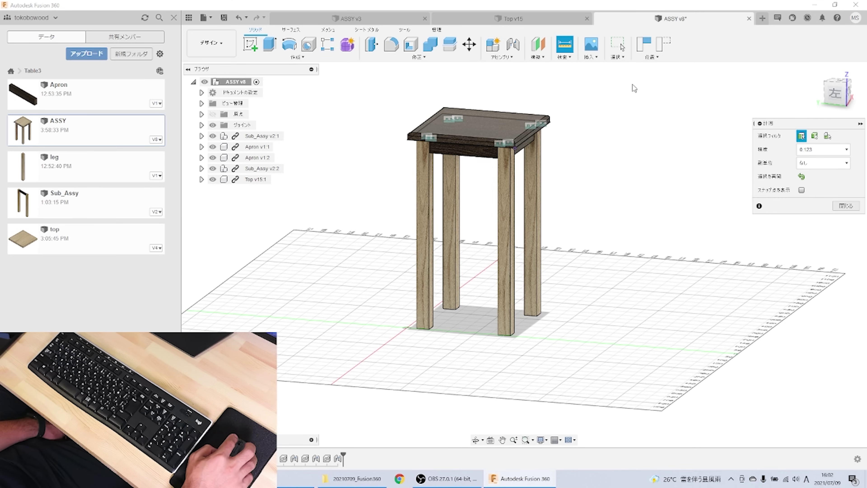
{"action": "left_click", "coordinate": [842, 207]}
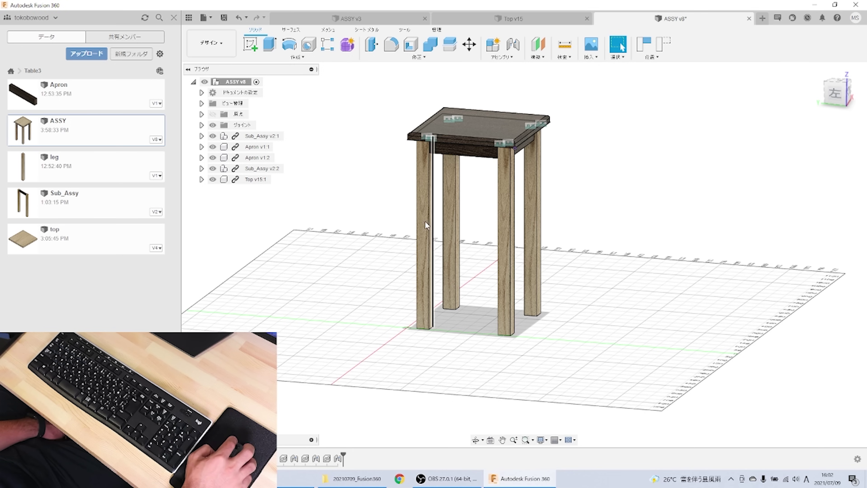